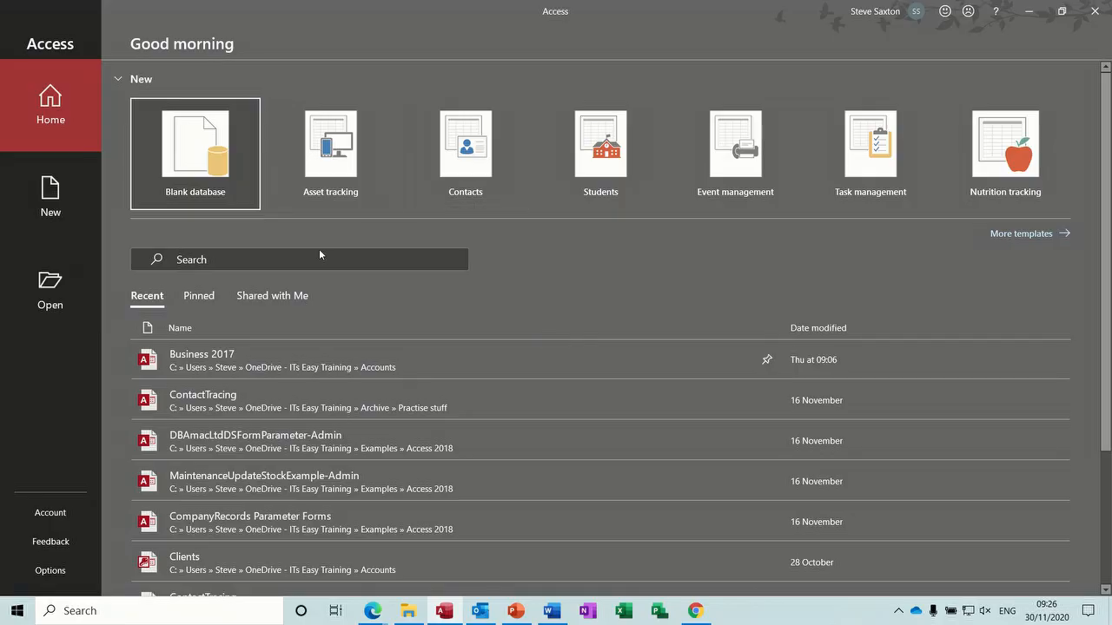
Step: Create a blank database named Service
left_click(202, 142)
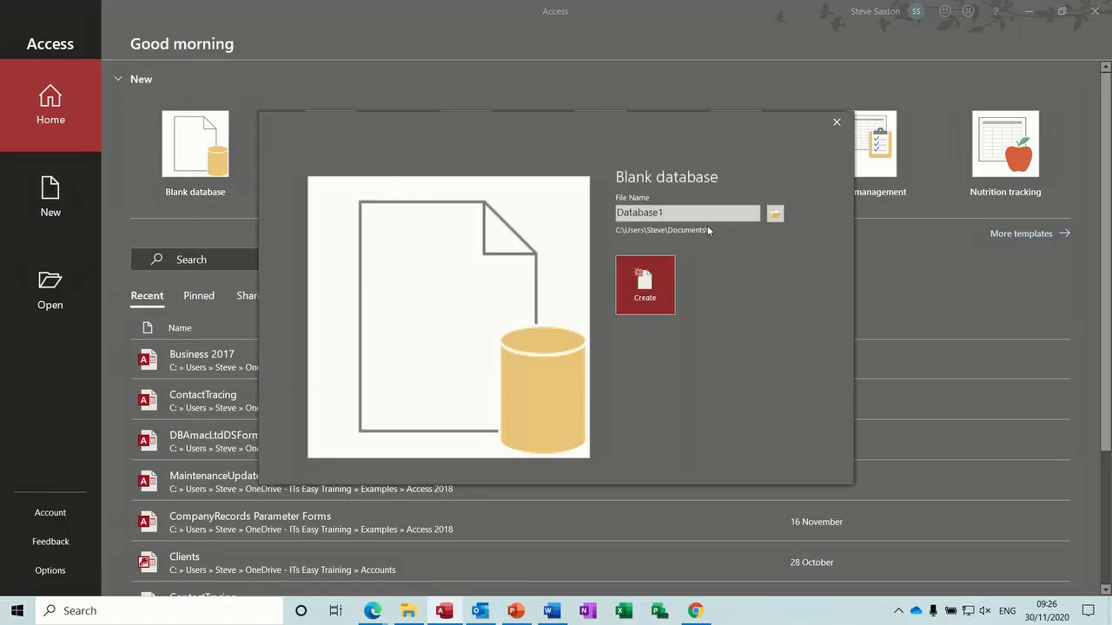
double_click(682, 212)
type("Service")
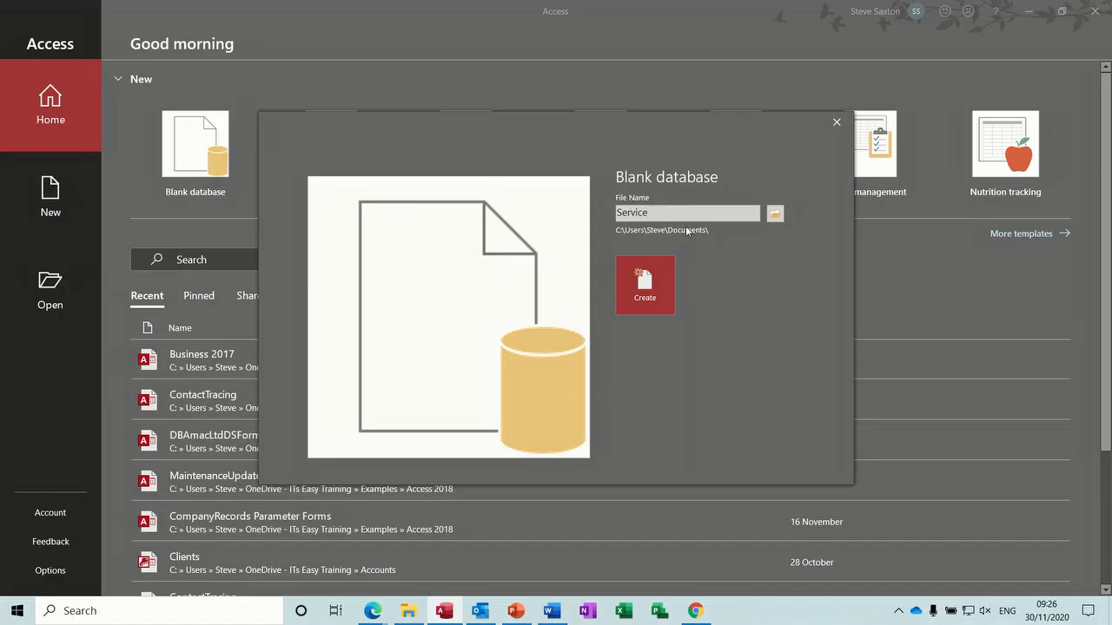
left_click(668, 286)
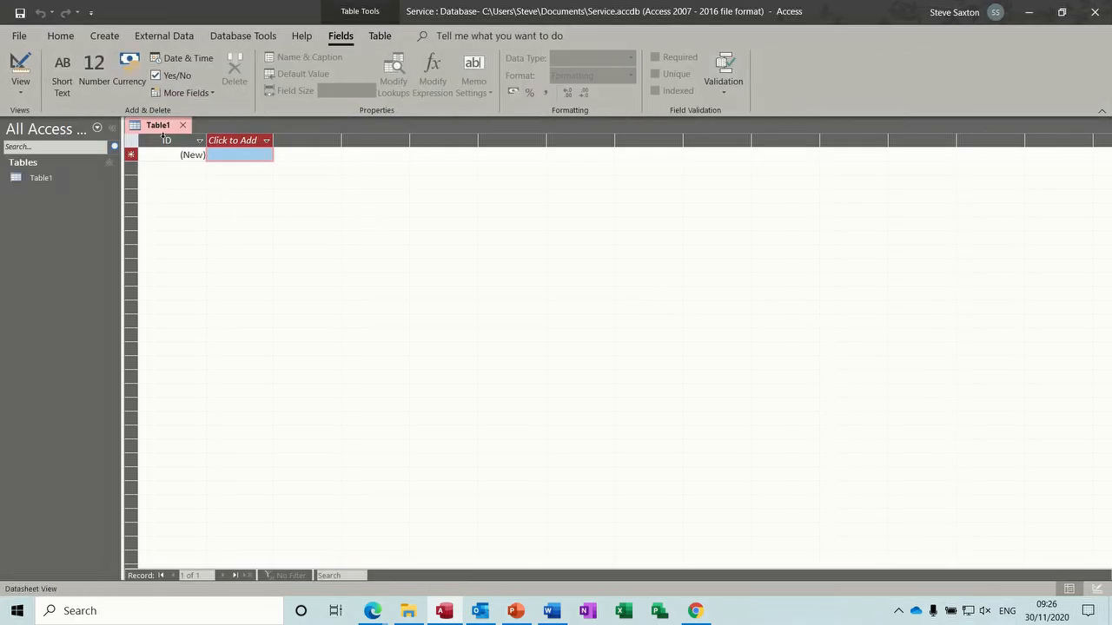
Step: Save the new empty table as TblCustomer and switch it to Design view
left_click(254, 141)
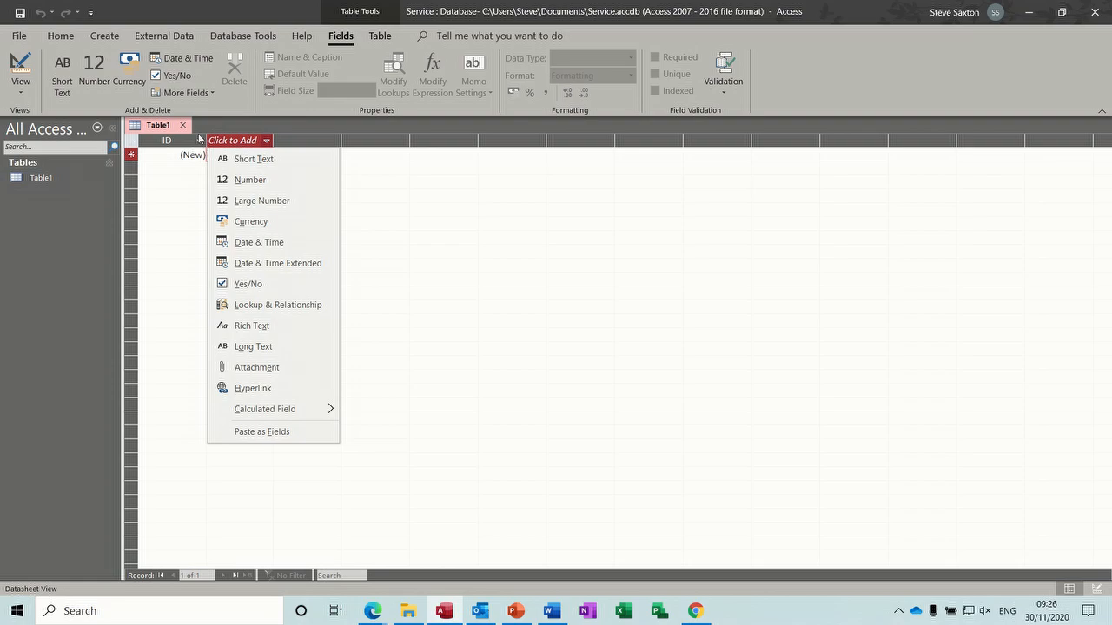
left_click(641, 216)
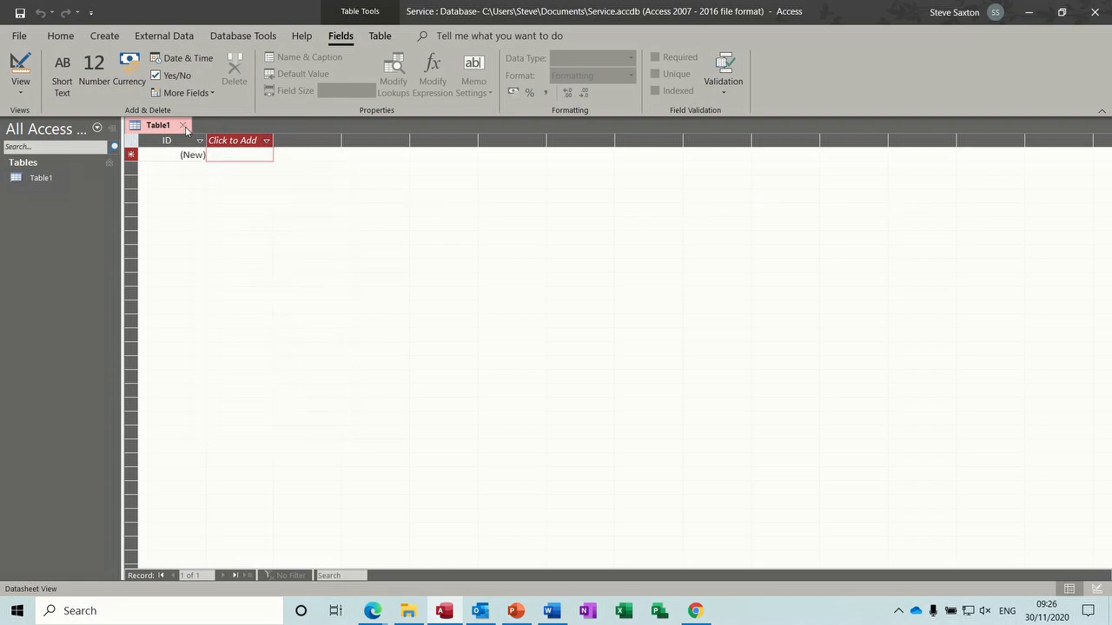
left_click(26, 70)
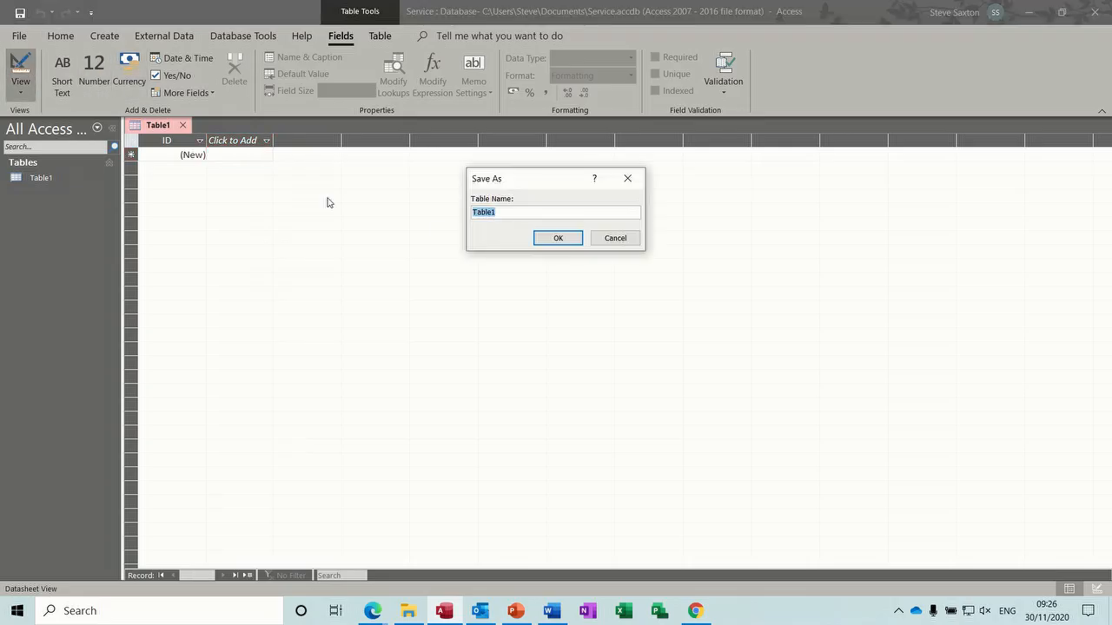
type("T")
left_click(547, 240)
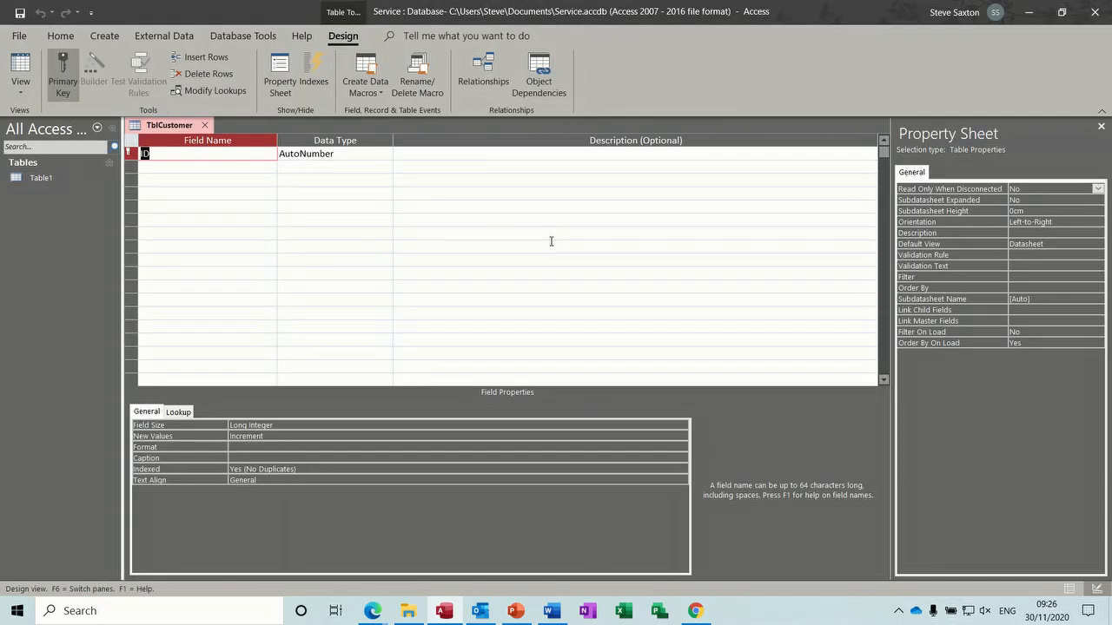
Step: Rename the table's ID field as ServiceID and view the data types available for it
left_click(158, 157)
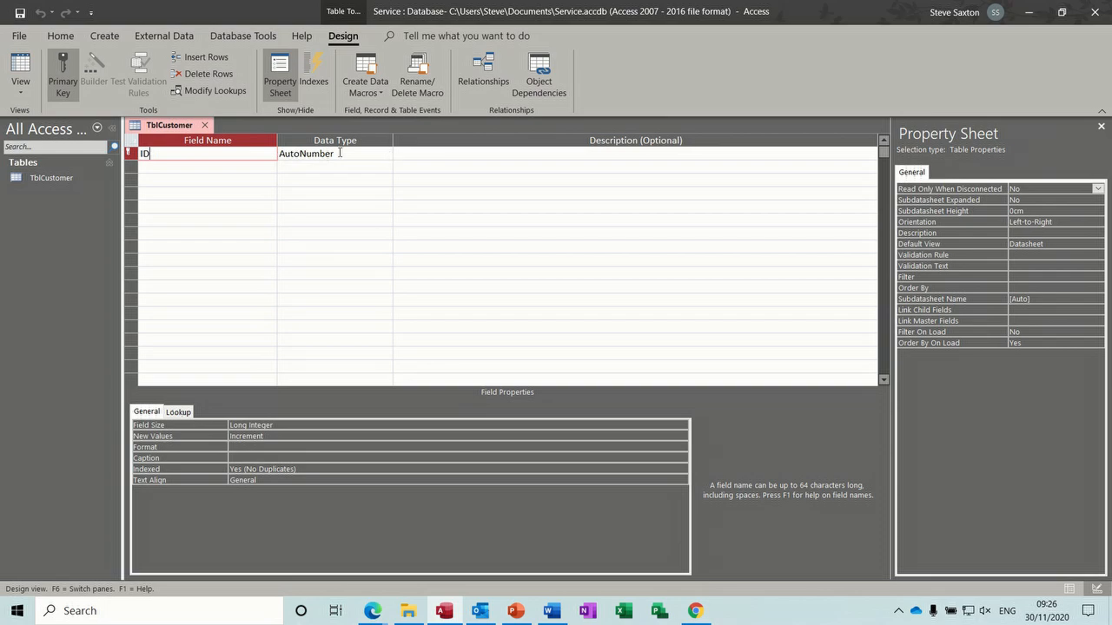
left_click_drag(174, 152, 142, 153)
type("ServiceID")
left_click(228, 167)
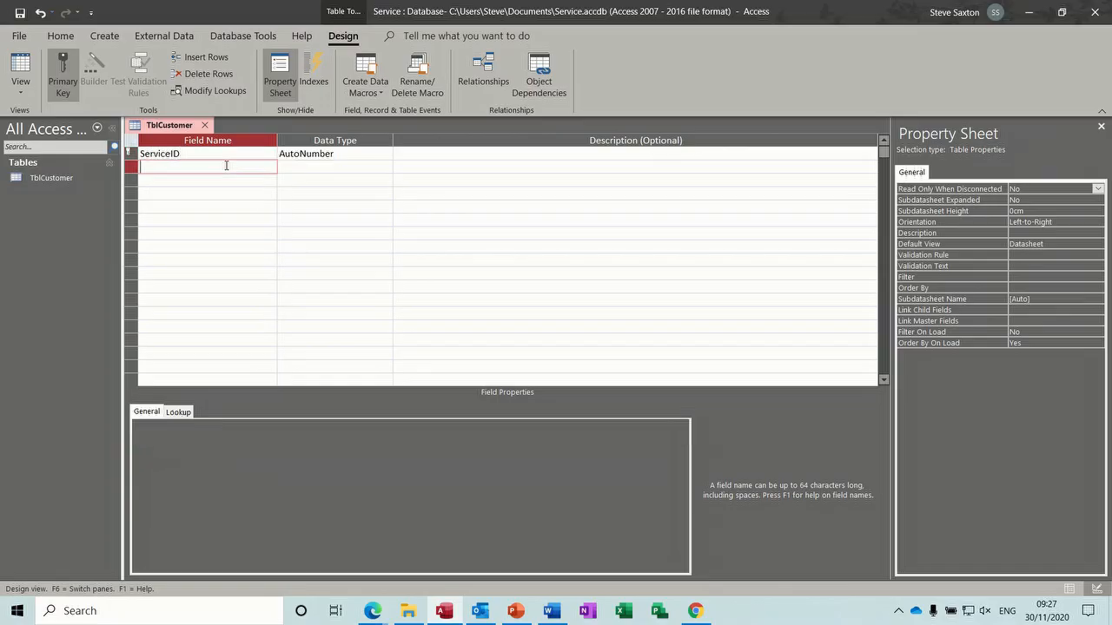
left_click(386, 154)
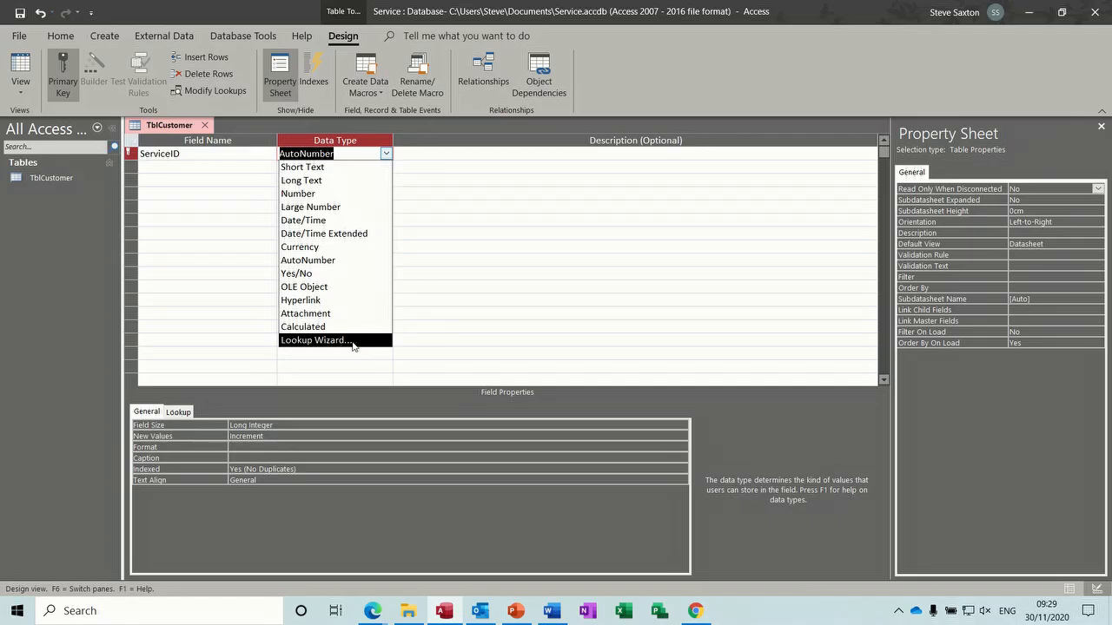
Step: Add the fields CustomerName, Address and City to TblCustomer below the ID field
left_click(221, 171)
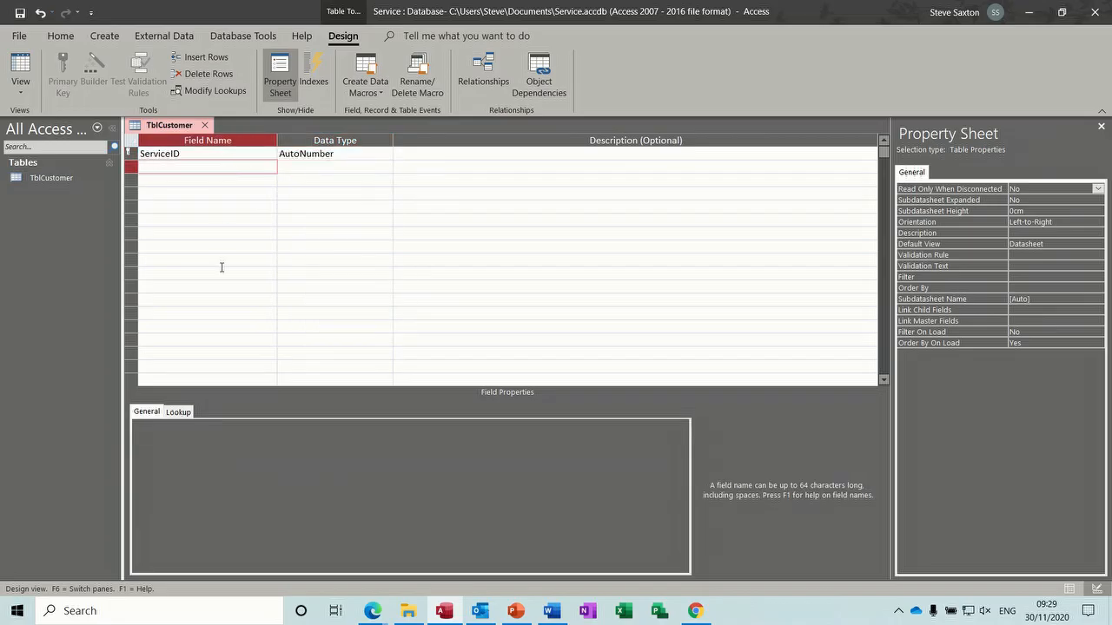
type("CustomerName")
left_click(190, 178)
type("Address")
left_click(174, 195)
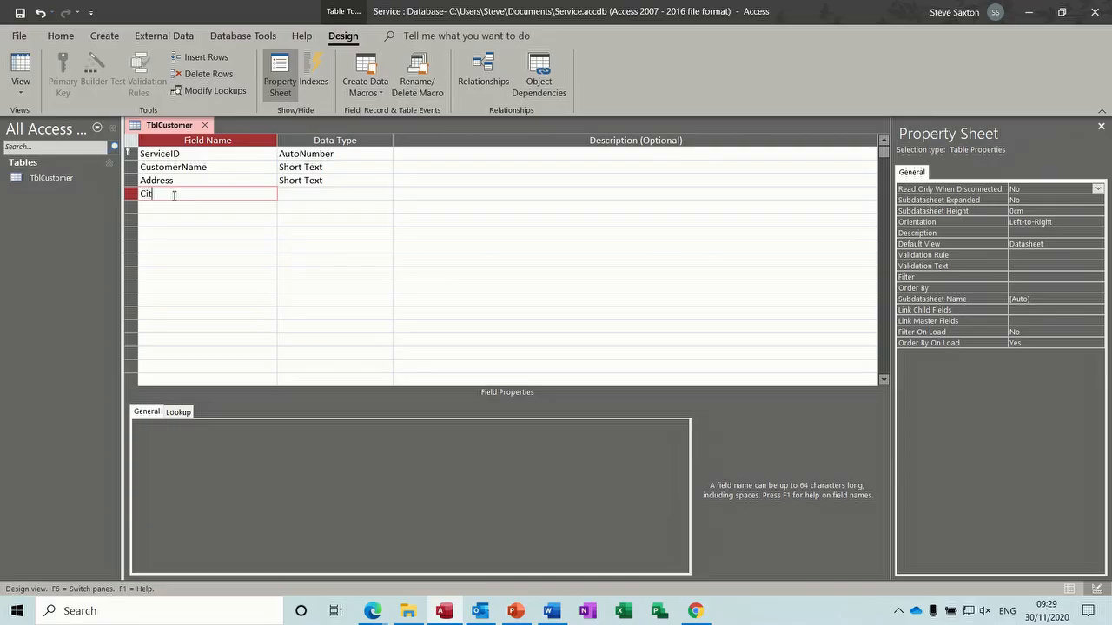
type("City")
Step: Add the fields County, PostCode, Tel and Email to TblCustomer below City
left_click(168, 206)
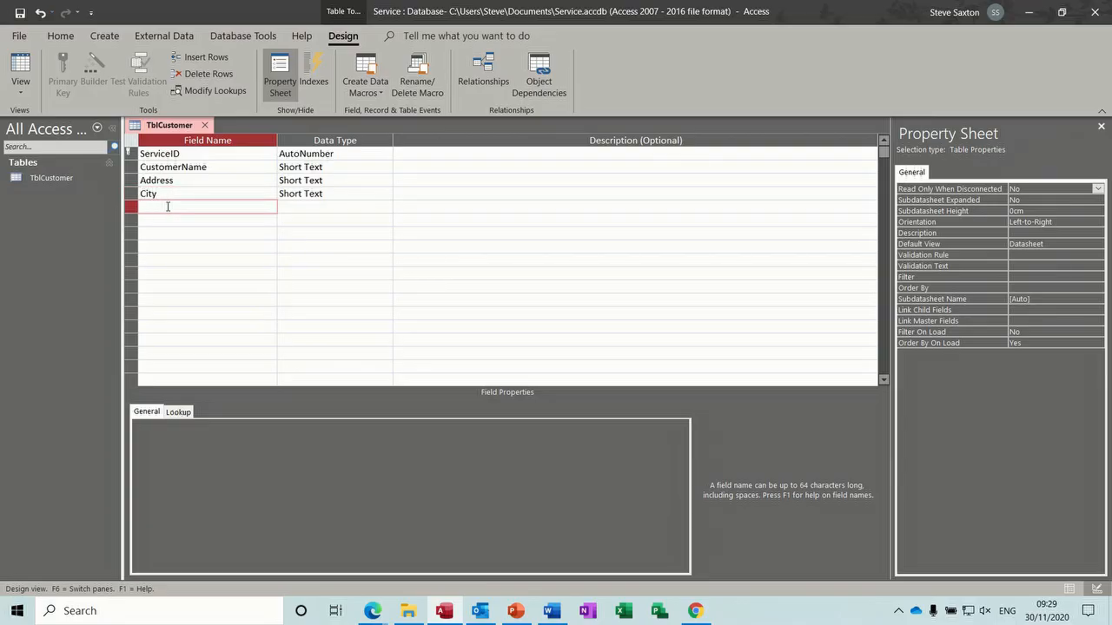
key("BackSpace")
type("County")
key("Down")
type("PostCode")
key("Down")
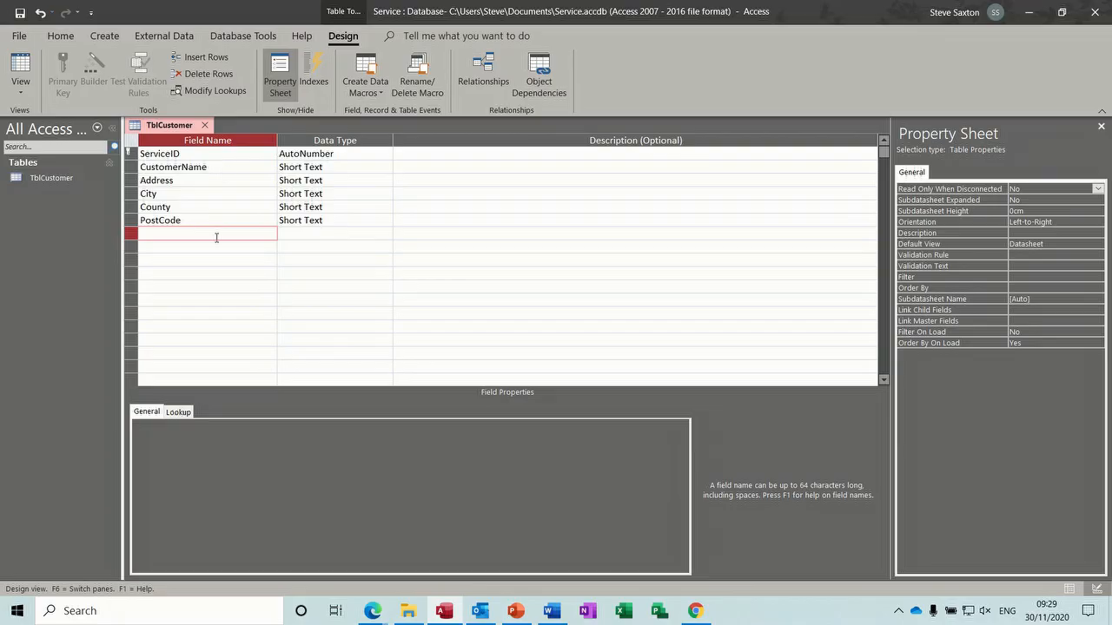
type("Tel")
key("Down")
type("Email")
key("Down")
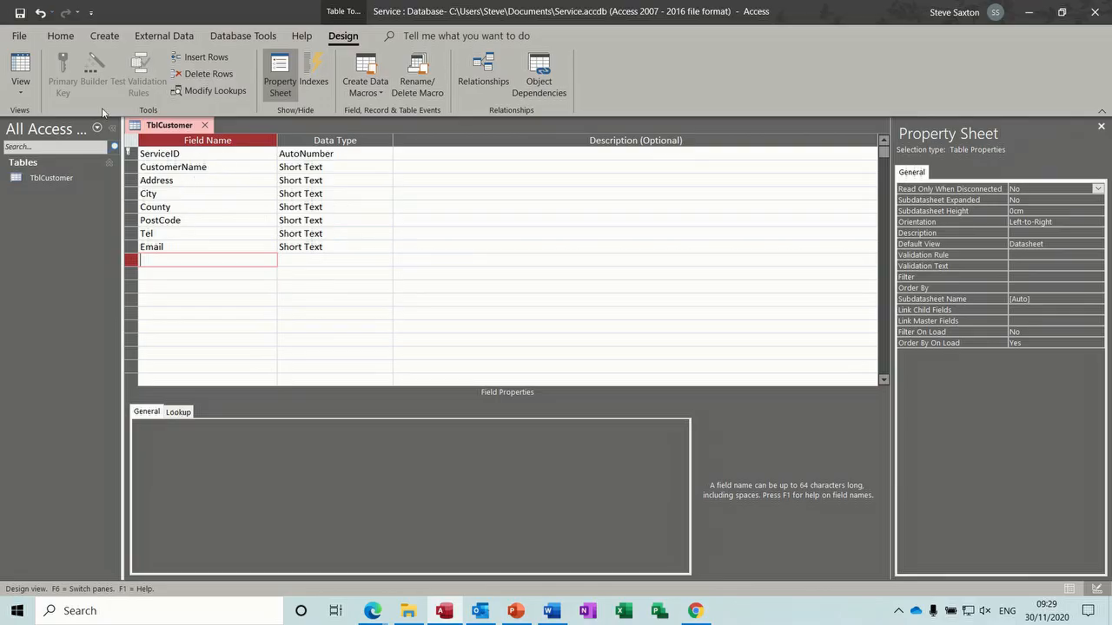
Step: Save and close TblCustomer, and start a second table in Design view
left_click(19, 13)
left_click(205, 125)
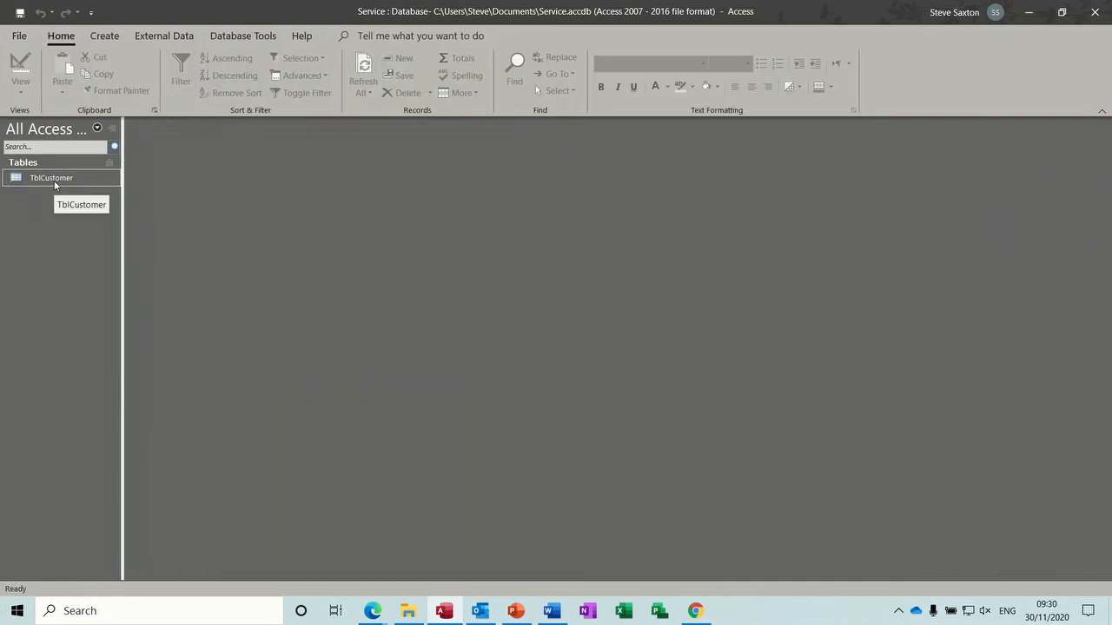
left_click(102, 39)
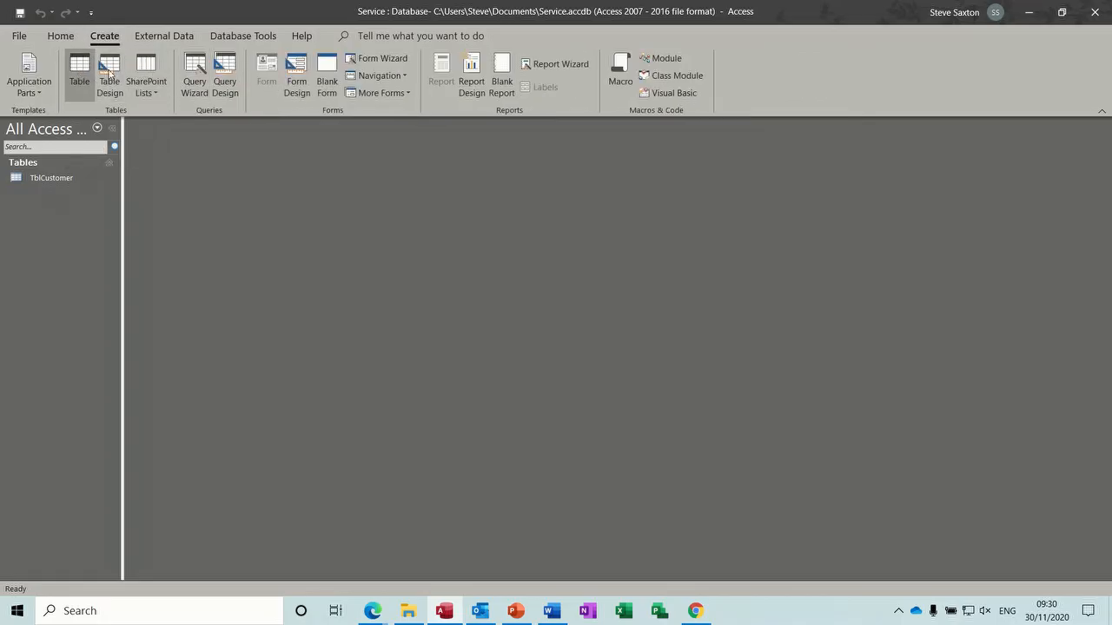
left_click(110, 77)
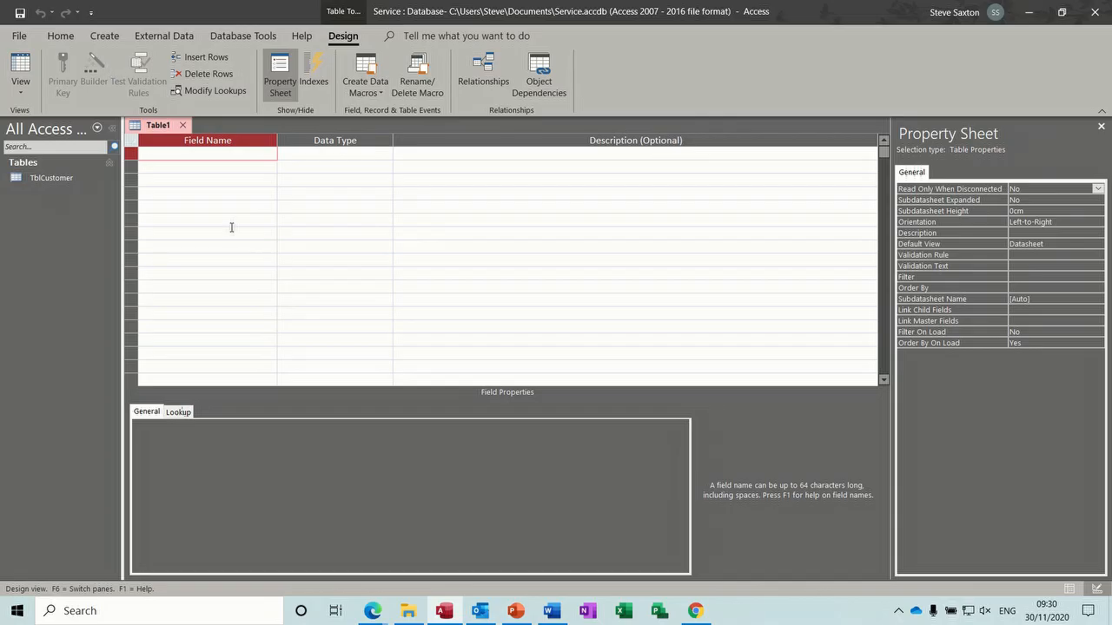
Step: Reopen TblCustomer in Design view, rename its ServiceID field as CustomerD and close the table
left_click(52, 181)
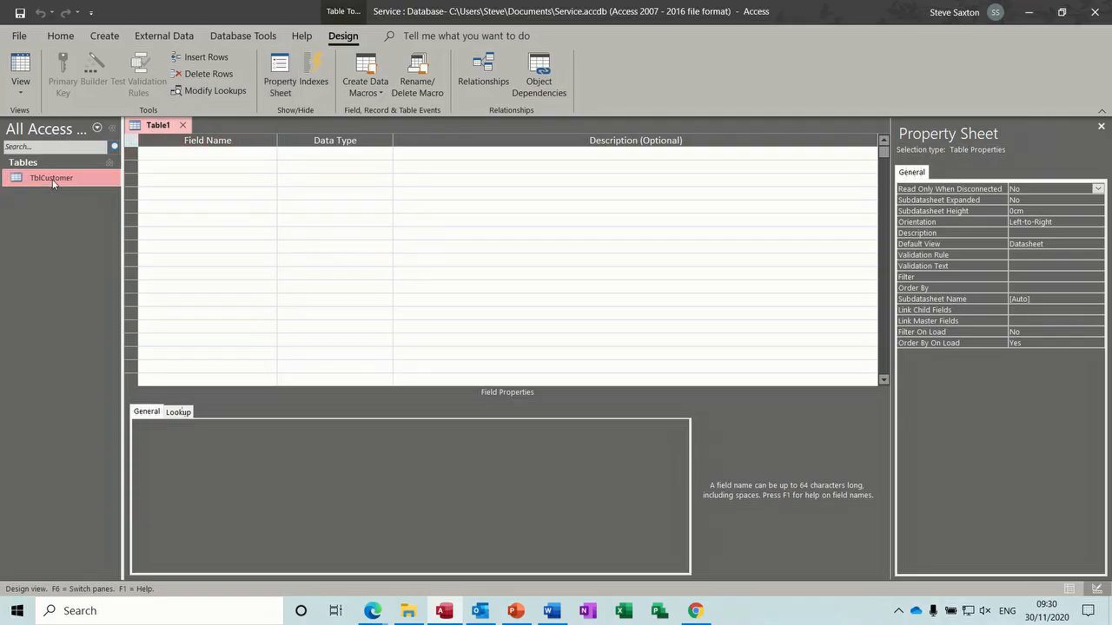
right_click(53, 182)
left_click(80, 213)
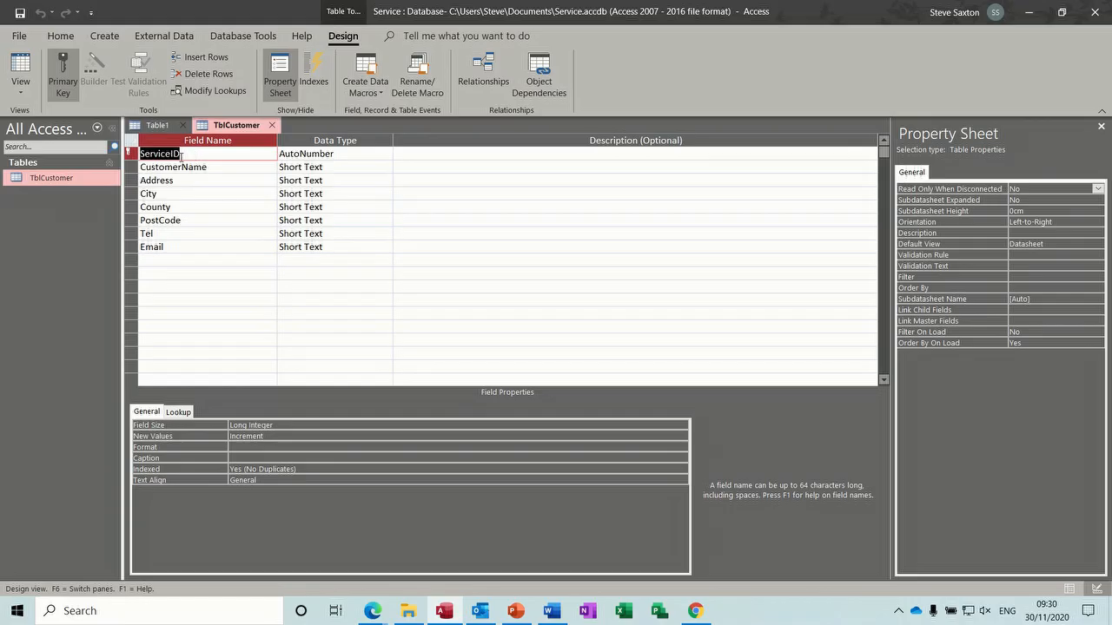
left_click_drag(174, 157, 140, 155)
type("CustomerD")
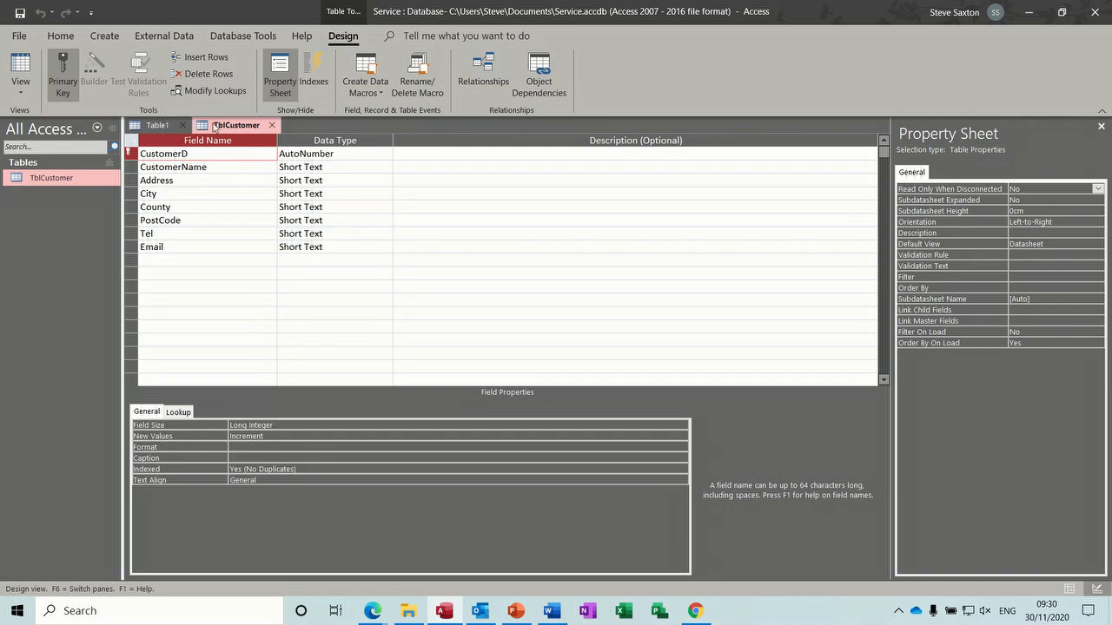
left_click(272, 125)
Step: Add a ServiceID field with the AutoNumber data type as the first field of the new table
type("Srvice")
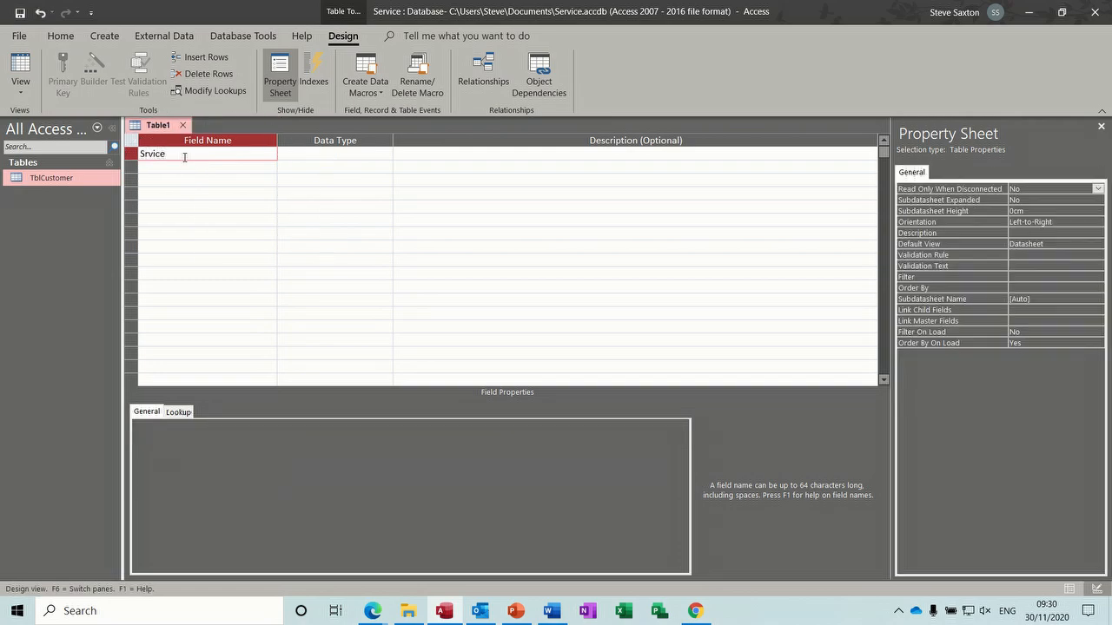
key("BackSpace")
key("BackSpace")
key("BackSpace")
key("BackSpace")
key("BackSpace")
type("erviceID")
key("Tab")
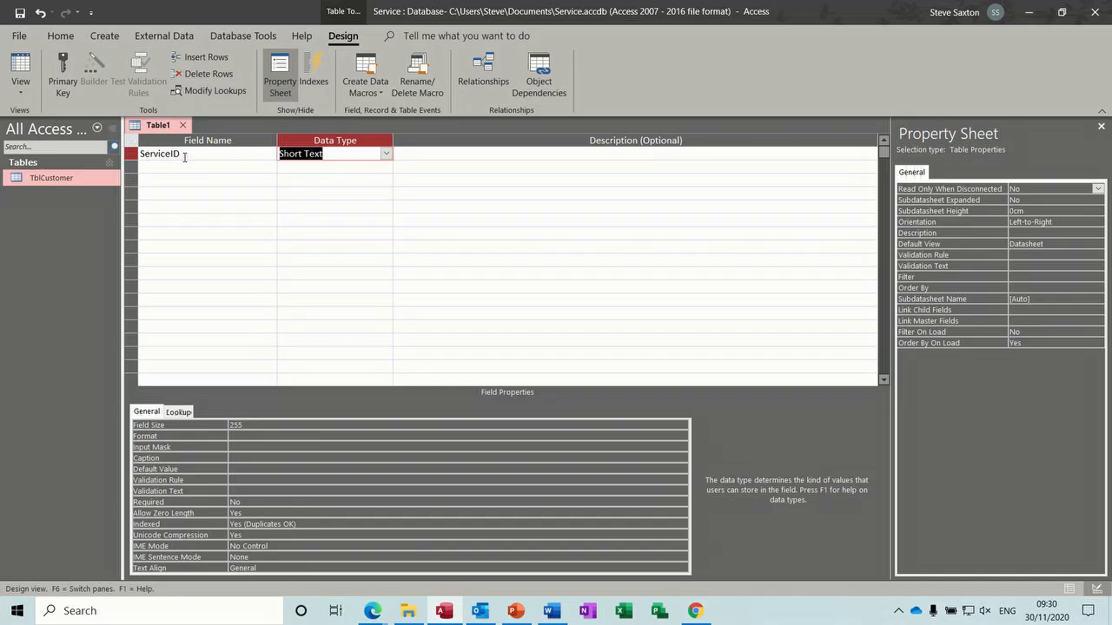
type("autoNumber")
left_click(196, 171)
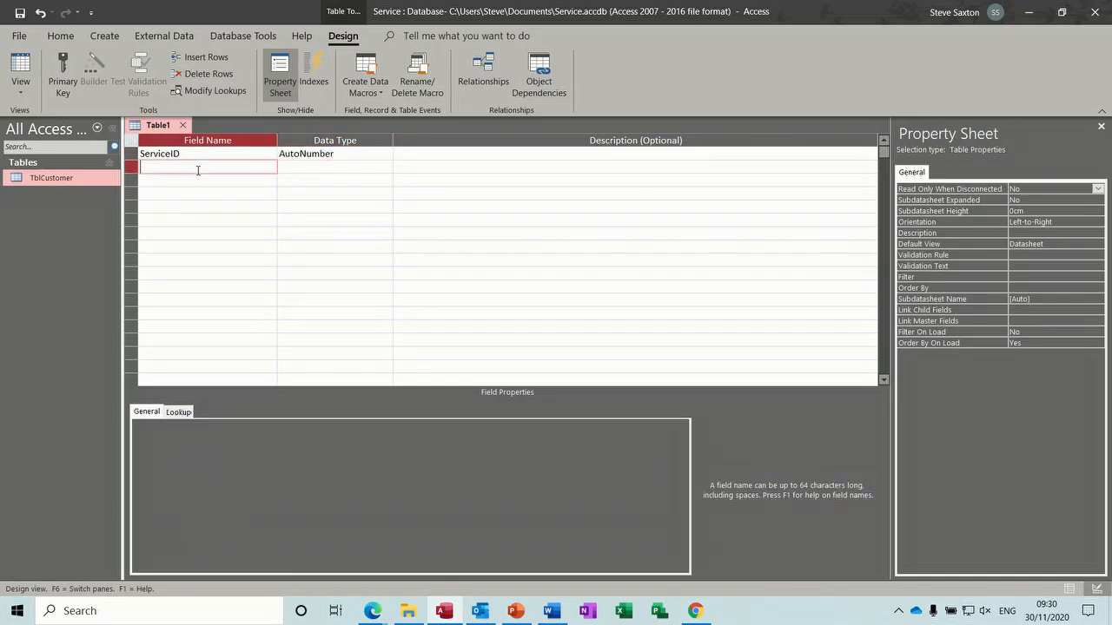
Step: Add a ServiceDate field with the Date/Time data type below ServiceID
type("ServiceDate")
key("Tab")
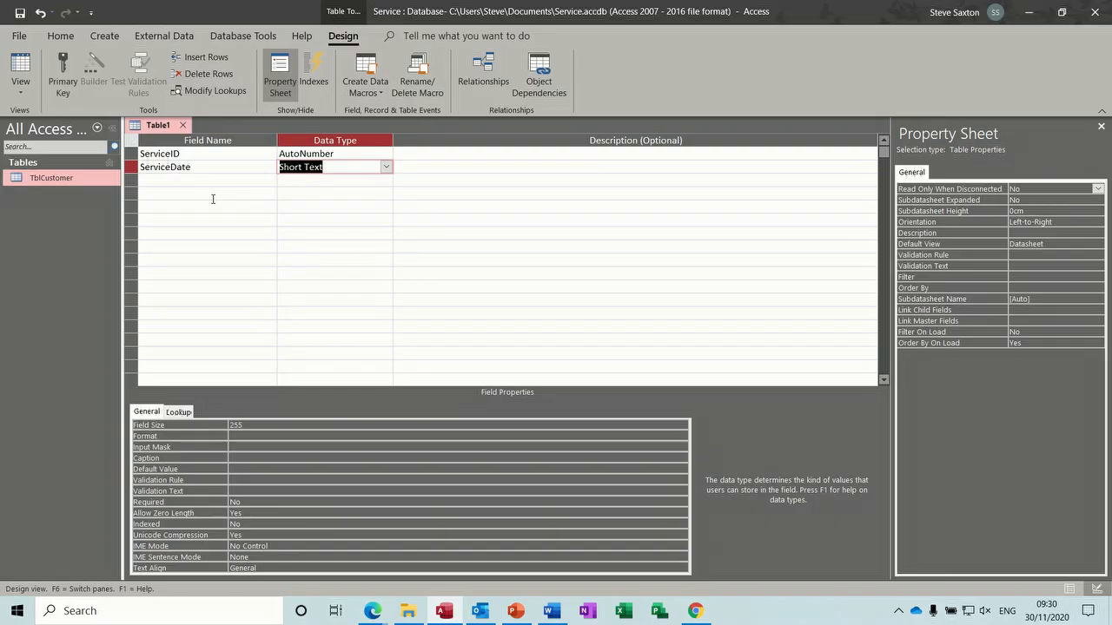
type("date/Time")
Step: Start the Input Mask Wizard for ServiceDate, saving the table as TblService without creating a primary key
left_click(248, 446)
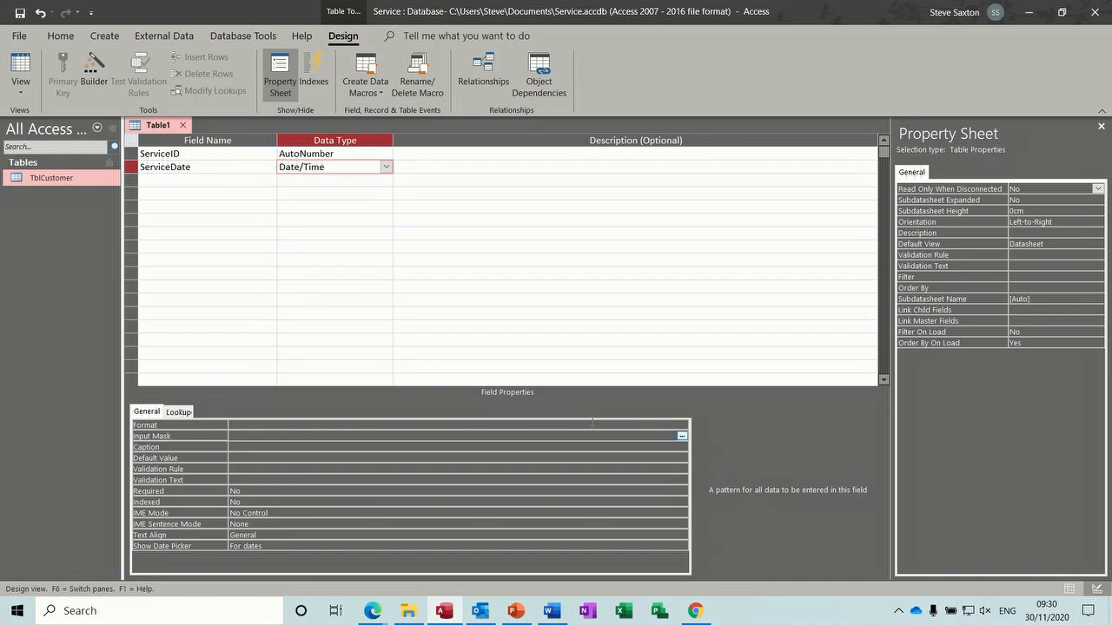
left_click(683, 437)
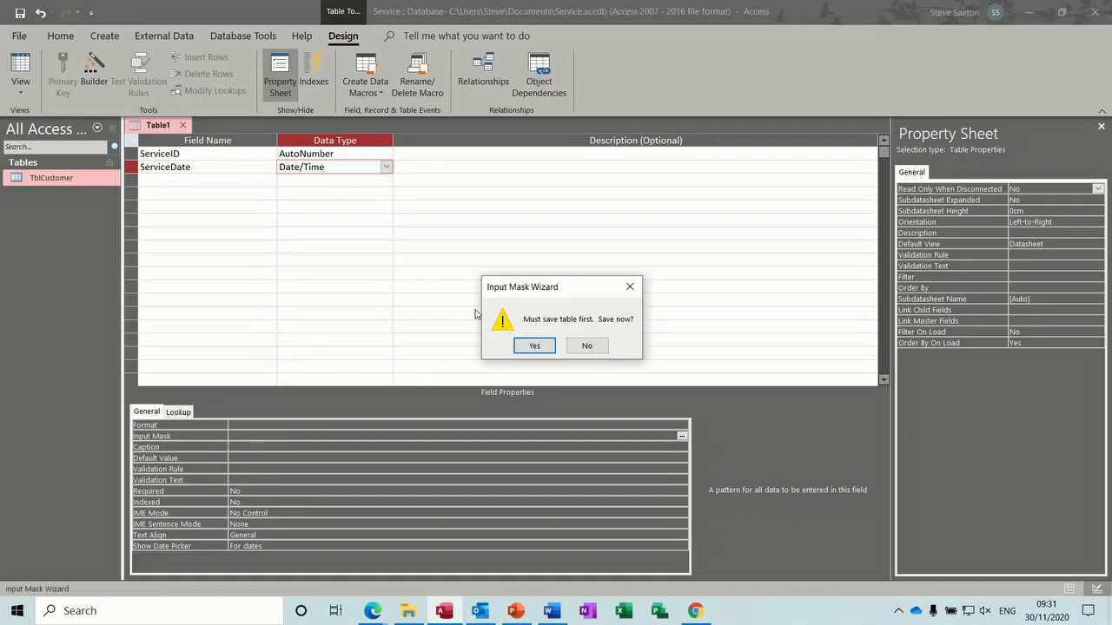
left_click(528, 347)
type("Tbl")
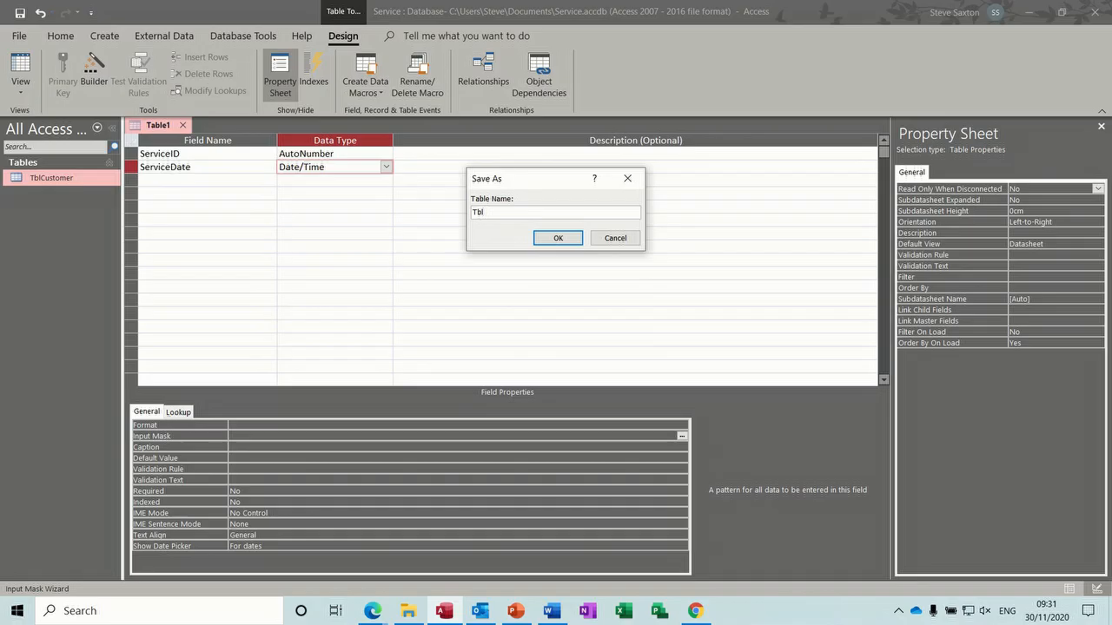
type("Service")
left_click(558, 240)
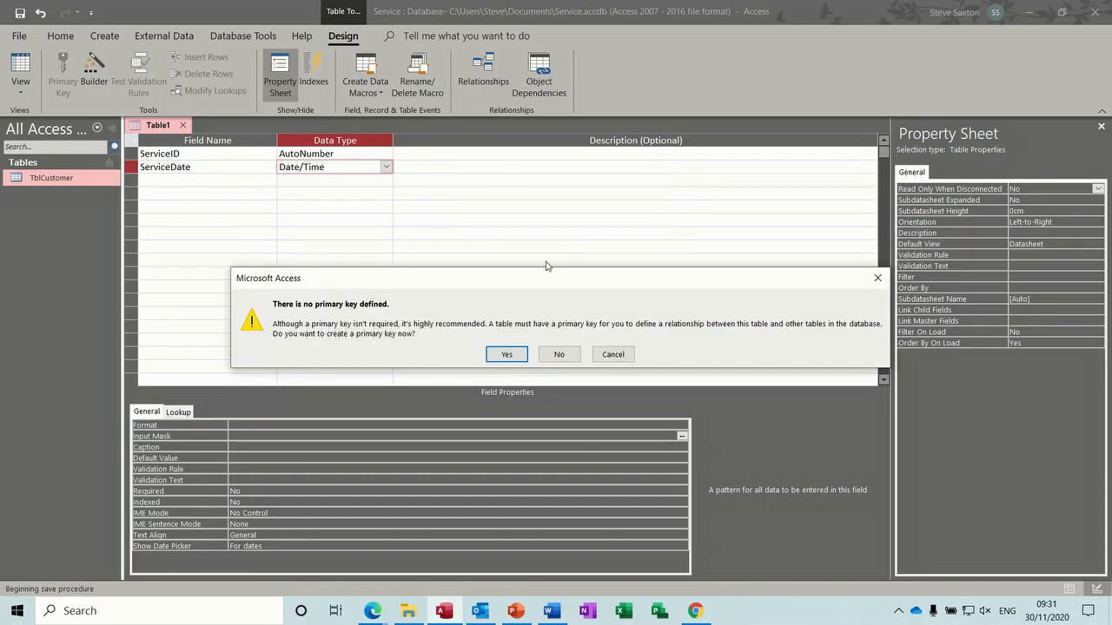
left_click(554, 355)
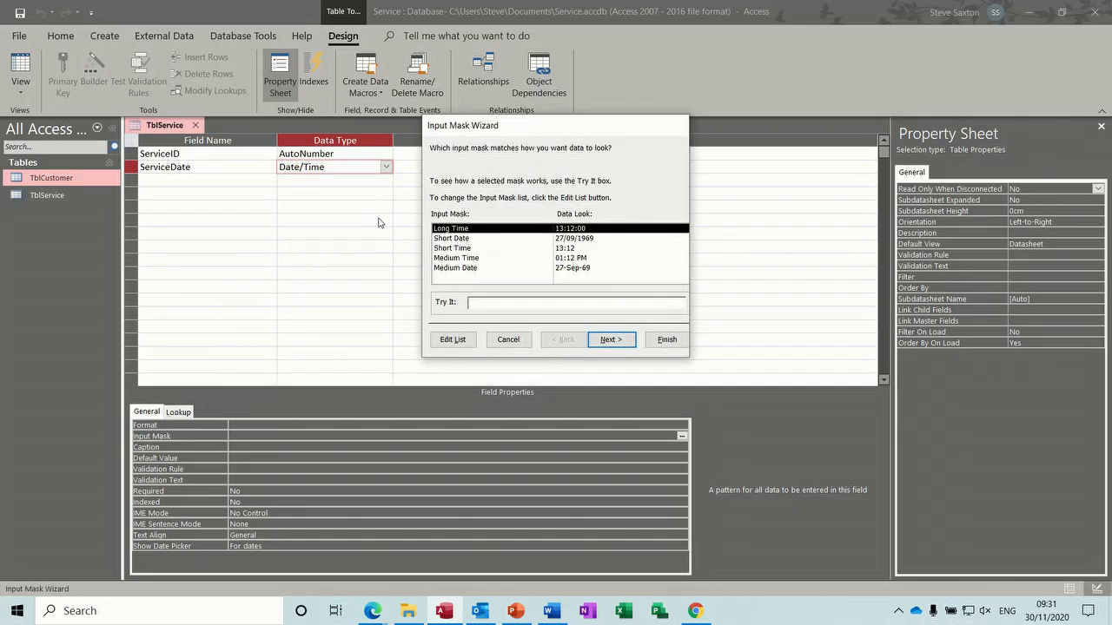
Step: Apply the Short Date input mask to the ServiceDate field and finish the wizard
left_click(451, 239)
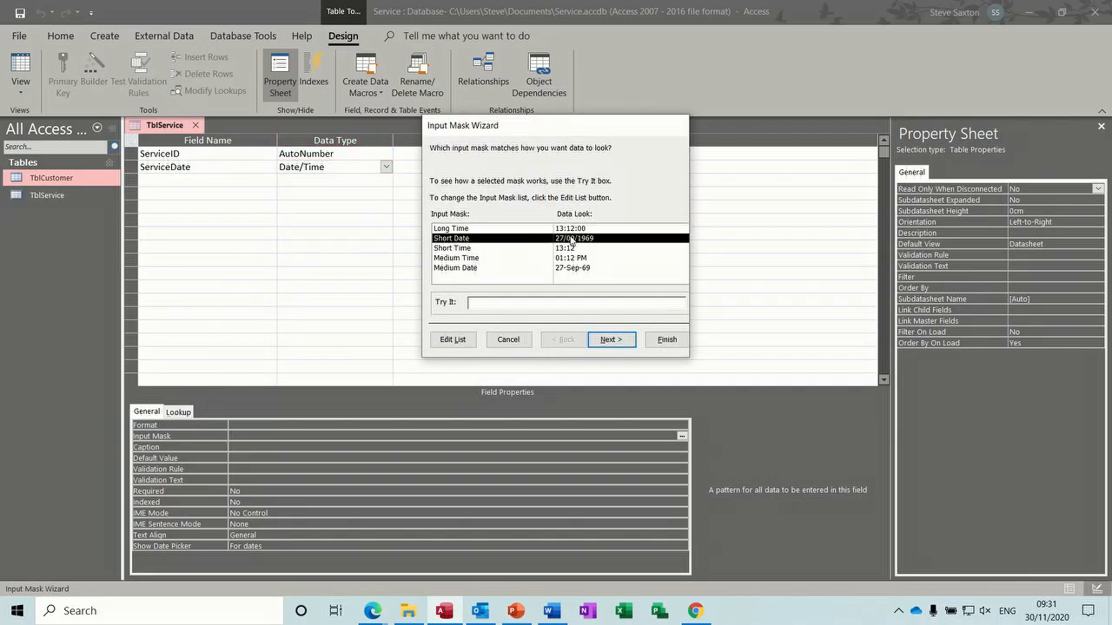
left_click(491, 302)
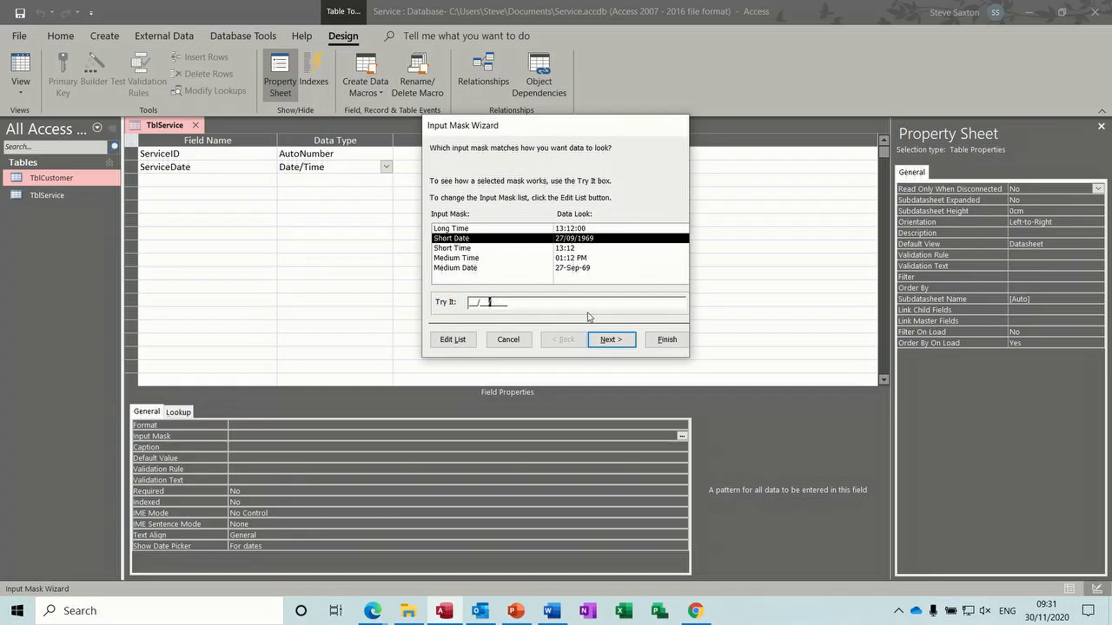
left_click(667, 340)
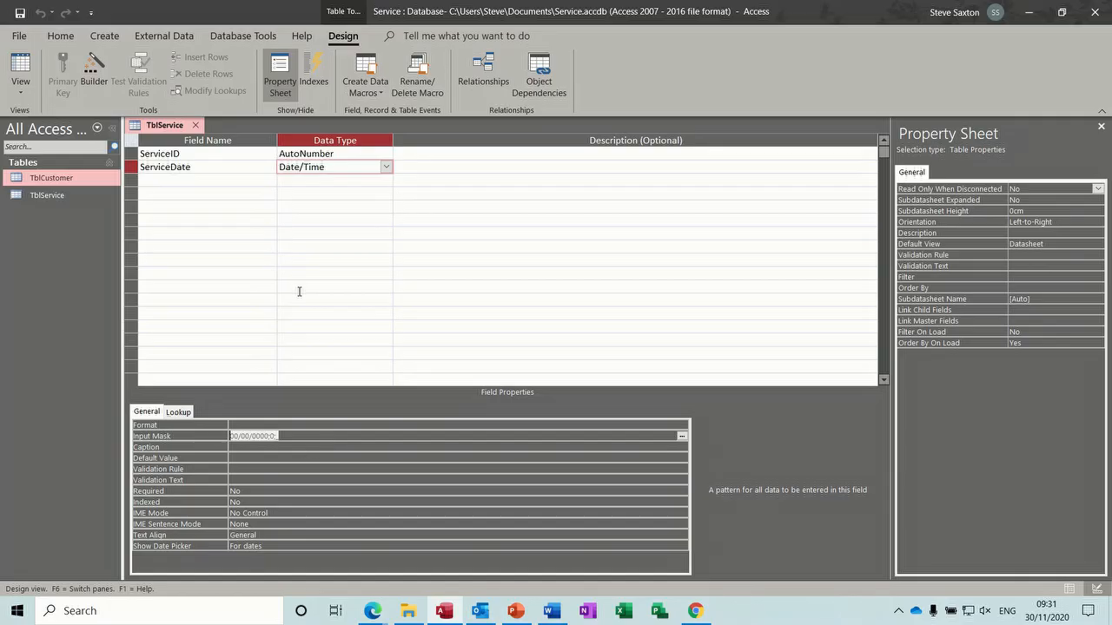
Step: Add a ServiceType field with the default Short Text data type below ServiceDate
left_click(198, 181)
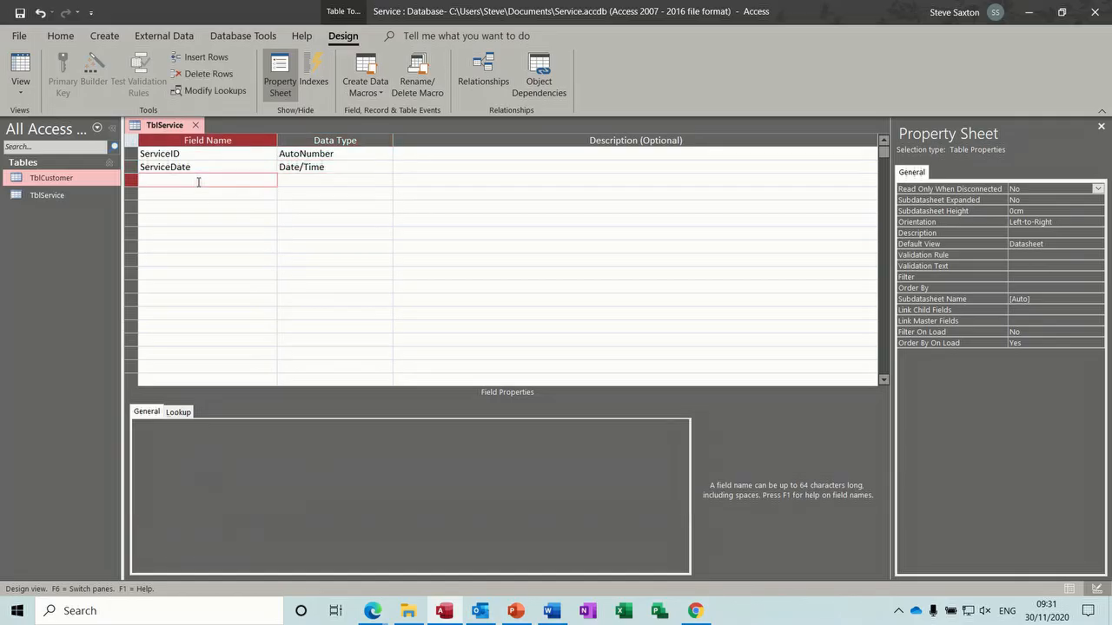
type("ServiceType")
left_click(179, 193)
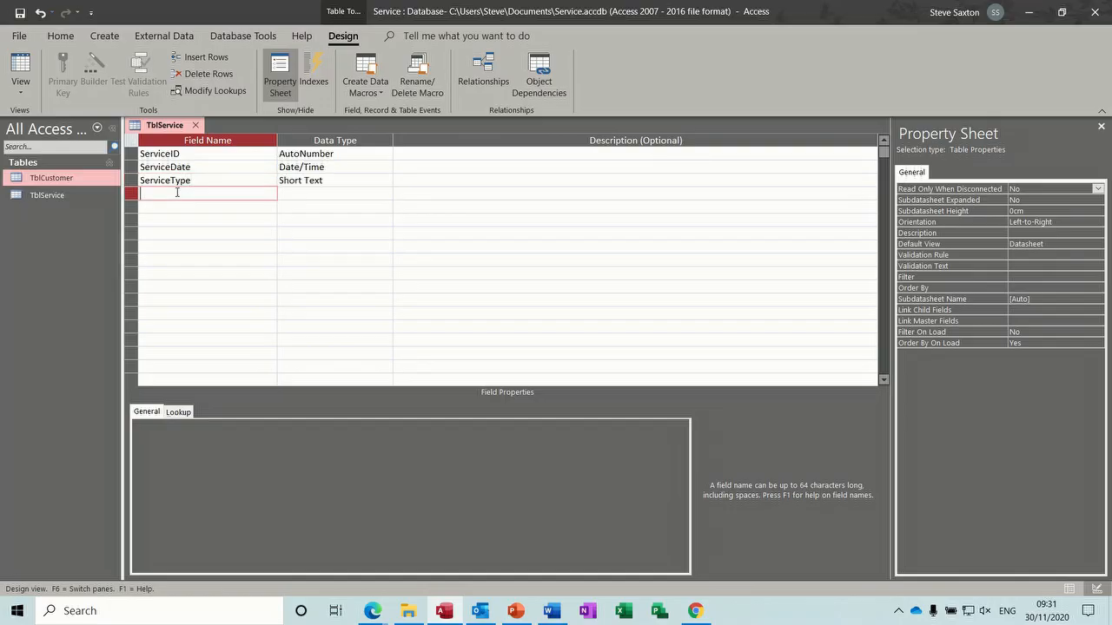
Step: Set the ServiceType field's lookup display control to Combo Box and its row source type to Value List
left_click(319, 180)
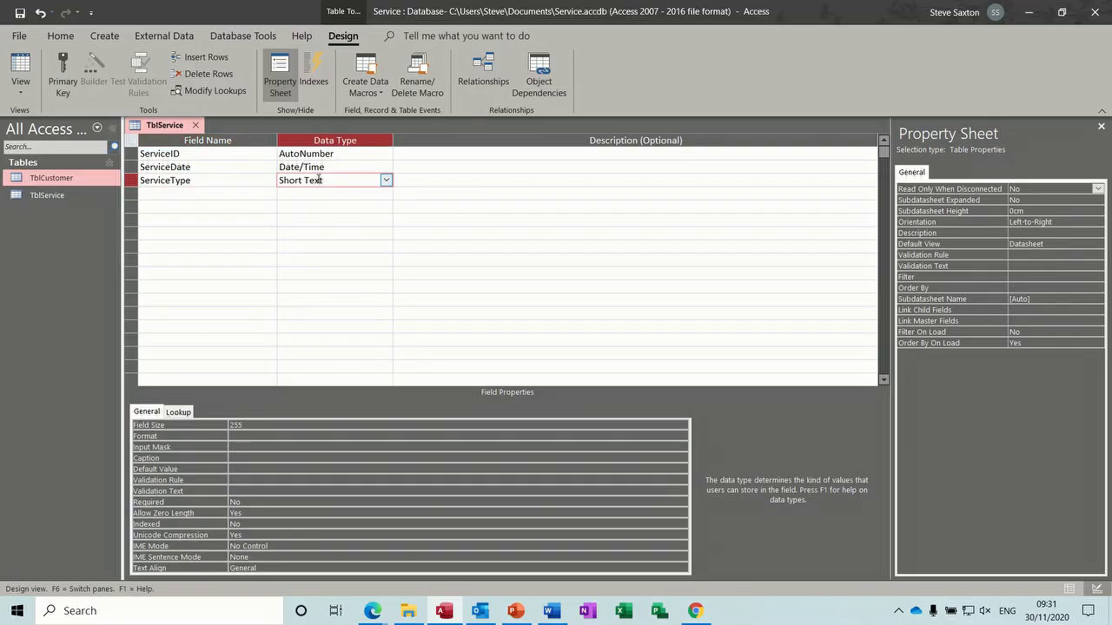
left_click(179, 412)
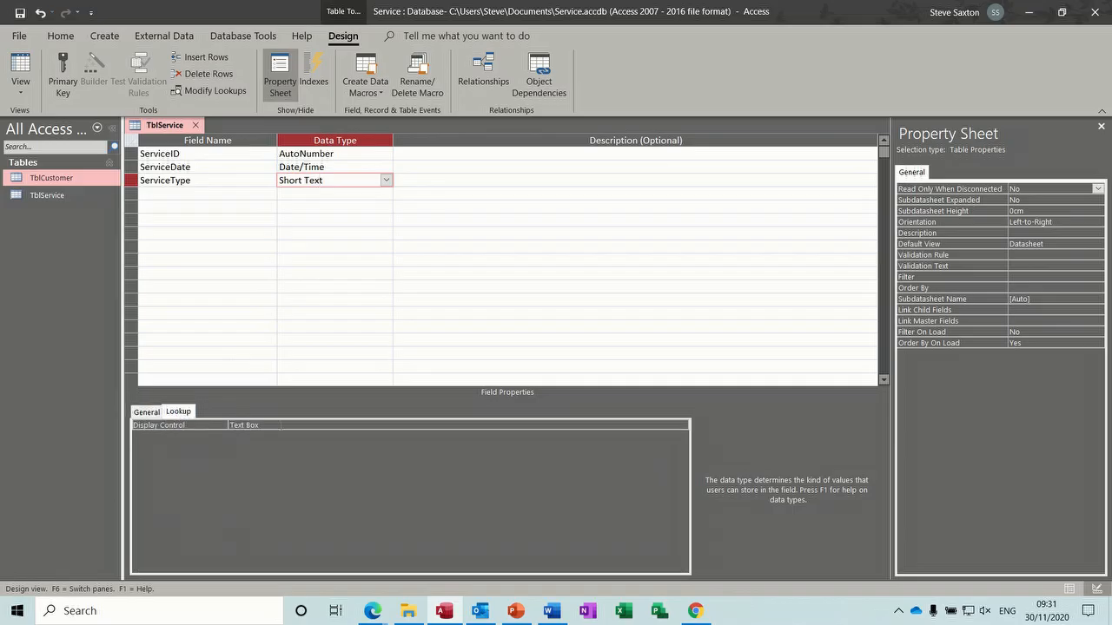
left_click(288, 425)
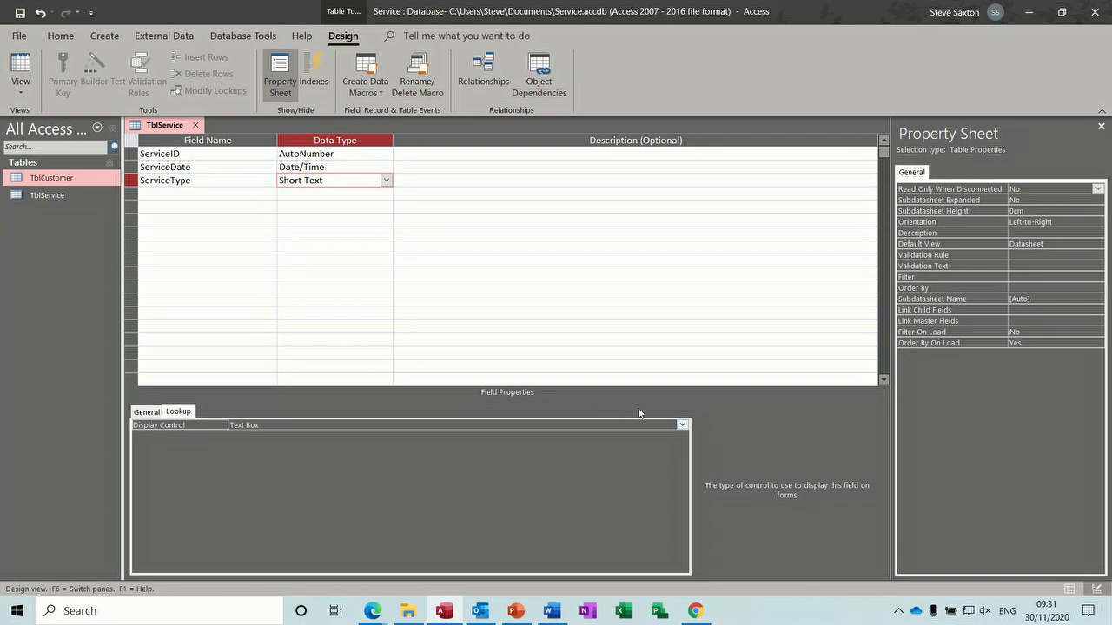
left_click(681, 425)
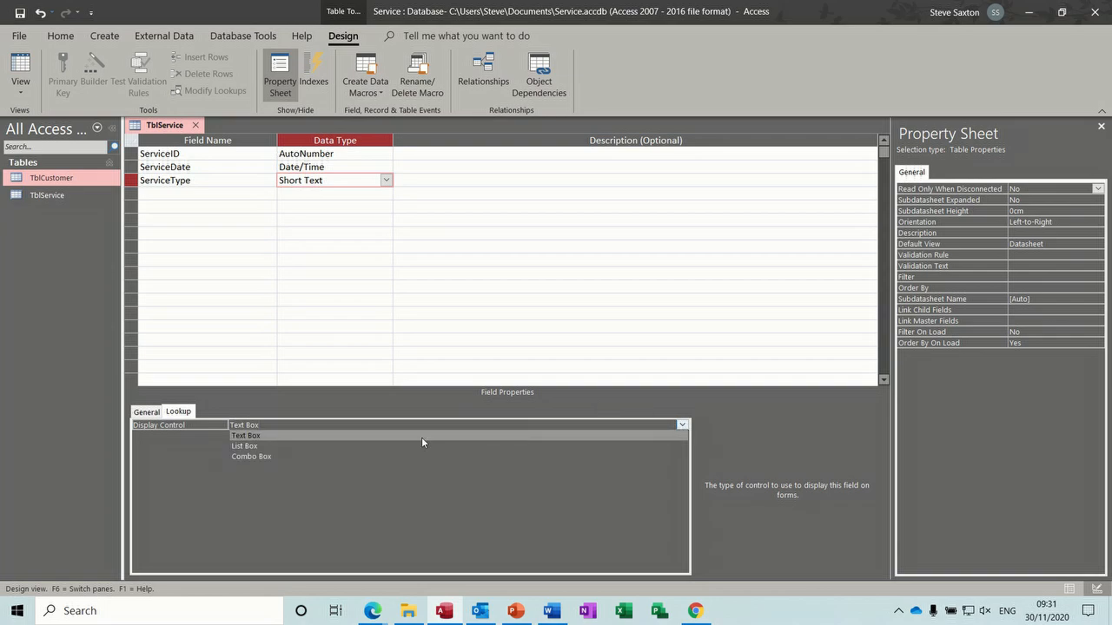
left_click(272, 456)
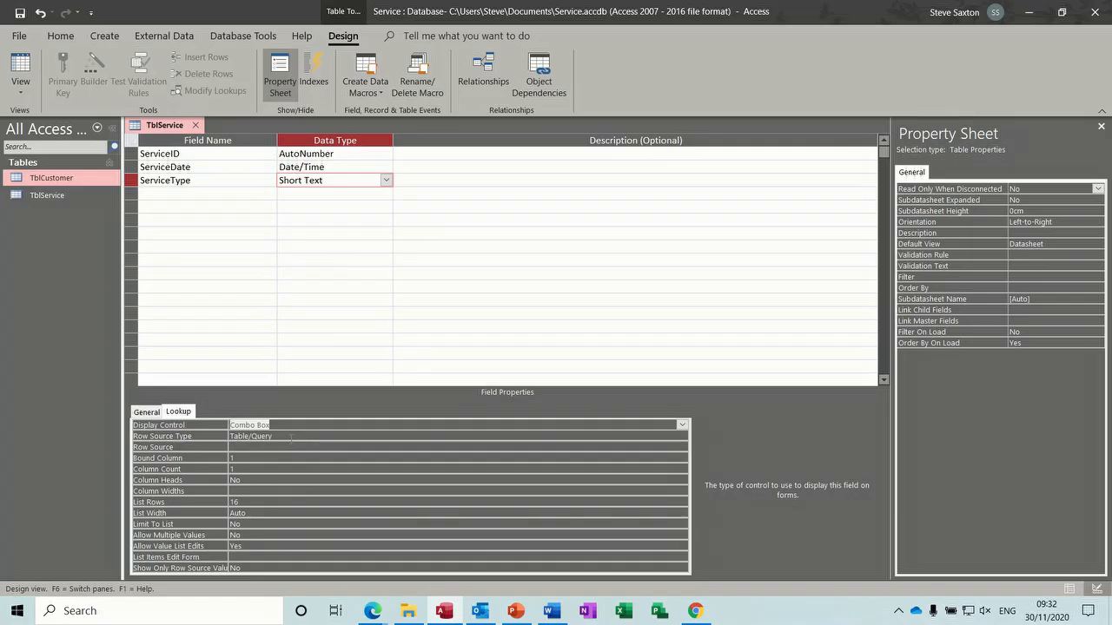
left_click(283, 437)
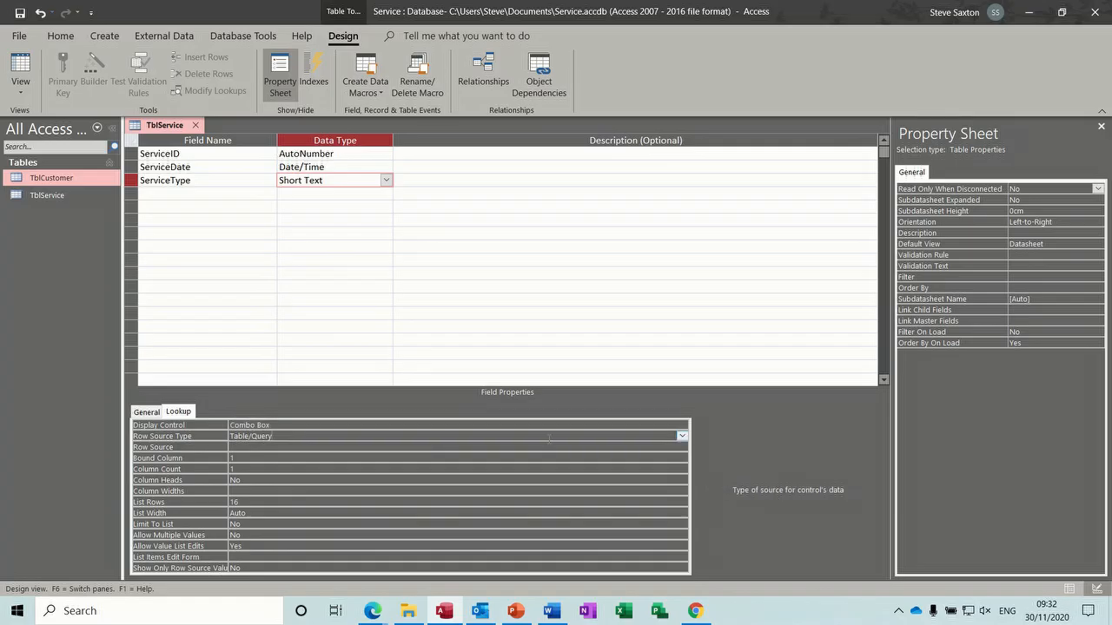
left_click(682, 436)
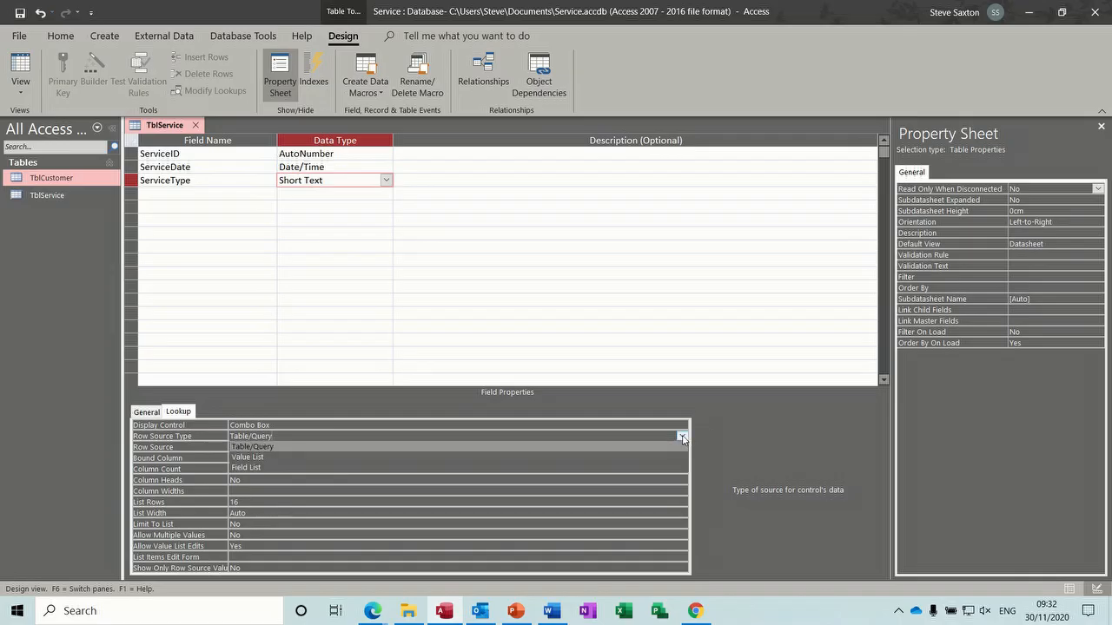
left_click(472, 457)
Step: Enter 10,000;20,000;30,000 as the row source of the ServiceType lookup and save the table
left_click(307, 447)
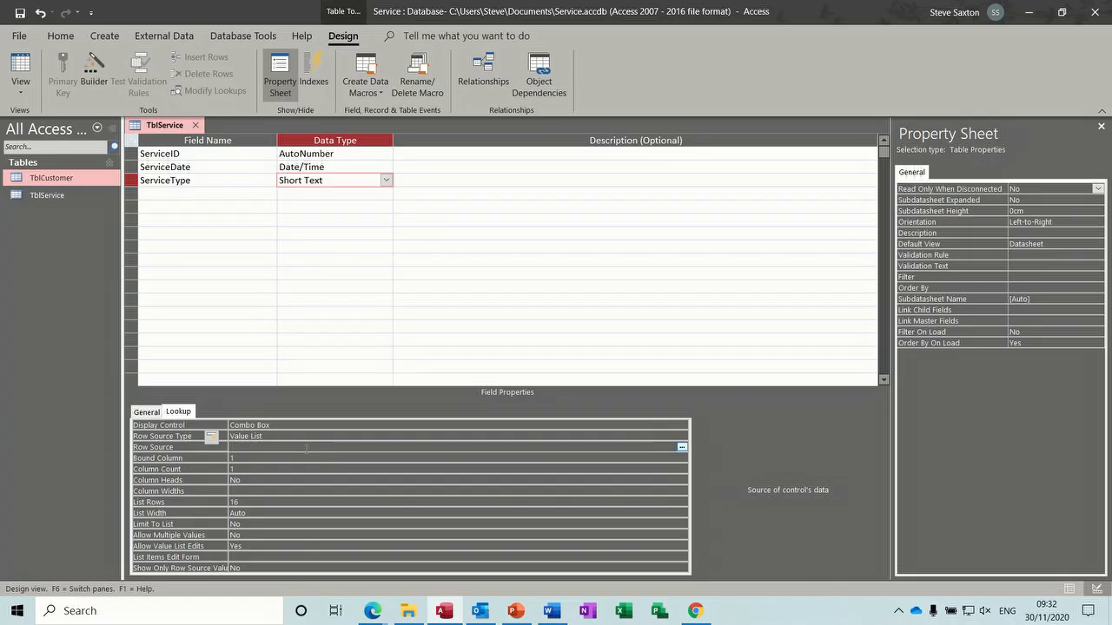
type("10")
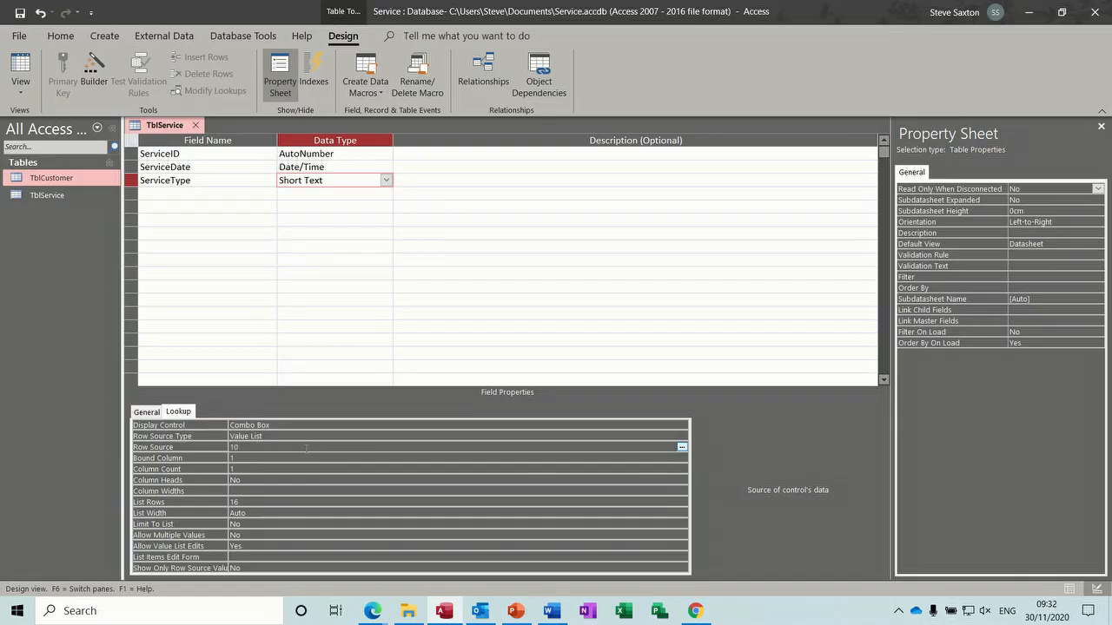
type(",000;")
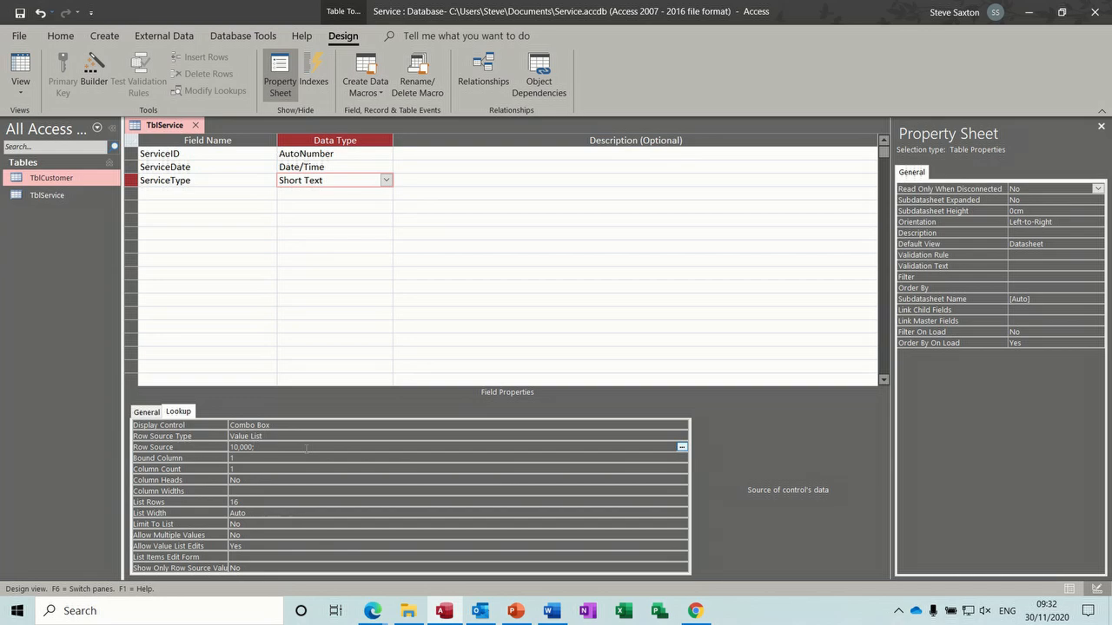
type("20,000;30;000")
left_click(331, 457)
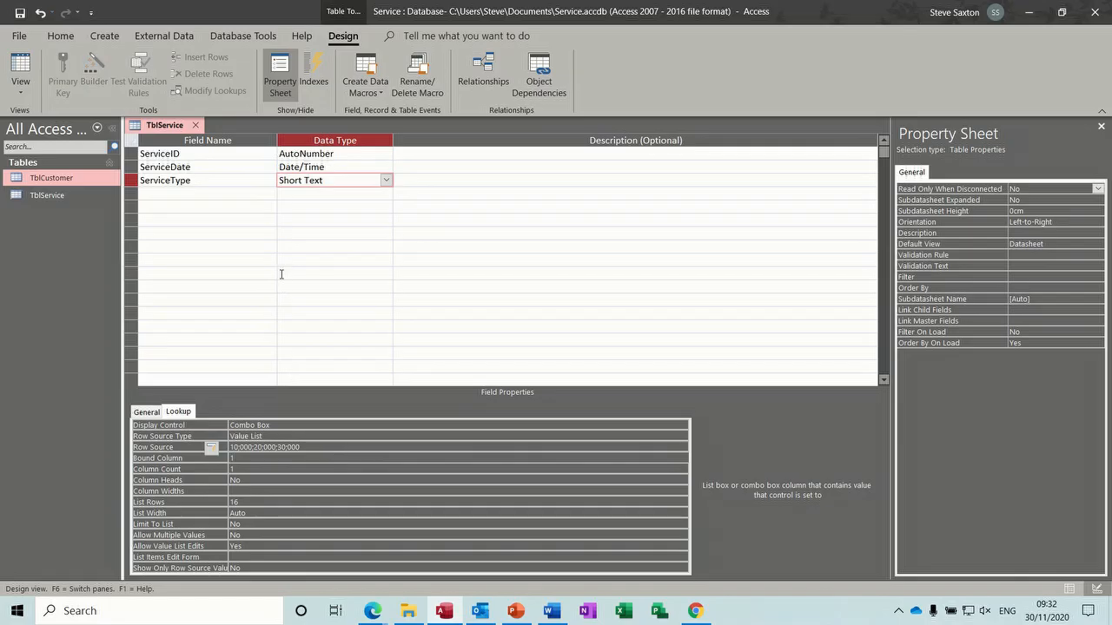
left_click(20, 14)
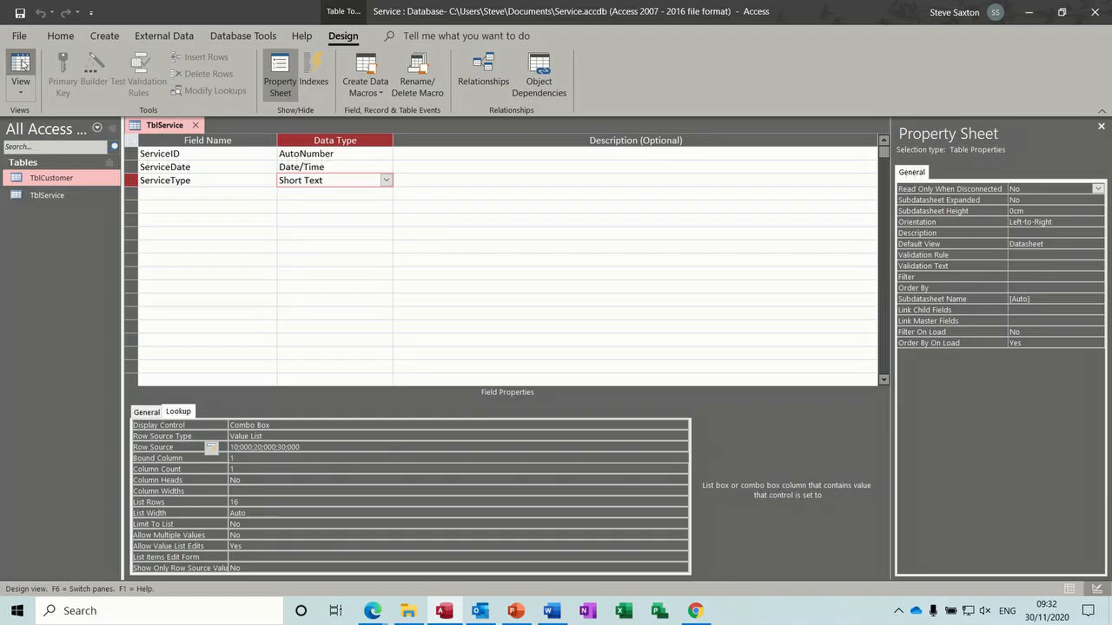
Step: Check the ServiceType drop-down choices in Datasheet view and return to Design view
left_click(22, 63)
left_click(307, 154)
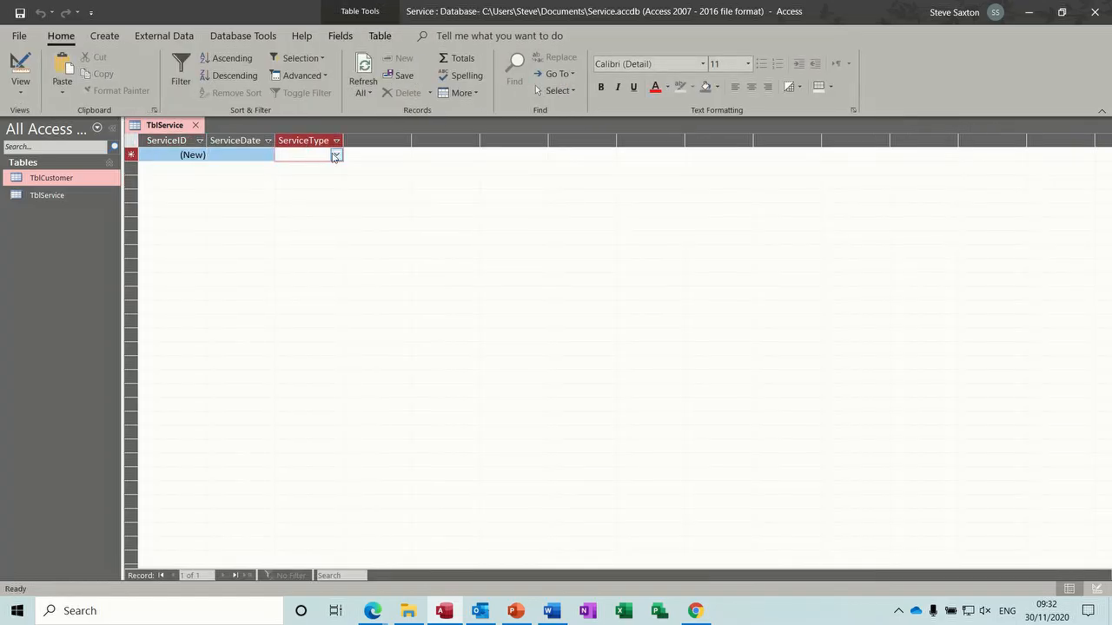
left_click(336, 154)
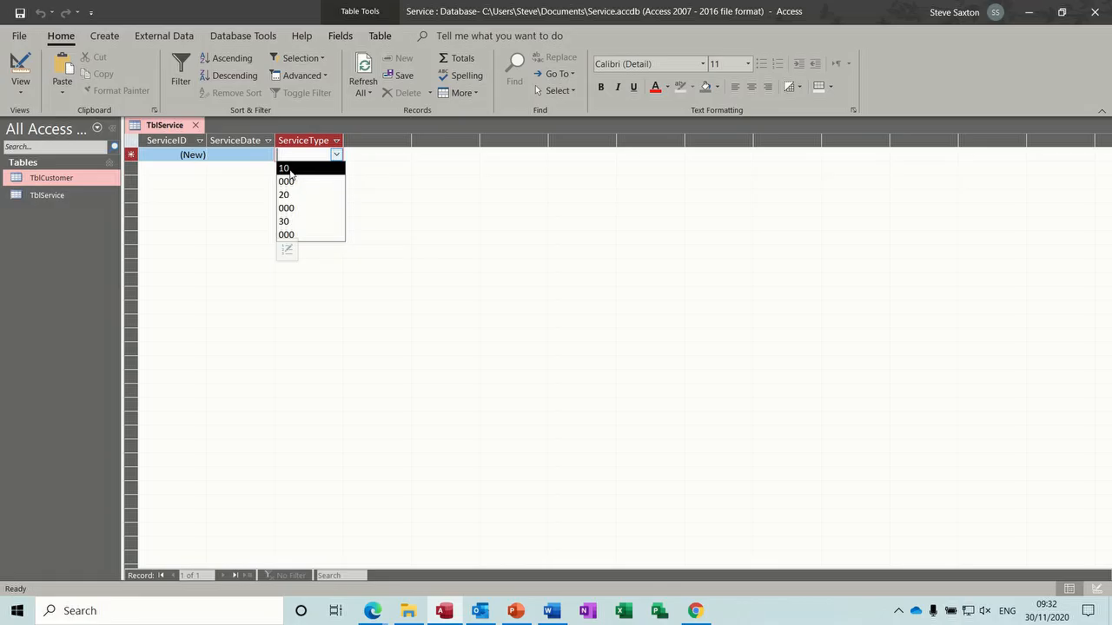
left_click(20, 68)
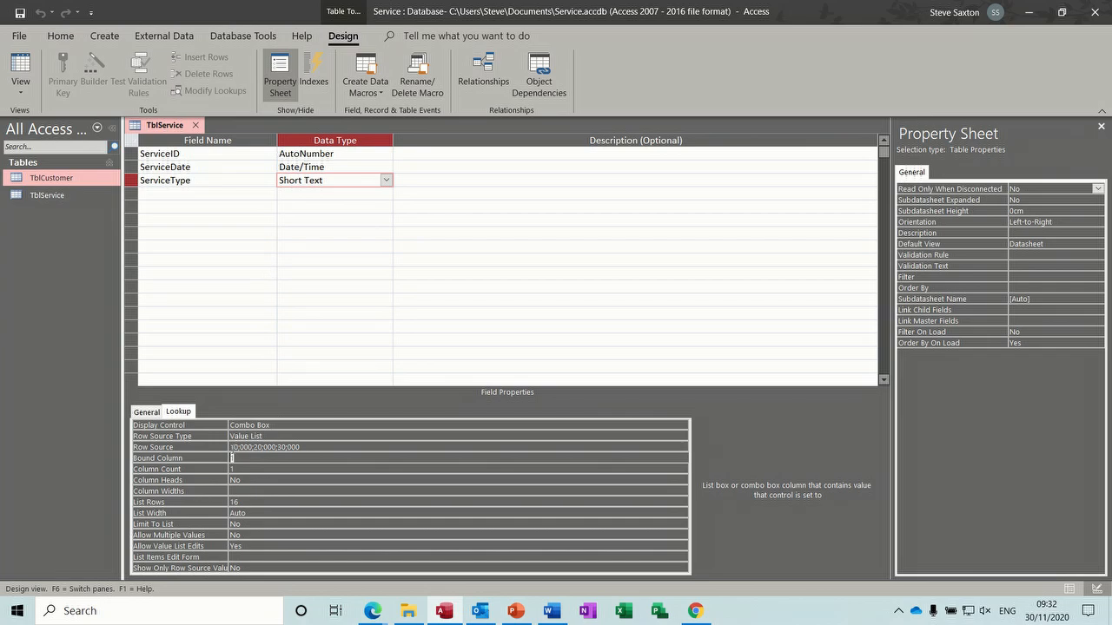
Step: Try to put commas as thousands separators in the ServiceType row source, making it 10,000;20,000;30,000, and save
left_click(233, 446)
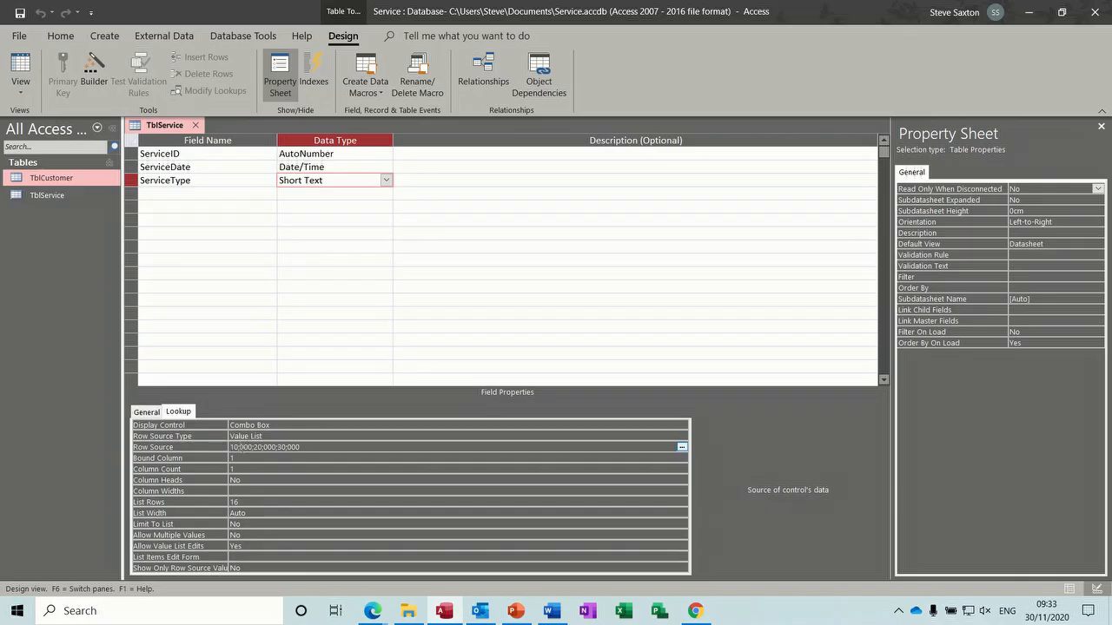
key("BackSpace")
type(",")
key("BackSpace")
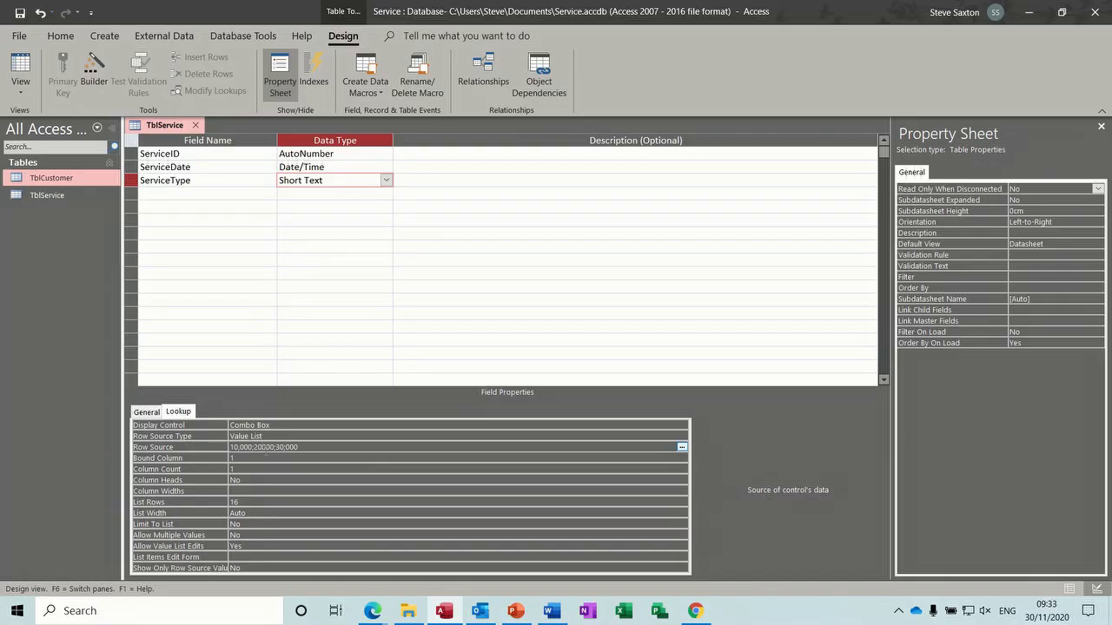
type(",")
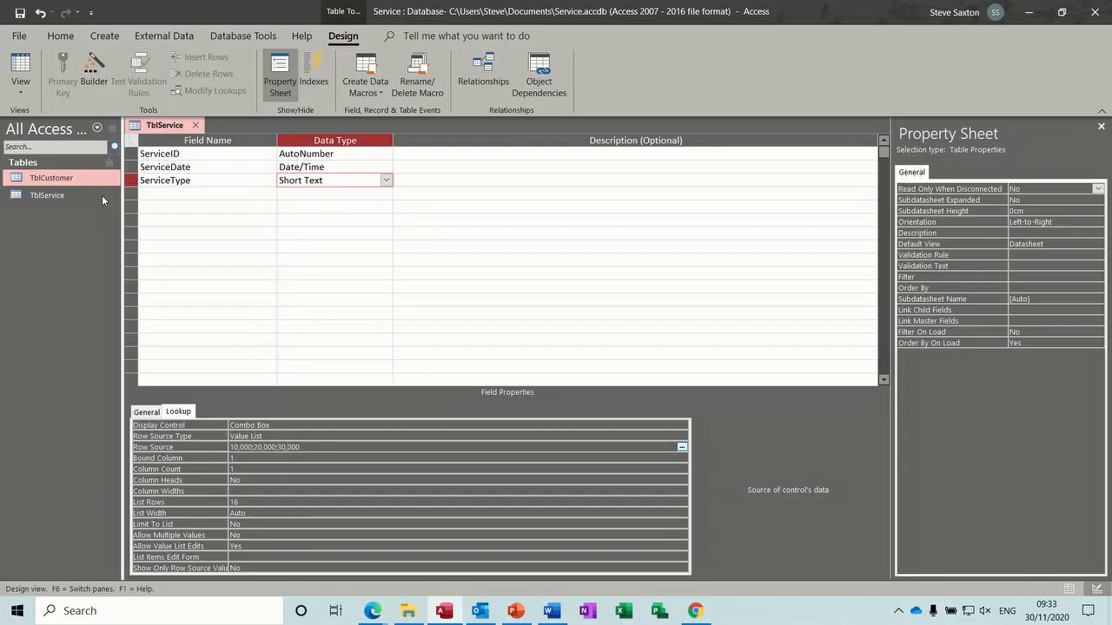
left_click(20, 13)
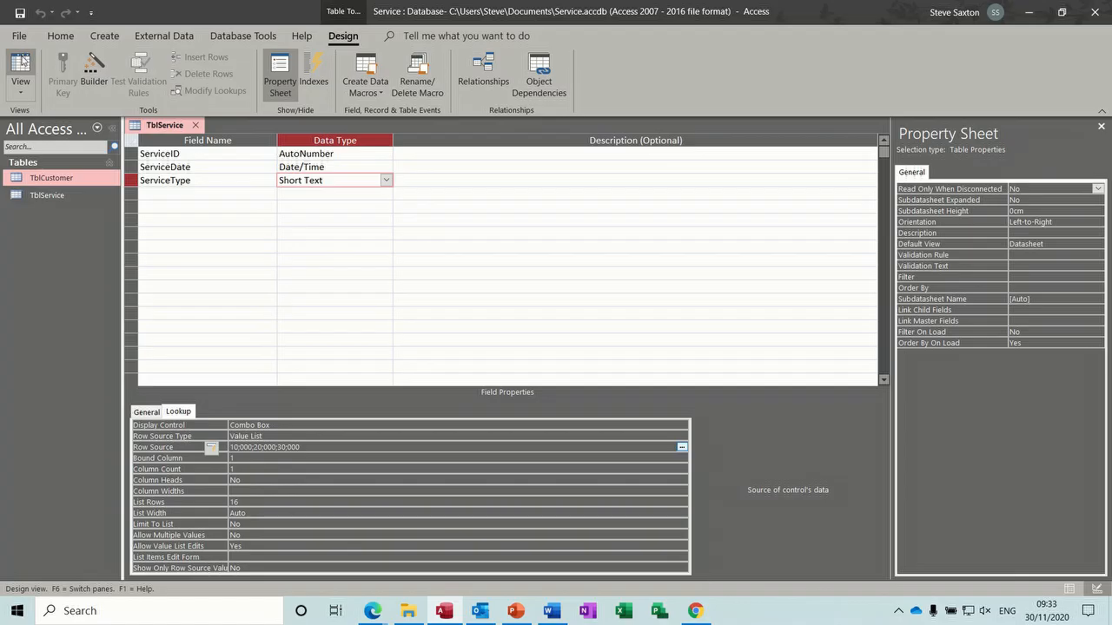
Step: Recheck the choices offered in the ServiceType combo box in Datasheet view, then go back to Design view
left_click(23, 63)
left_click(319, 155)
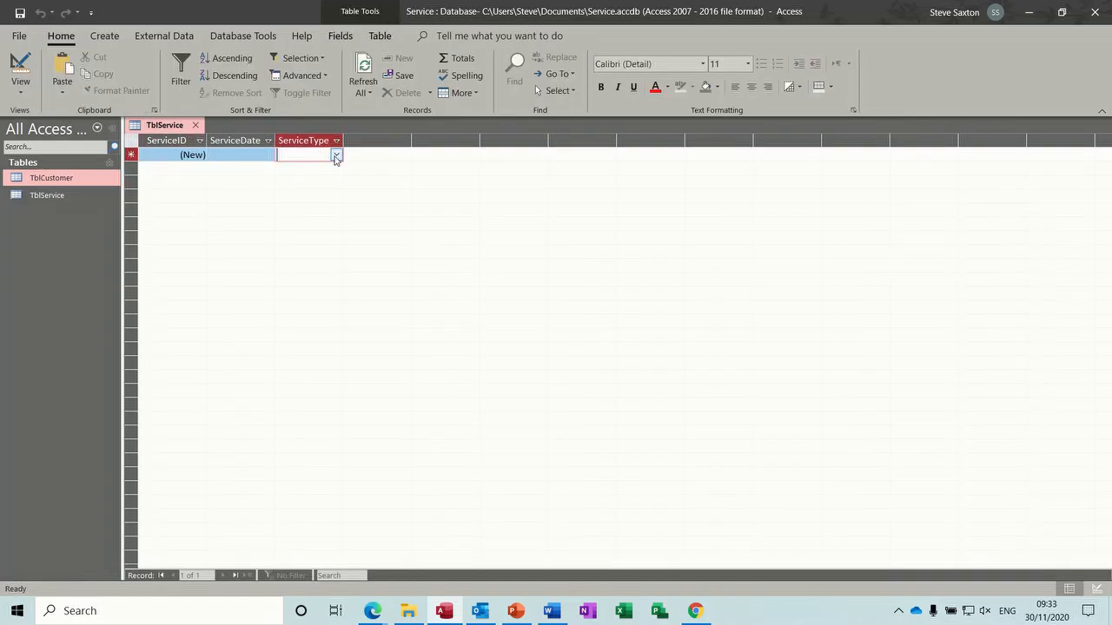
left_click(337, 155)
left_click(336, 155)
left_click(20, 66)
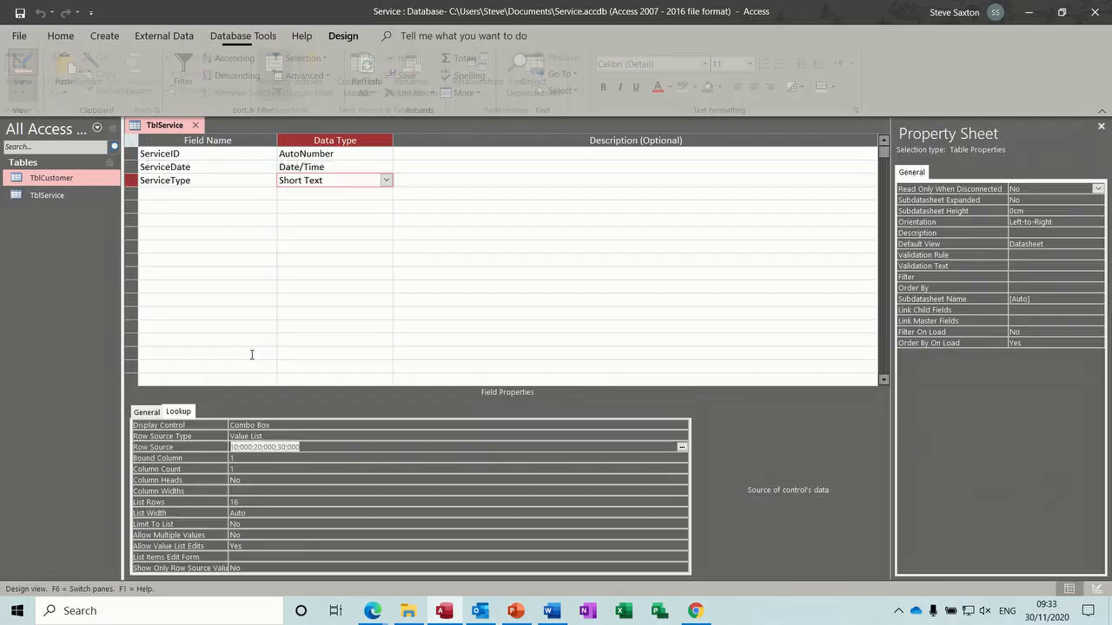
Step: Remove the thousands separators so the ServiceType row source reads 10000;20000;30000, and save the table
left_click(242, 448)
key("BackSpace")
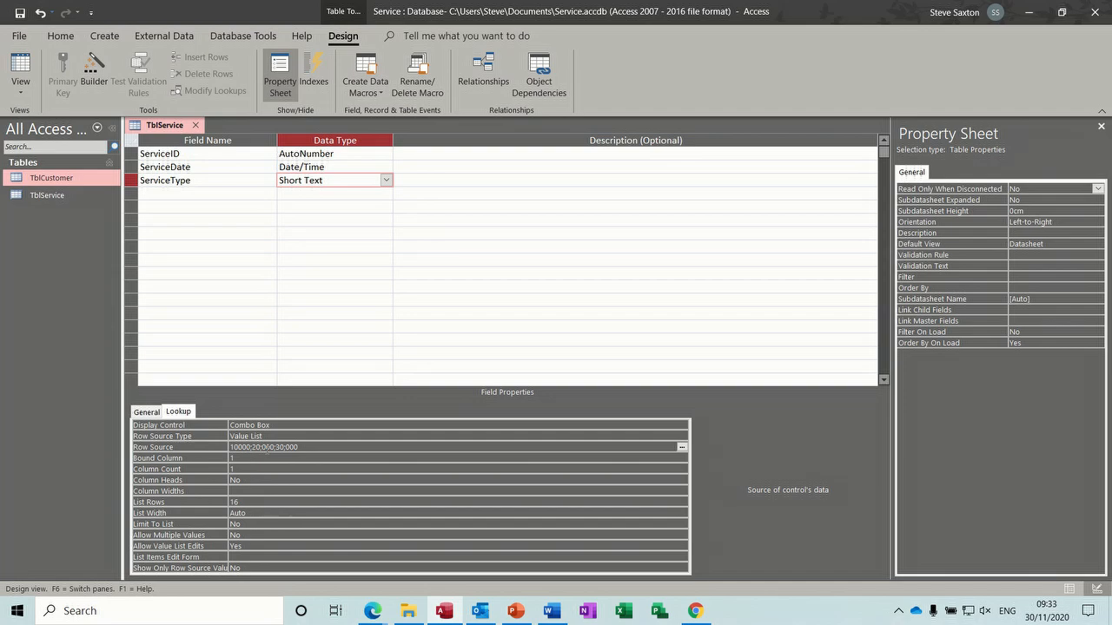
key("BackSpace")
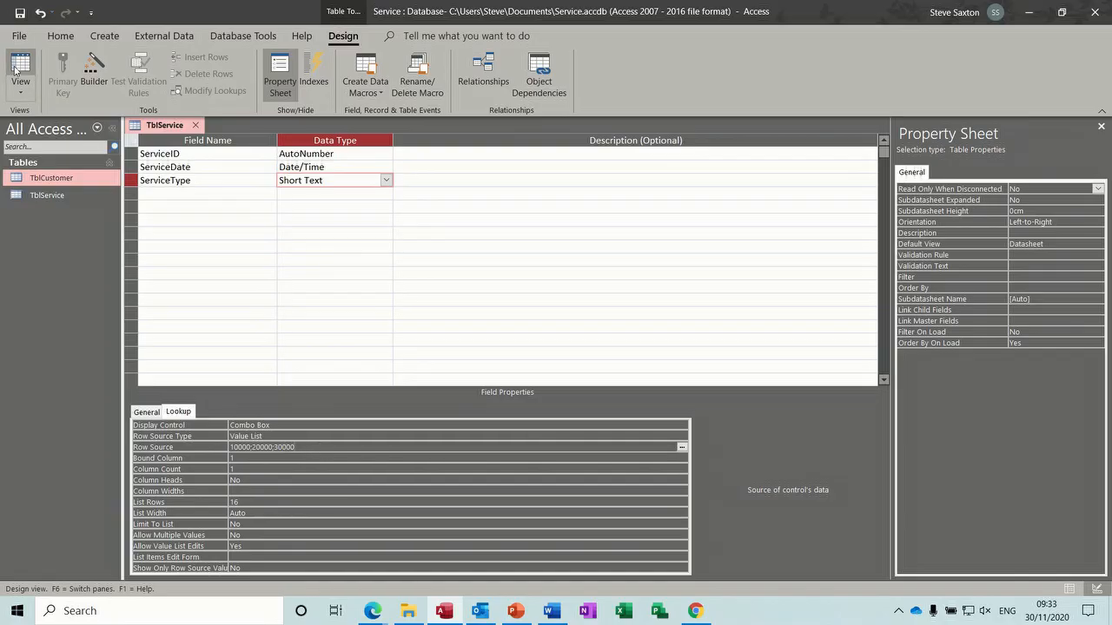
left_click(19, 13)
Step: View the corrected ServiceType value list in Datasheet view and return to the table design
left_click(21, 63)
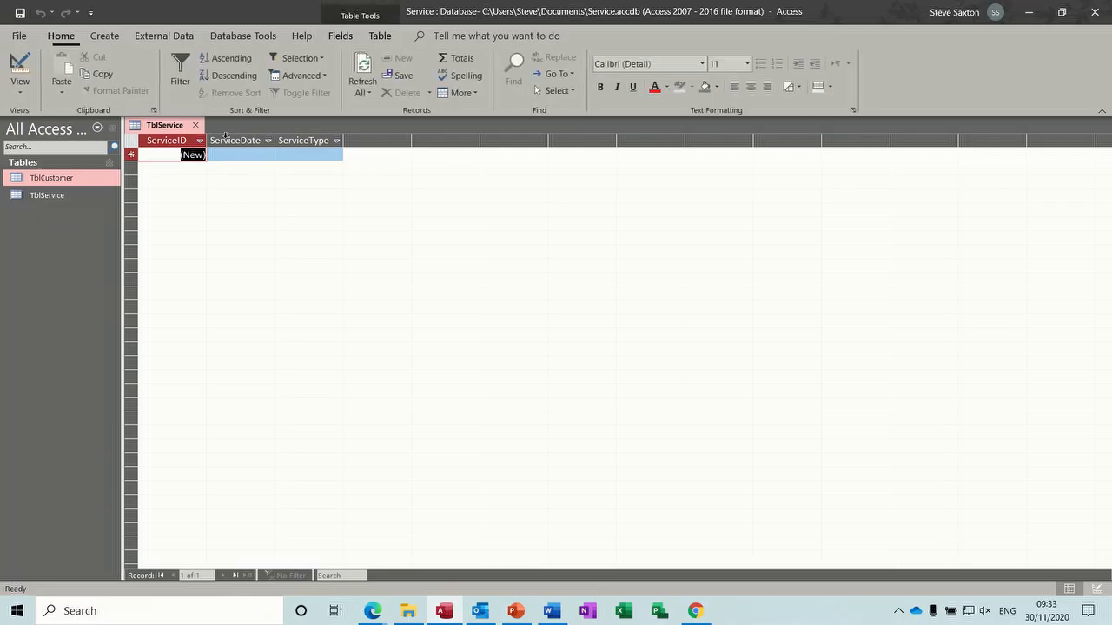
left_click(328, 155)
left_click(336, 155)
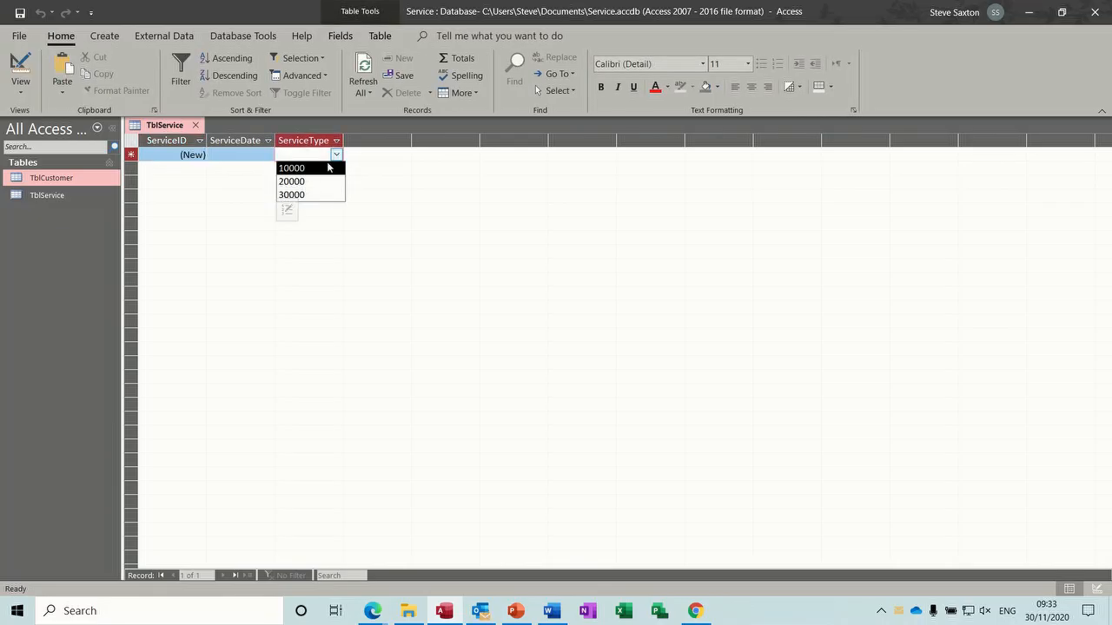
left_click(336, 155)
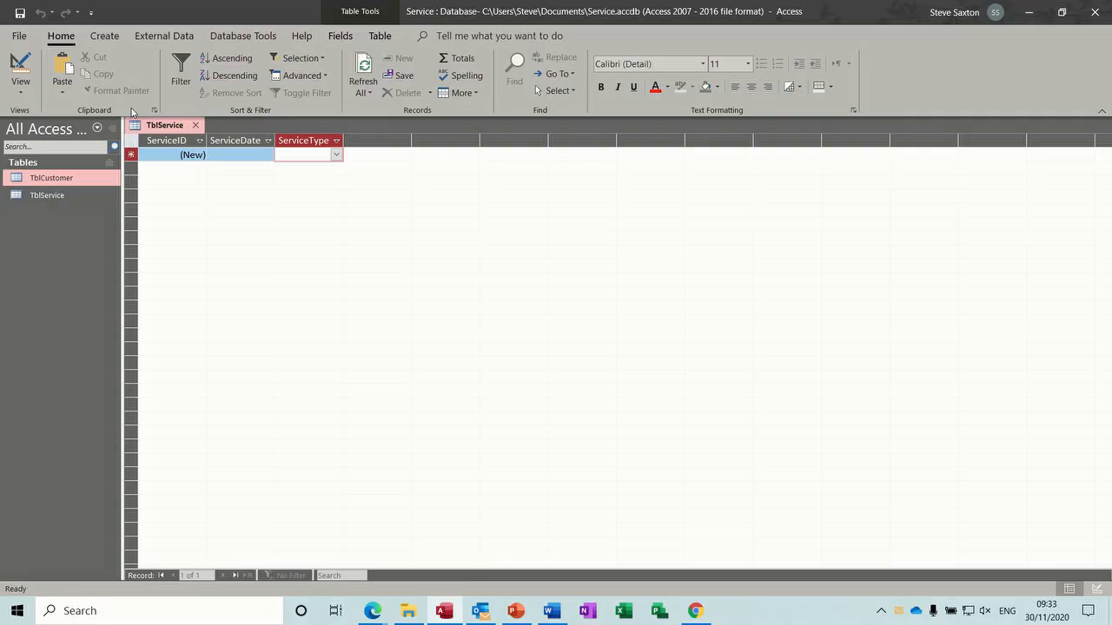
left_click(20, 65)
Step: Add a CustomerID field with the Number data type below ServiceType
left_click(192, 194)
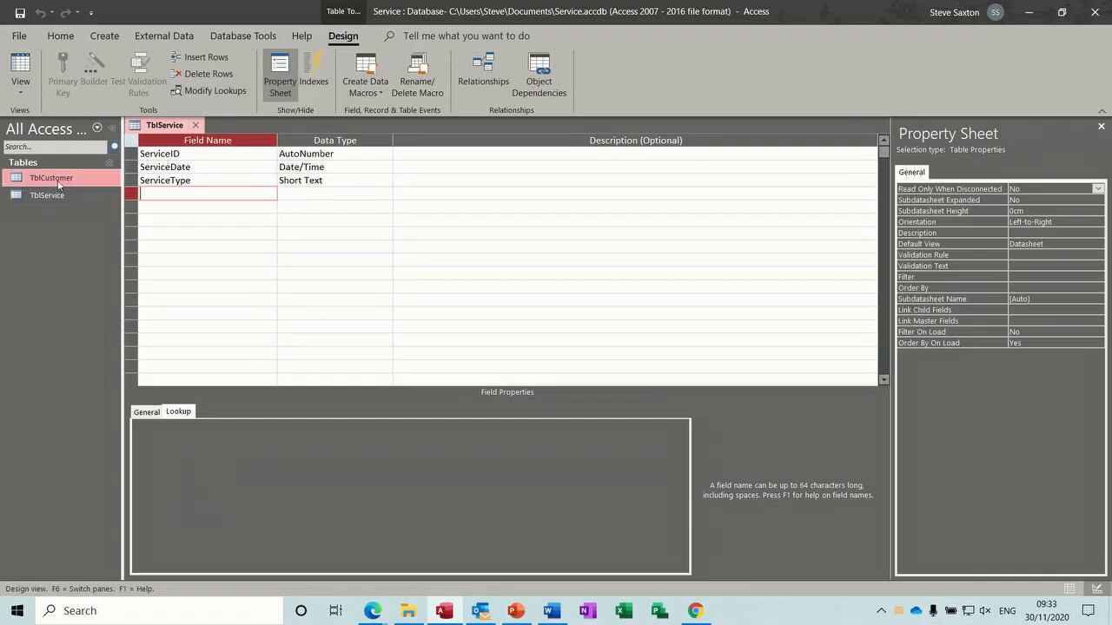
type("CustomerID")
key("Tab")
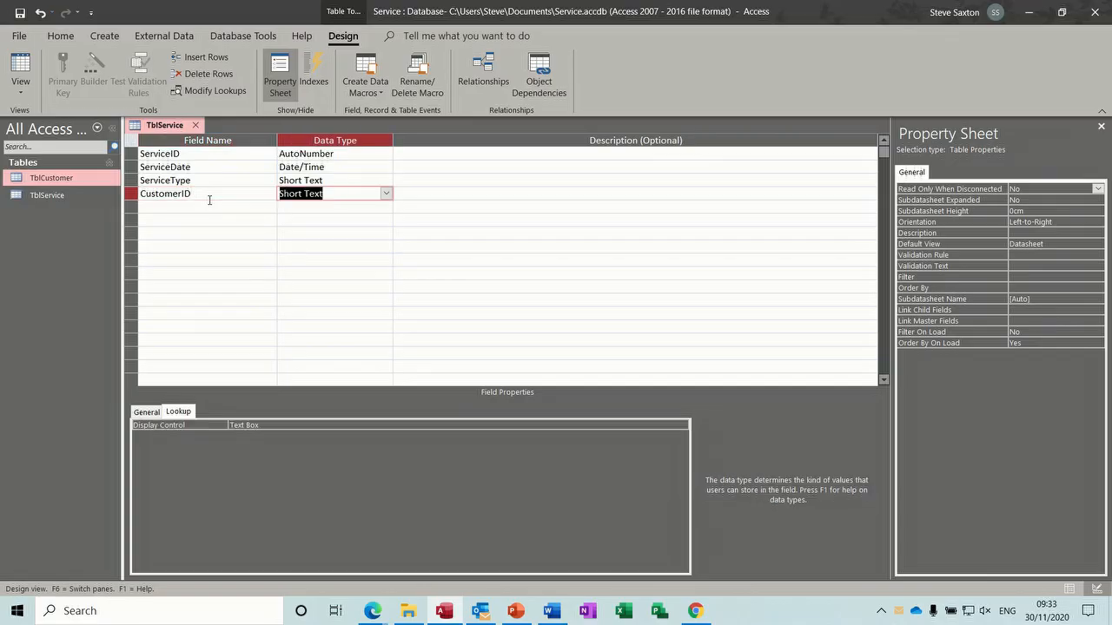
type("m")
key("BackSpace")
type("n")
key("Tab")
key("Tab")
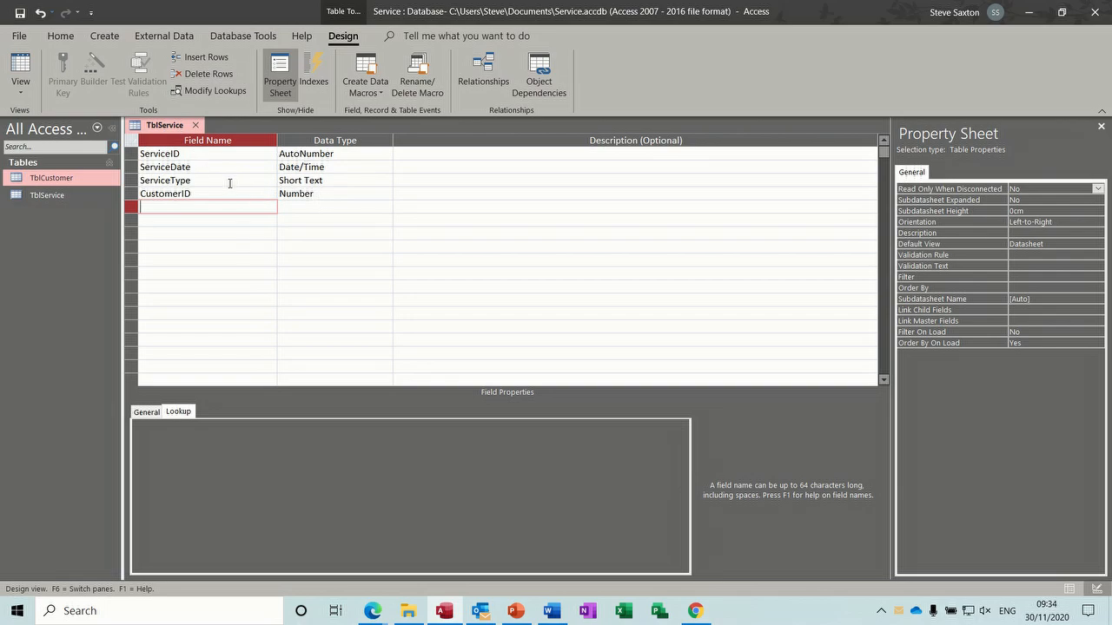
Step: Add a CarType field with the default Short Text data type below CustomerID, and save and close TblService
type("CarType")
key("Tab")
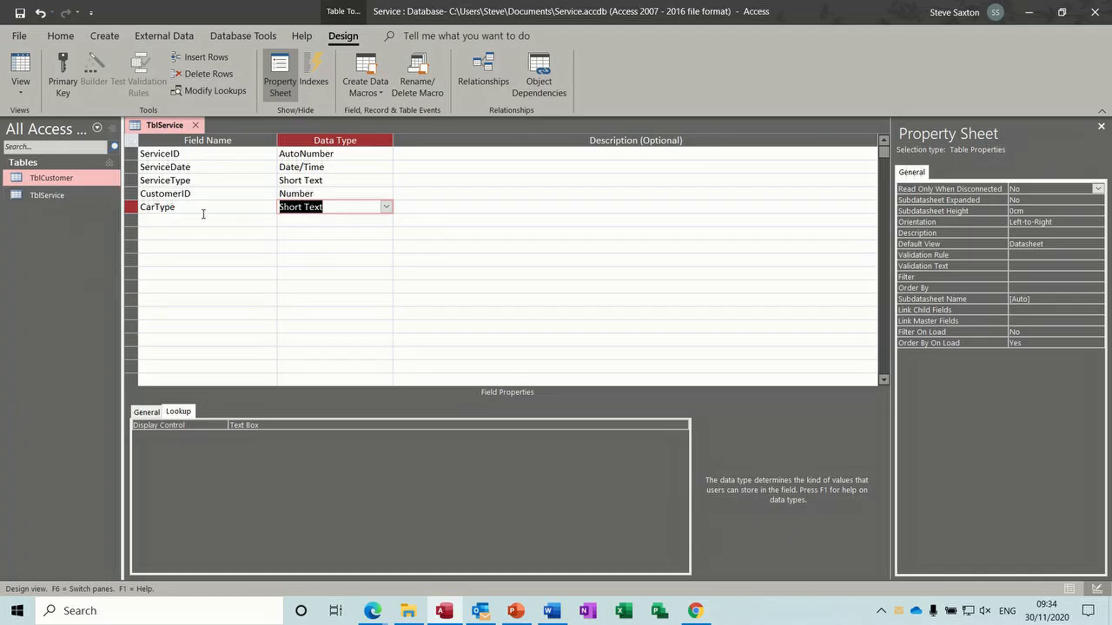
left_click(20, 14)
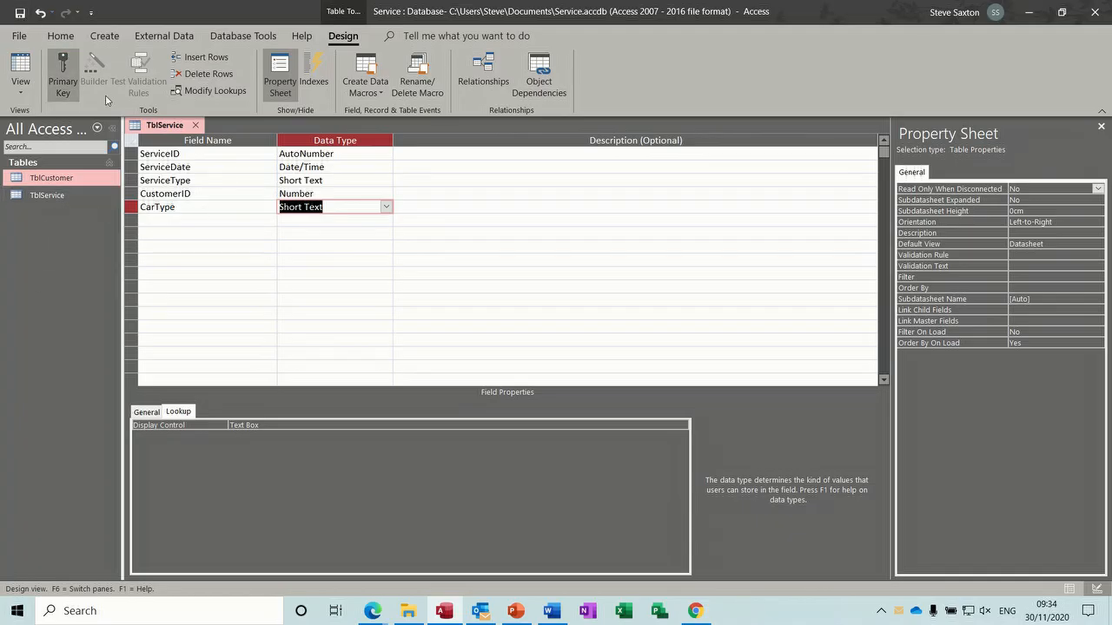
left_click(195, 125)
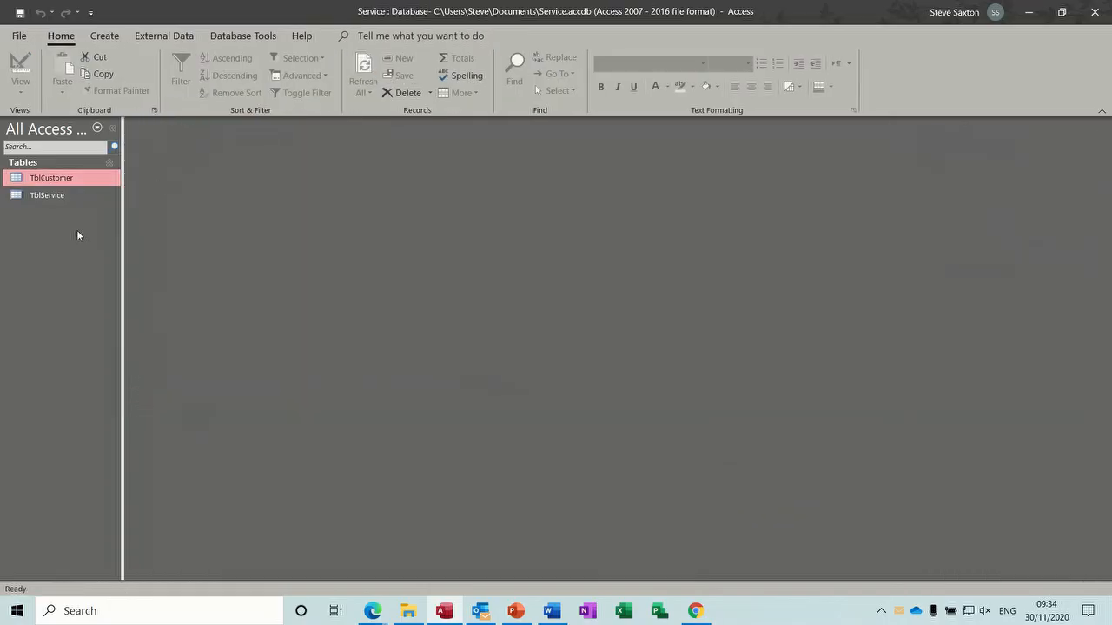
Step: Create a new table in Design view with CarType as its first field
left_click(105, 38)
left_click(110, 79)
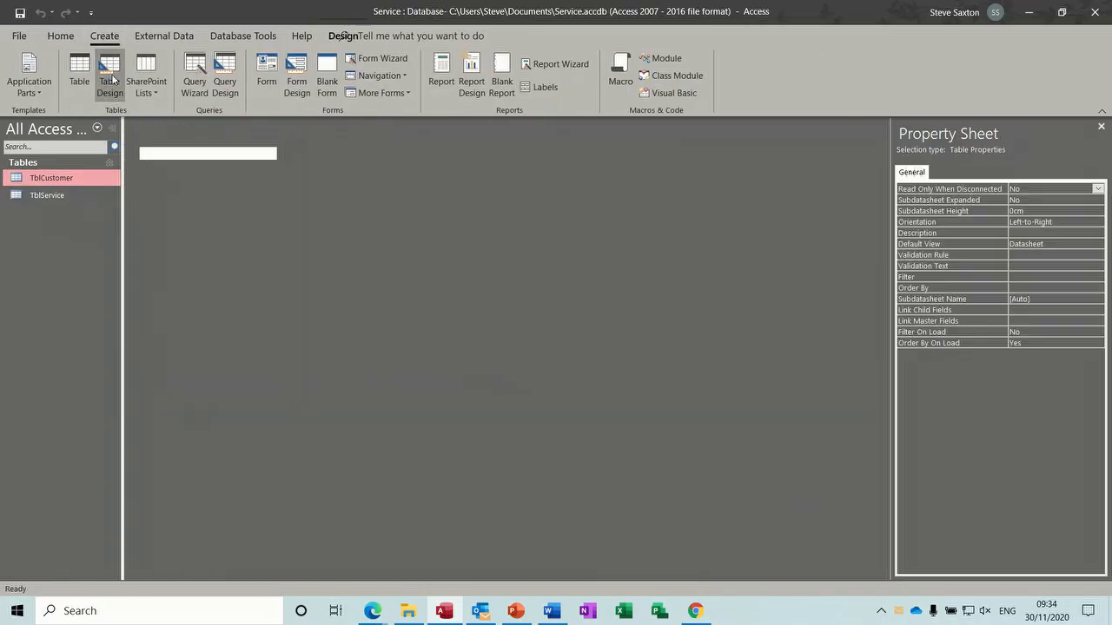
type("Ca")
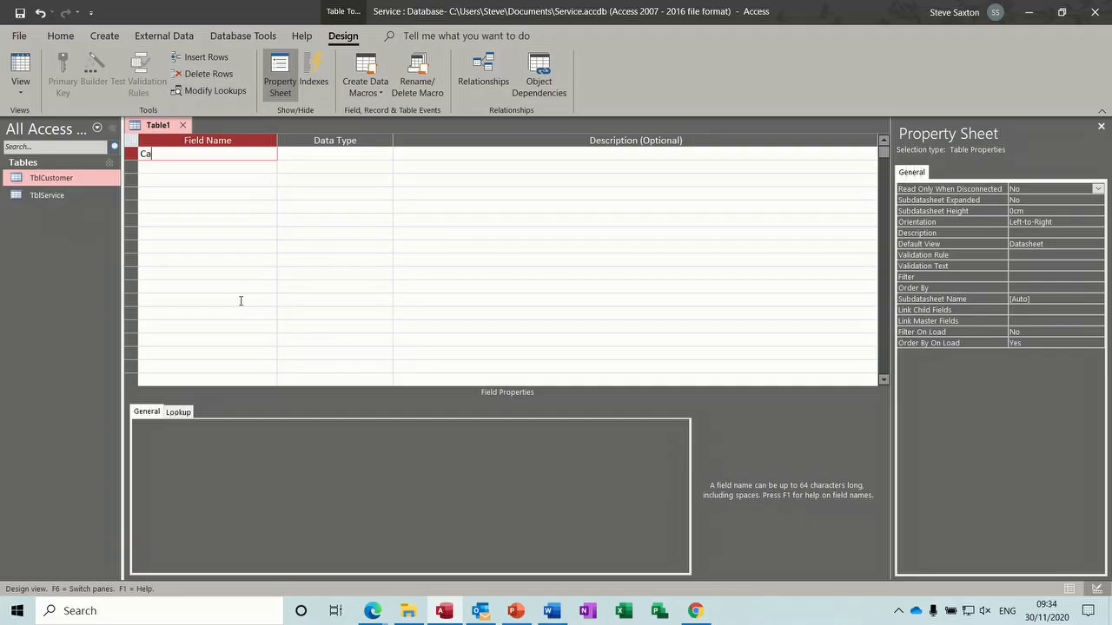
type("rType")
Step: Save the new table as TblCarType without creating a primary key
left_click(20, 13)
type("T")
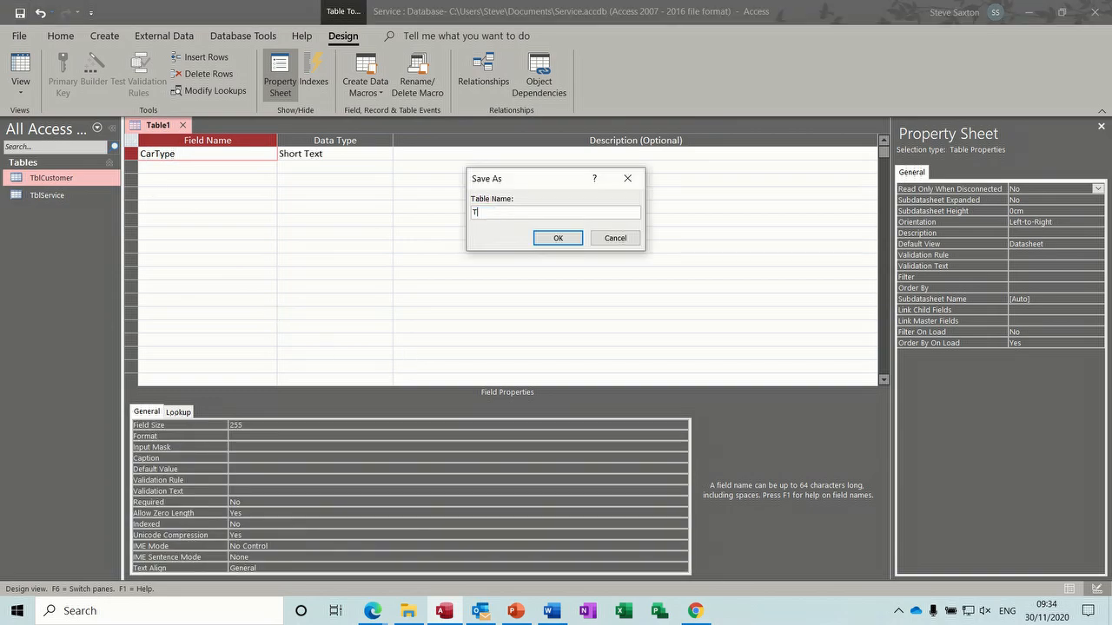
type("blarType")
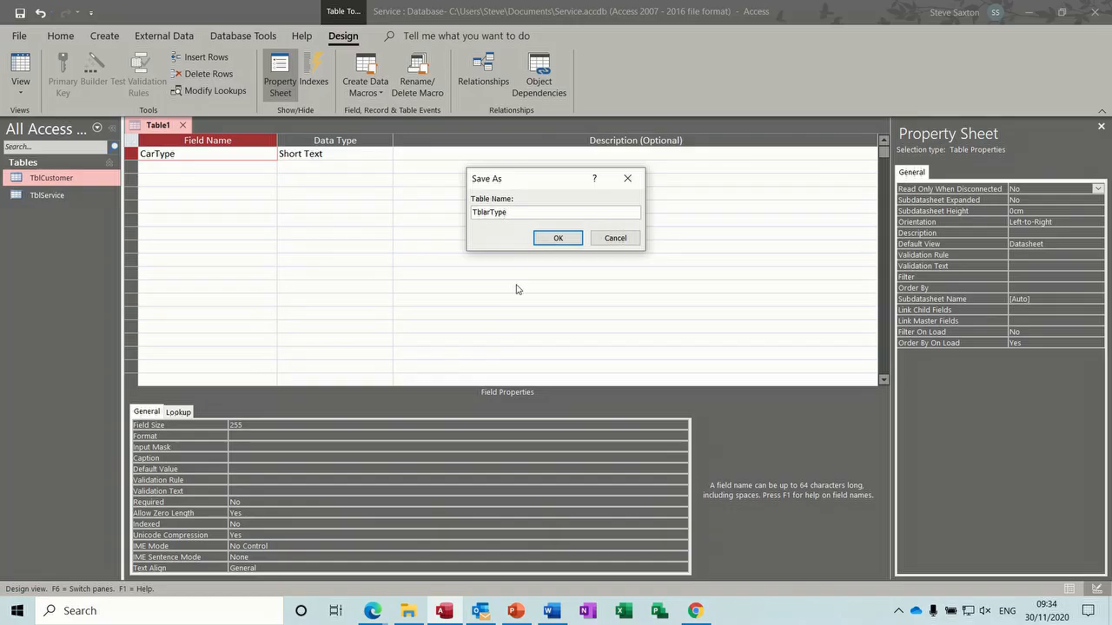
left_click(484, 213)
type("C")
left_click(564, 240)
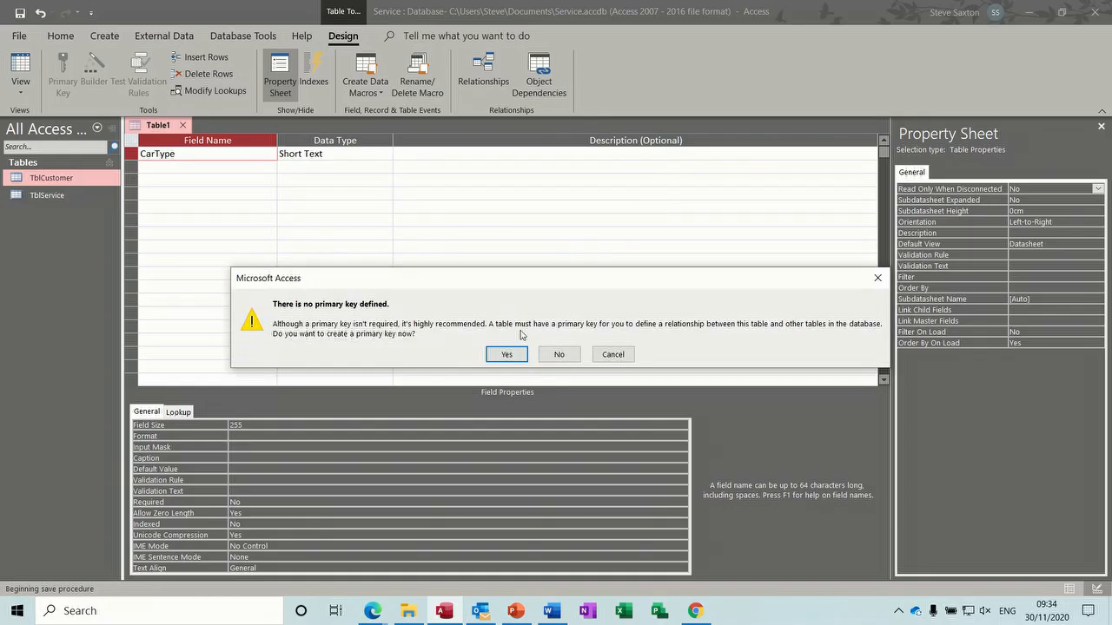
left_click(559, 355)
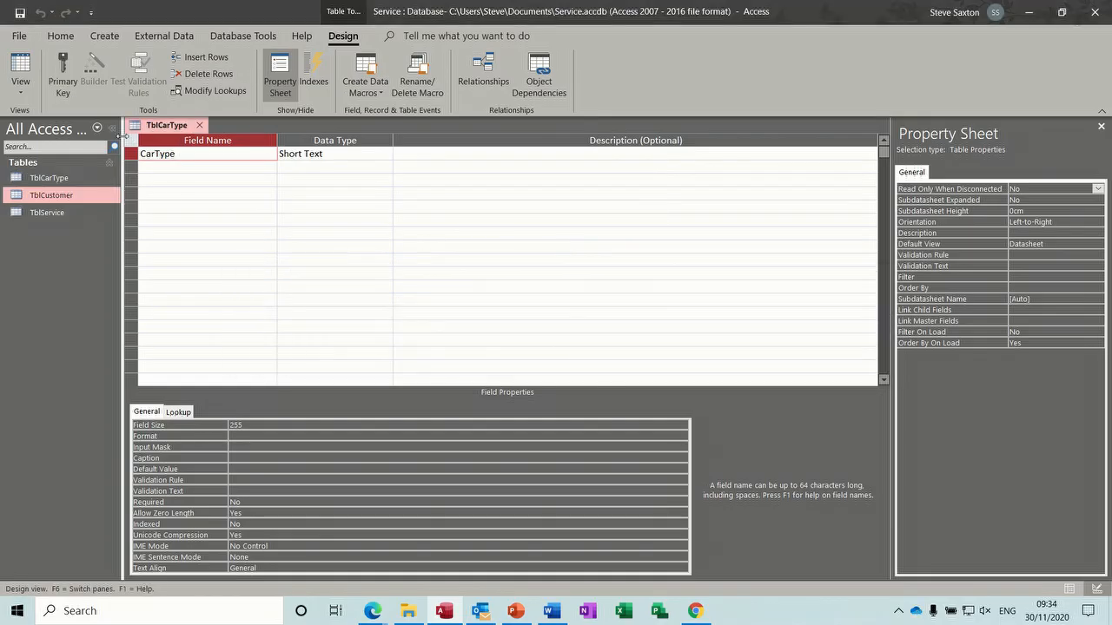
Step: Enter Ford Escort, BMW 3, BMW5, Fiat and Mazda as CarType records in Datasheet view, and close the table
left_click(20, 65)
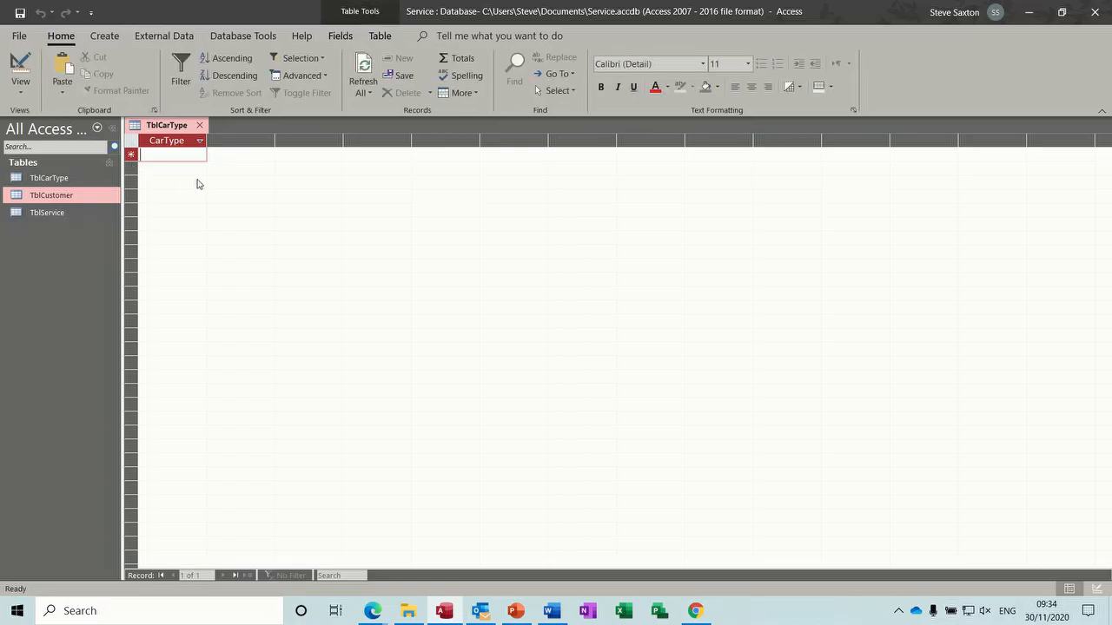
type("For")
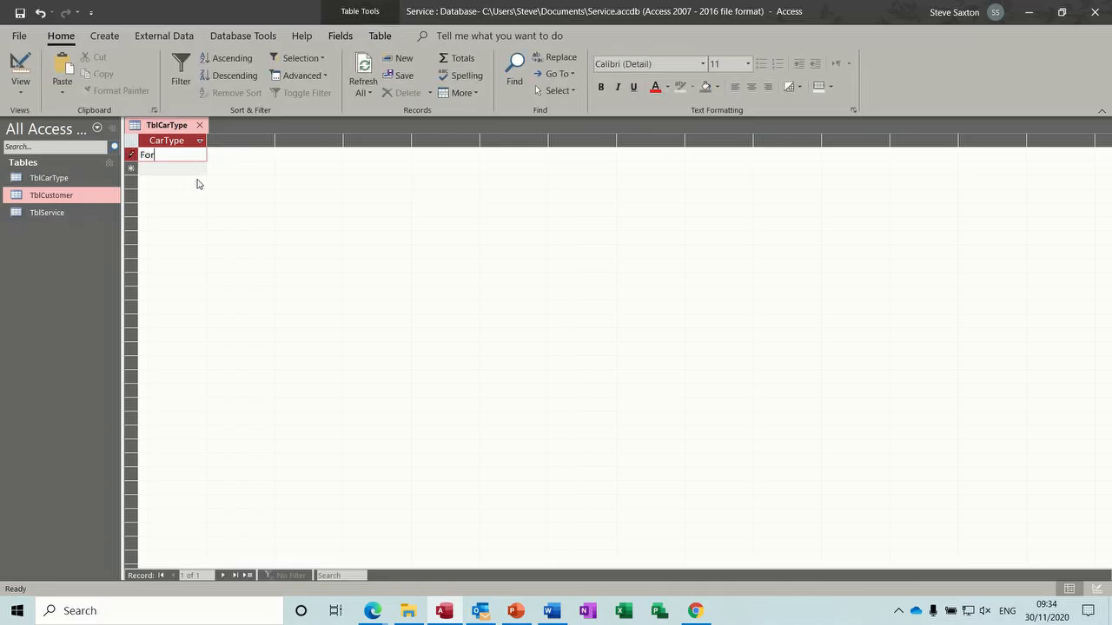
type("d Escort")
key("Return")
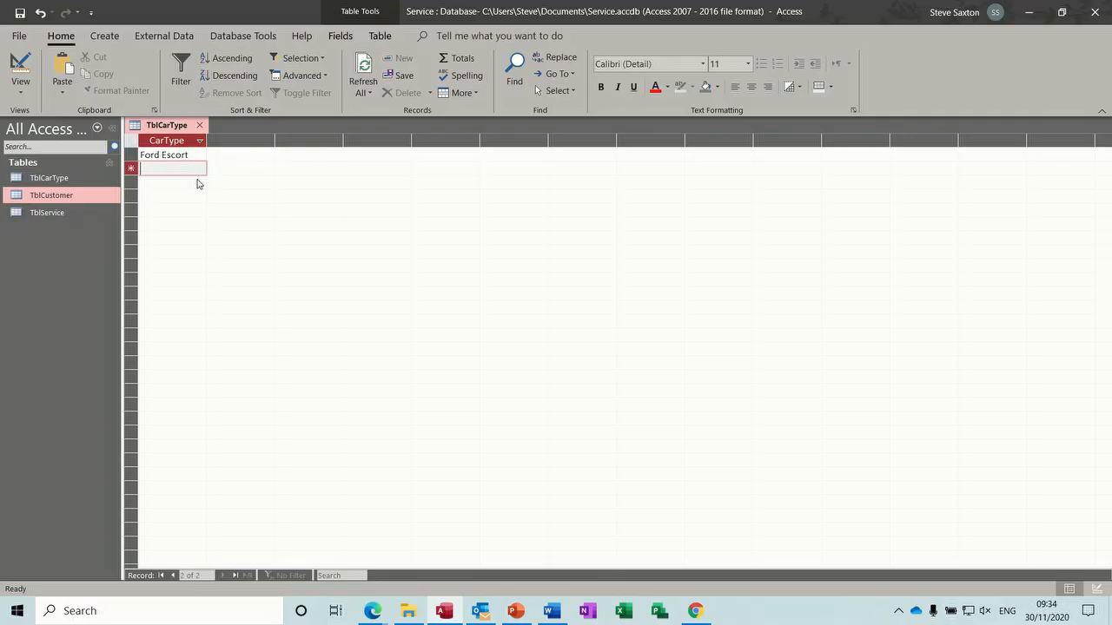
type("BMW 3")
left_click(198, 180)
type("BM")
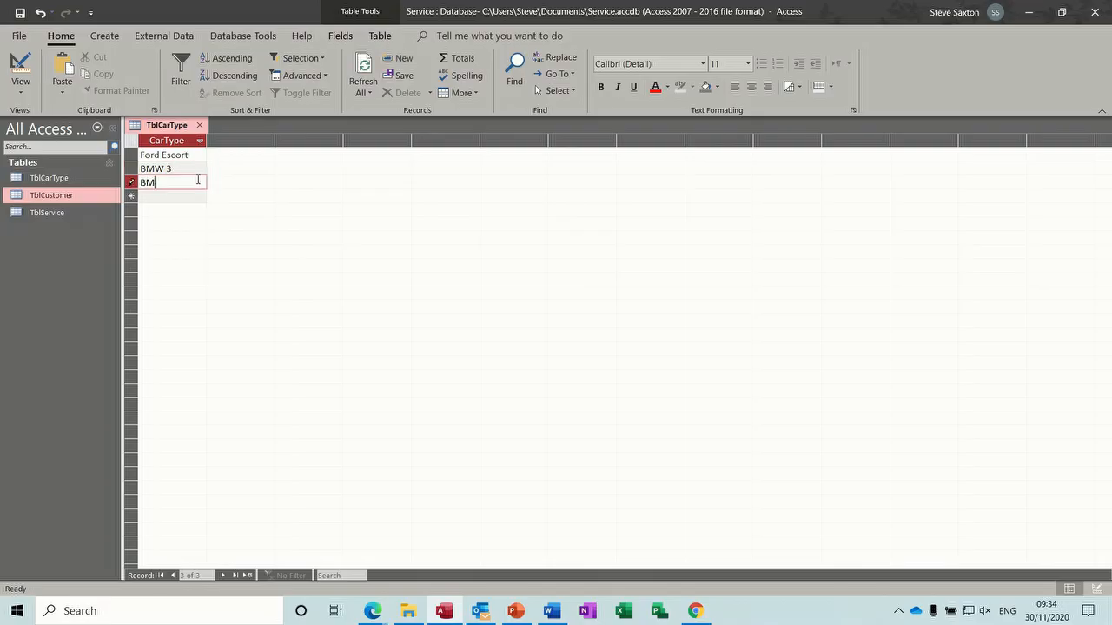
type("MW5")
key("Return")
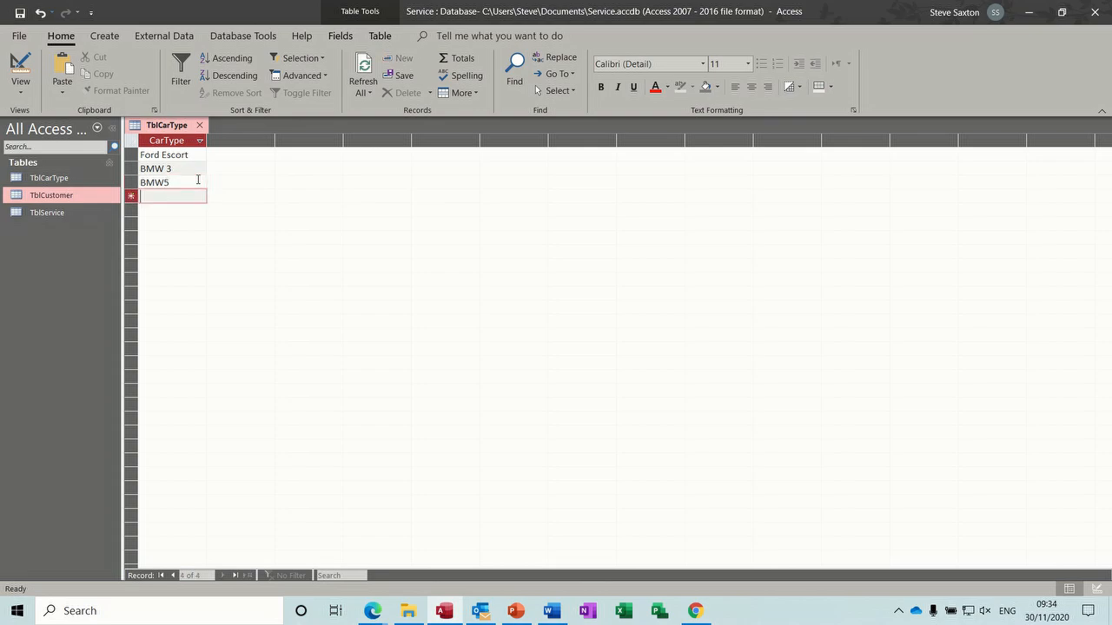
type("Fiat")
key("Return")
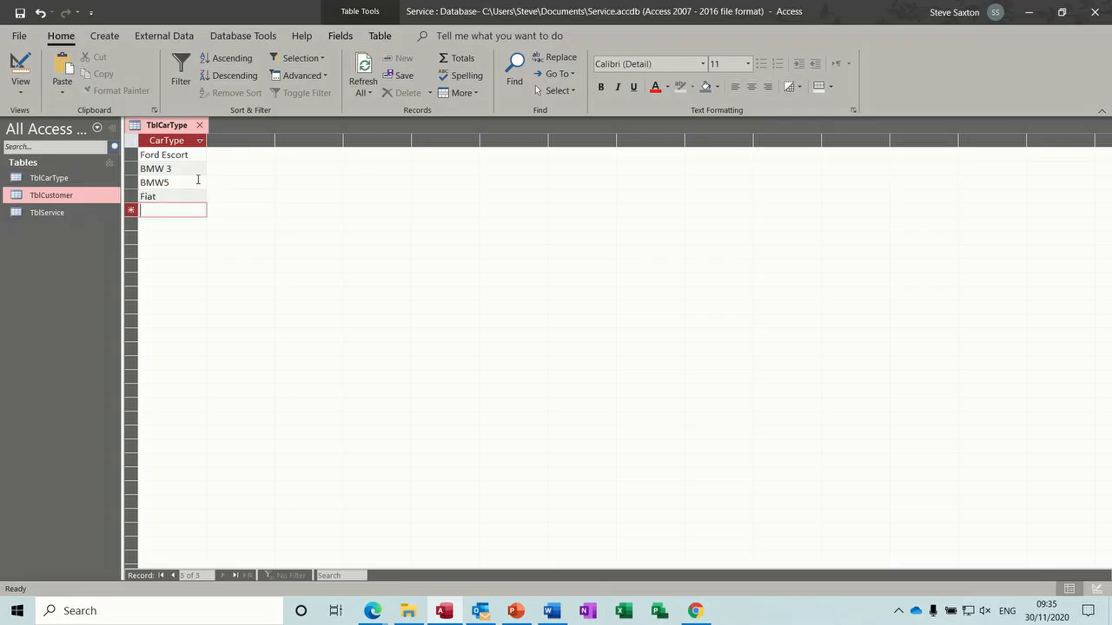
type("Mazda")
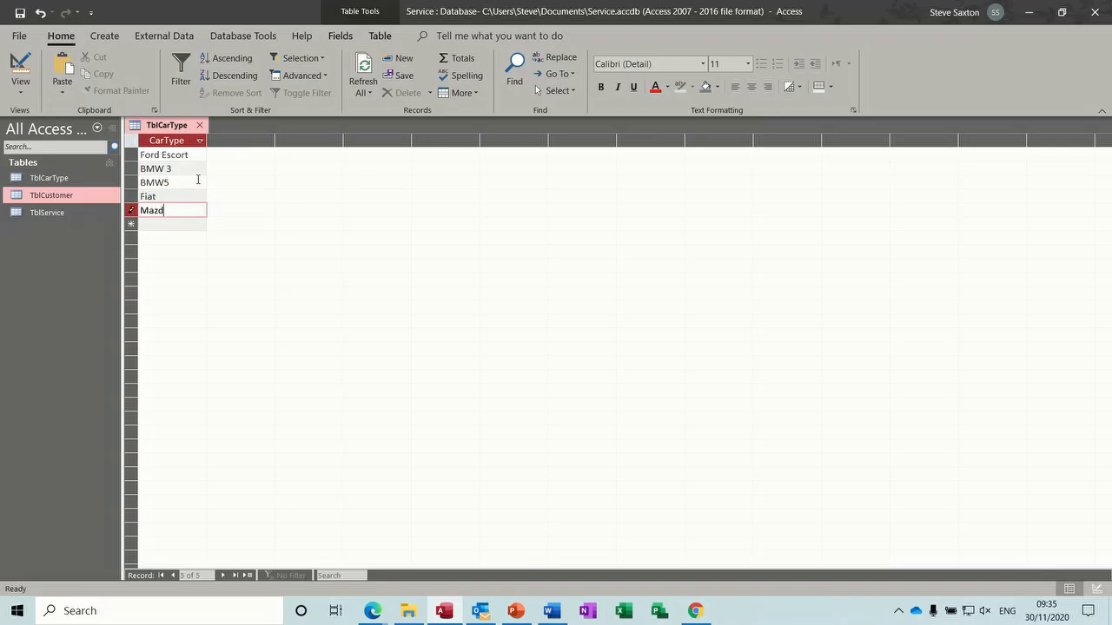
left_click(200, 125)
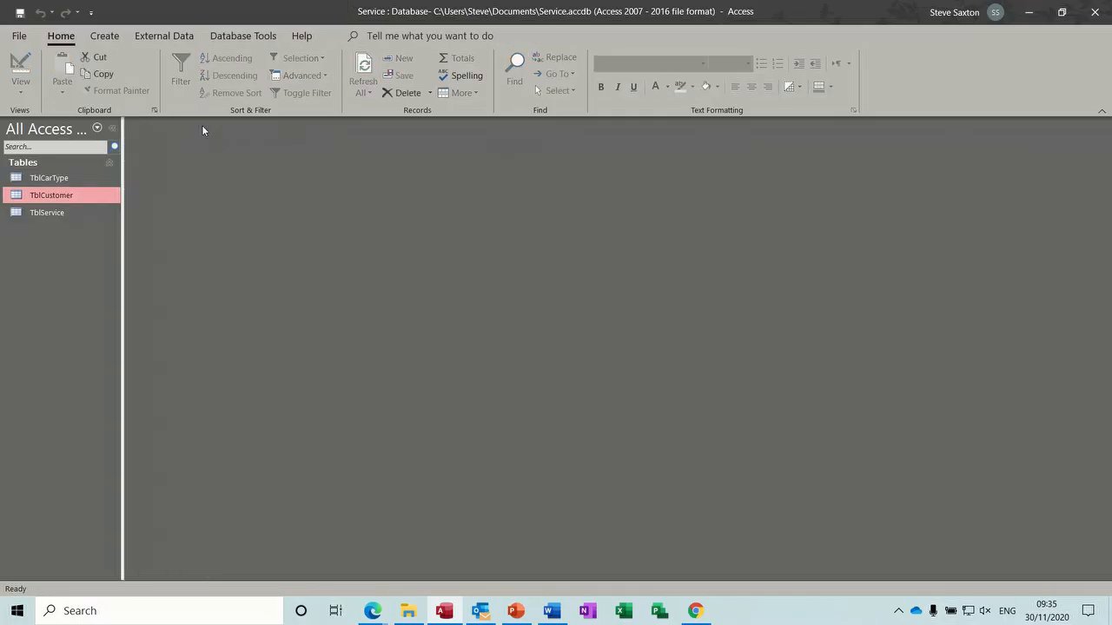
Step: Open TblService in Design view and set the CarType field's lookup display control to Combo Box
right_click(68, 213)
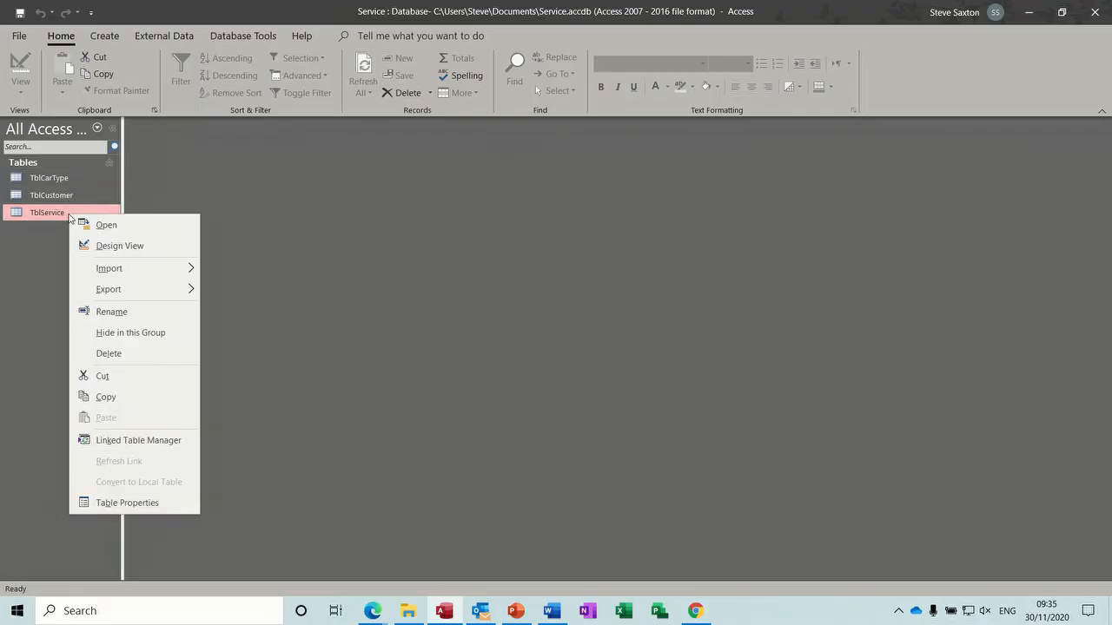
left_click(87, 246)
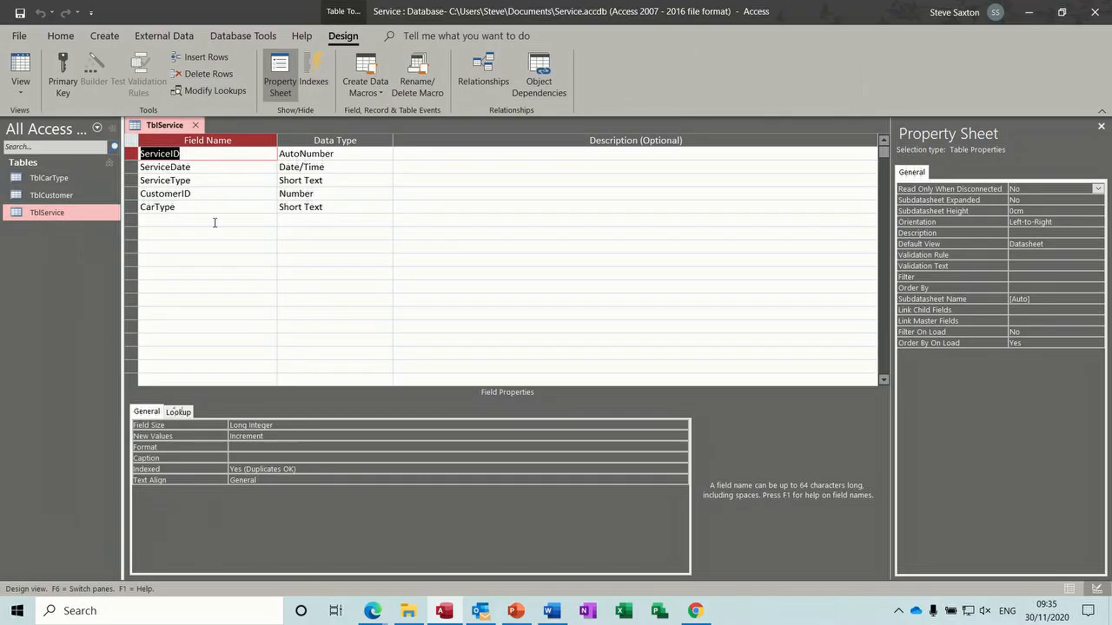
left_click(189, 208)
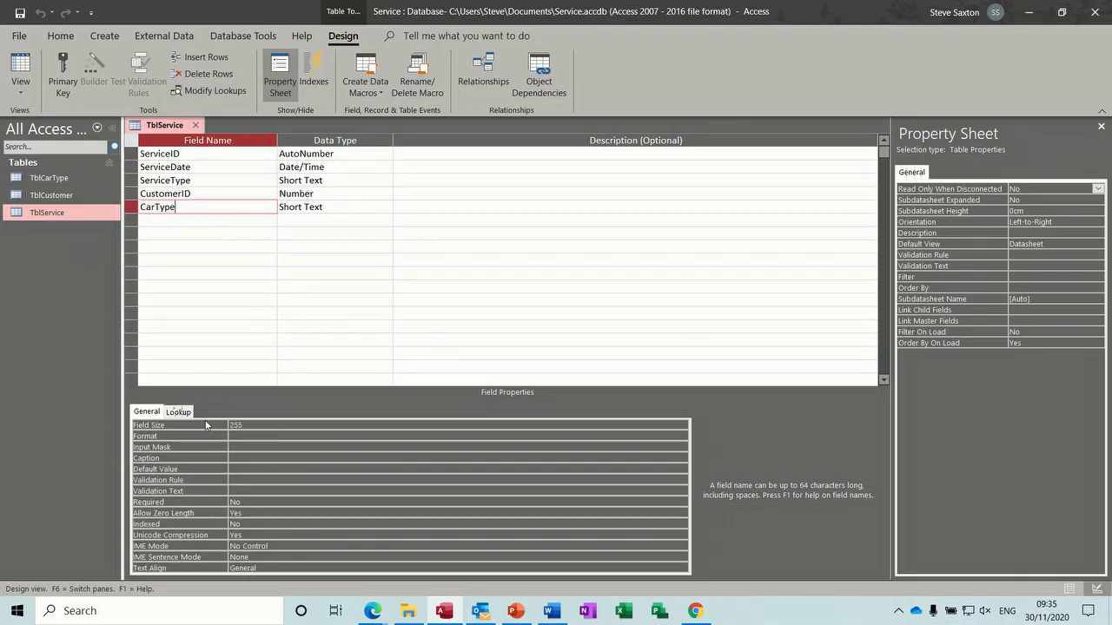
left_click(179, 413)
left_click(289, 425)
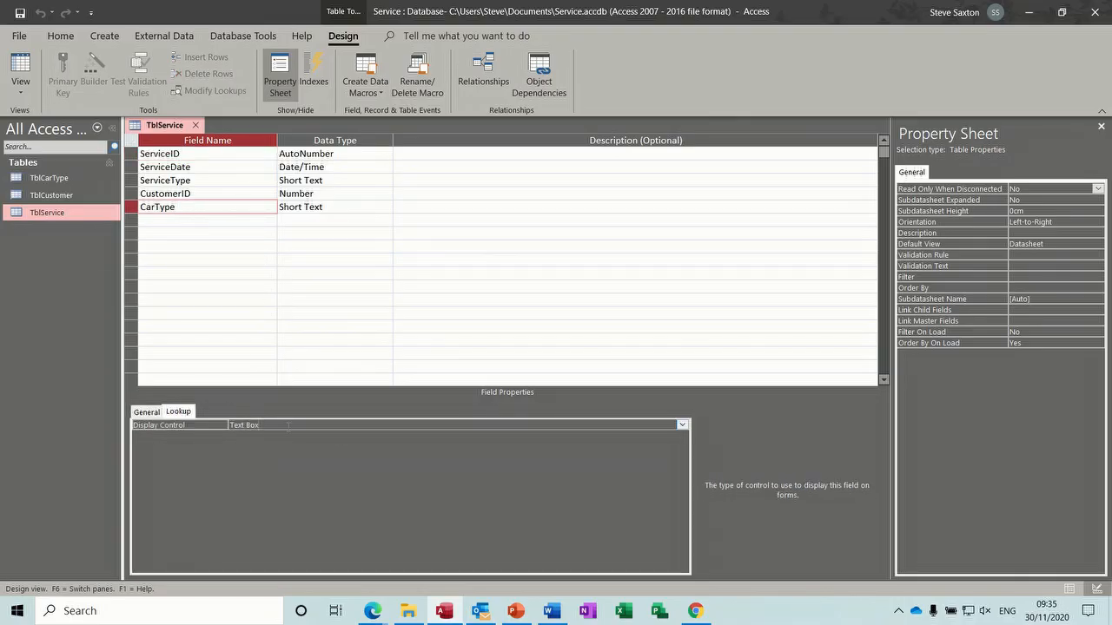
left_click(681, 426)
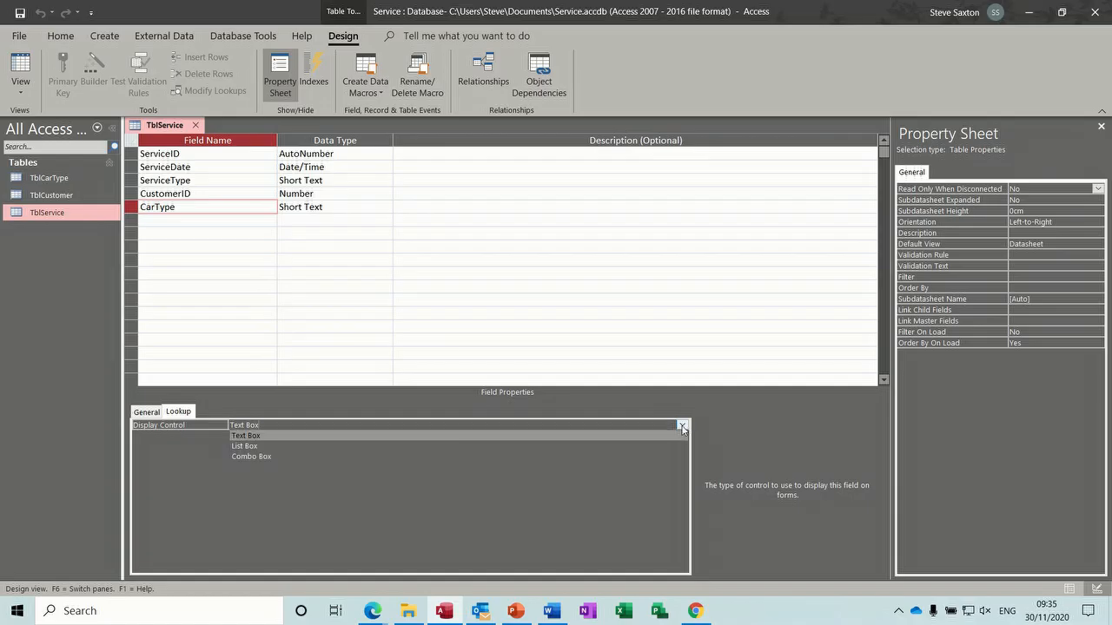
left_click(453, 460)
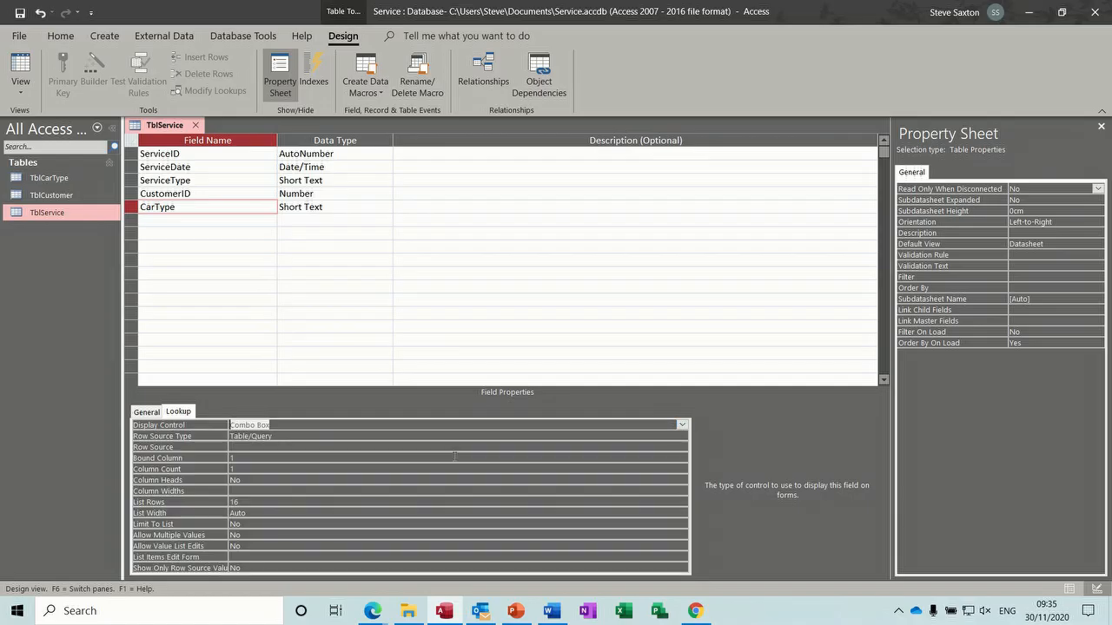
Step: Set the row source of the CarType lookup to TblCarType
left_click(284, 447)
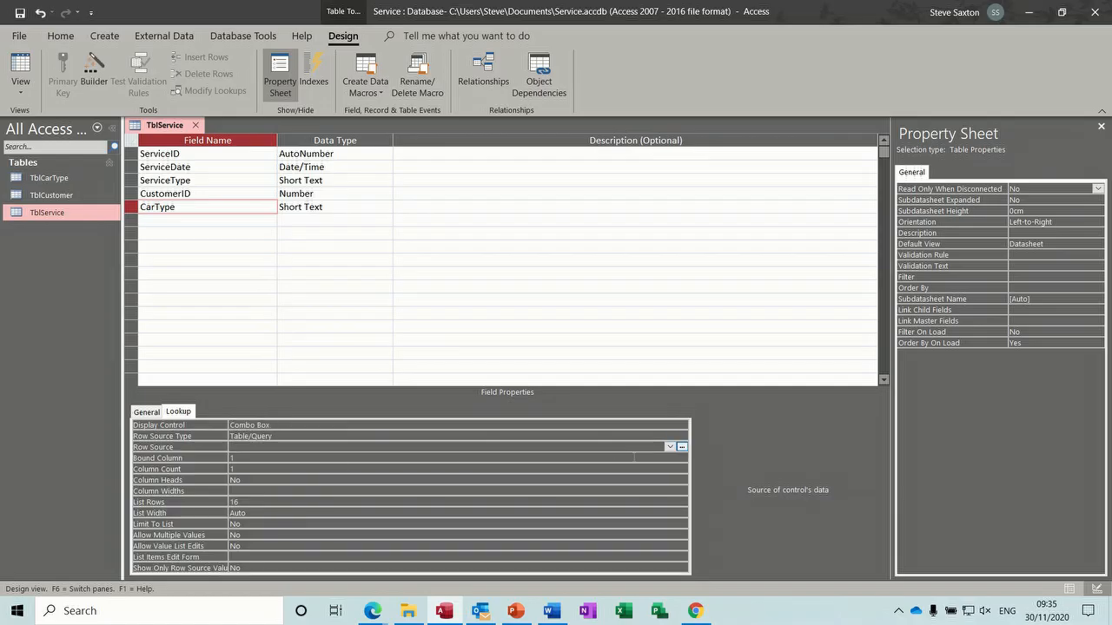
left_click(669, 446)
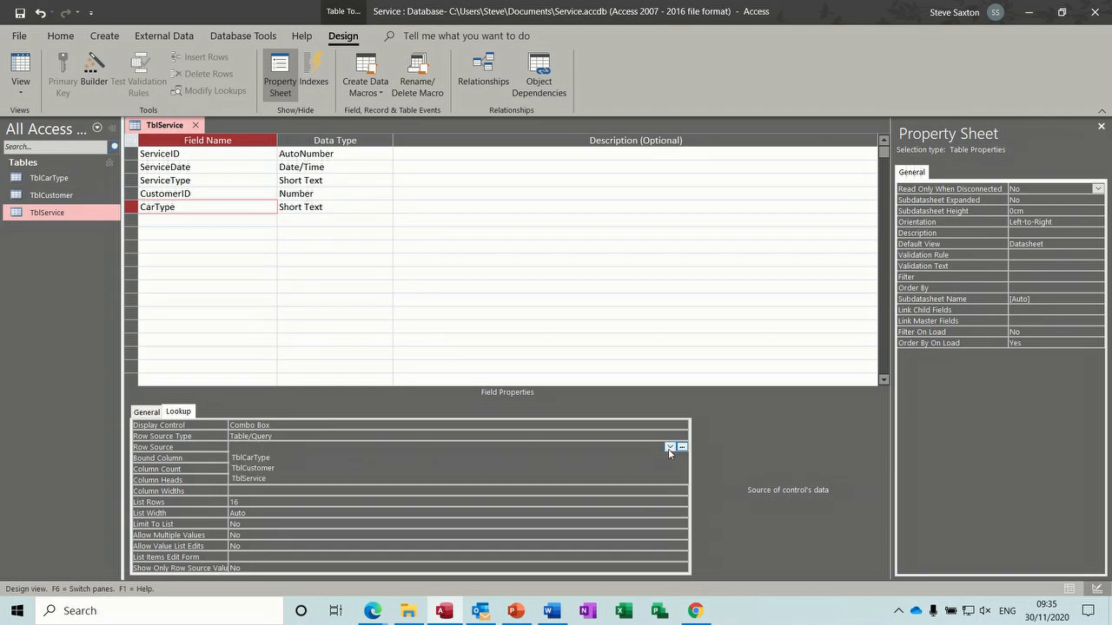
left_click(421, 458)
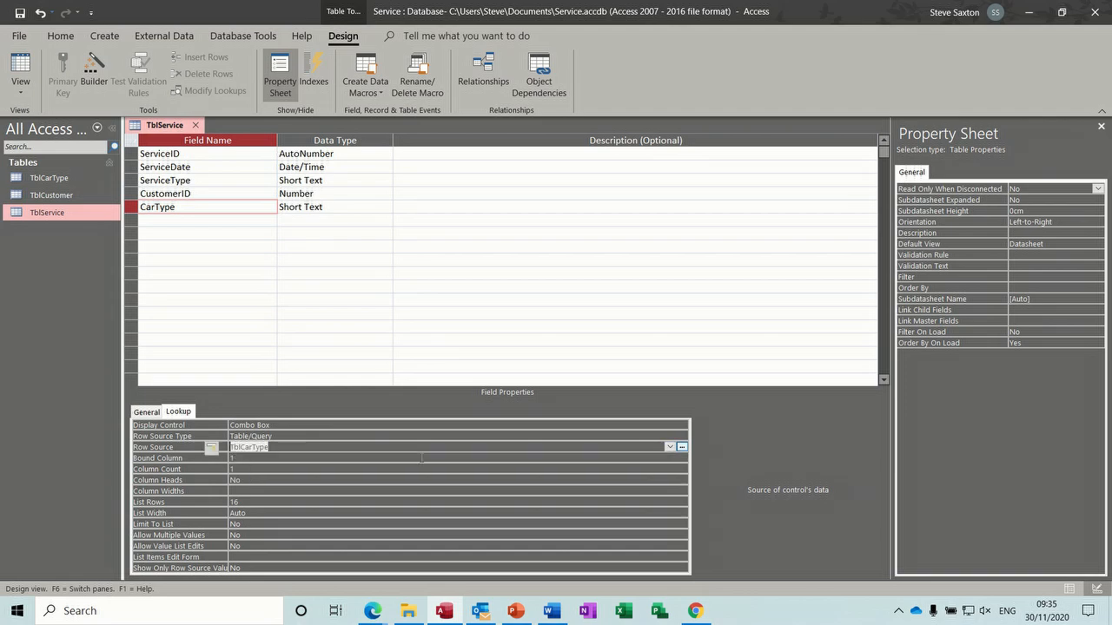
Step: Rename the TblCarType table as TblCarTypeLU
left_click(78, 177)
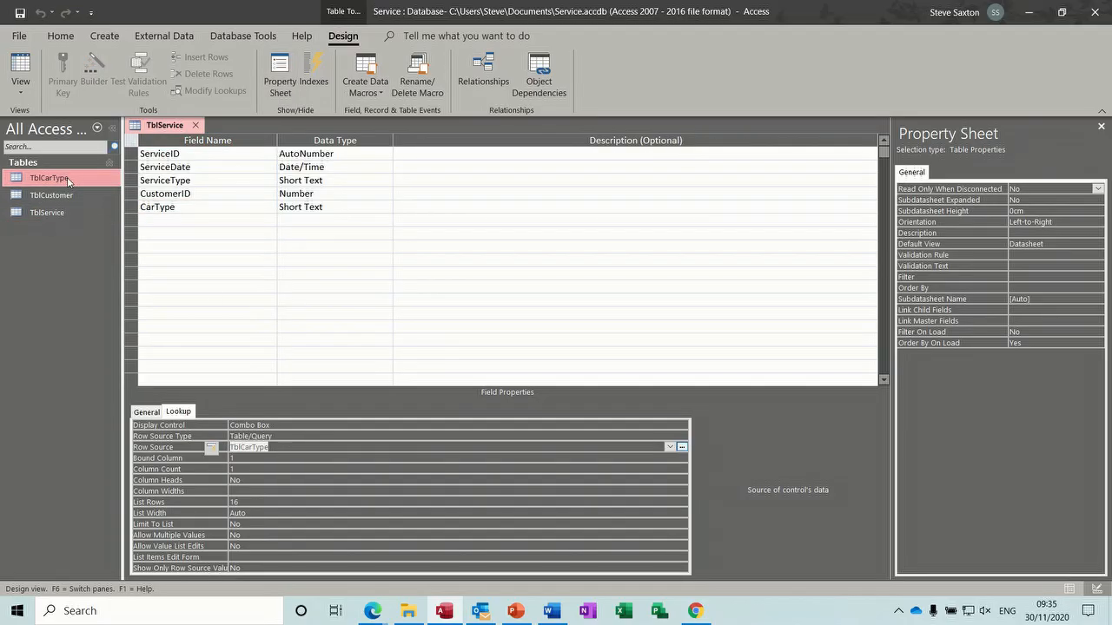
right_click(66, 177)
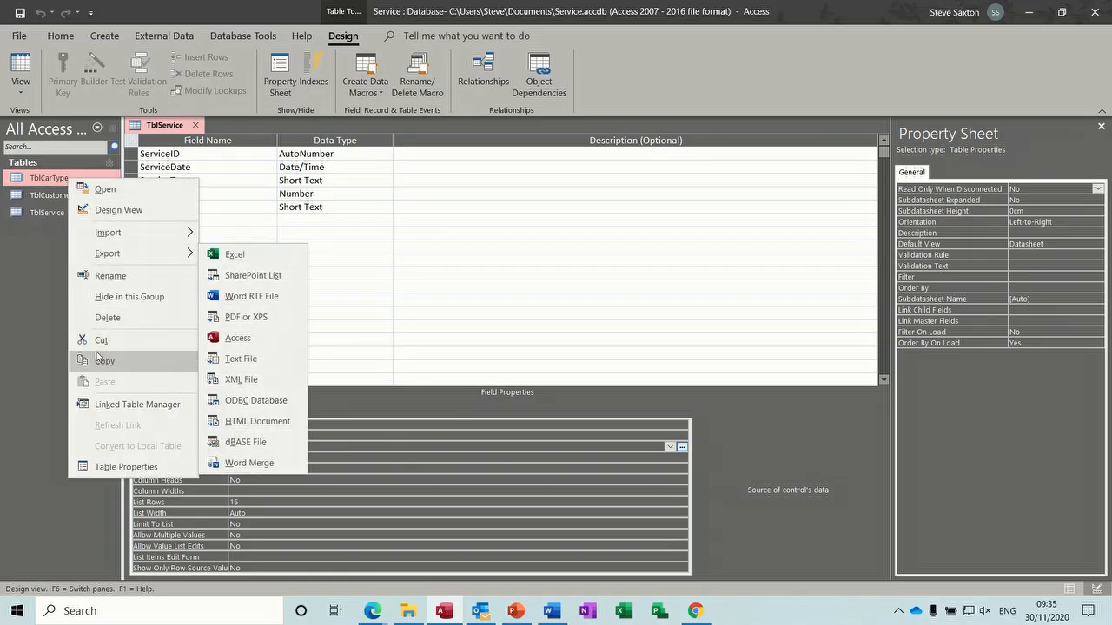
left_click(108, 276)
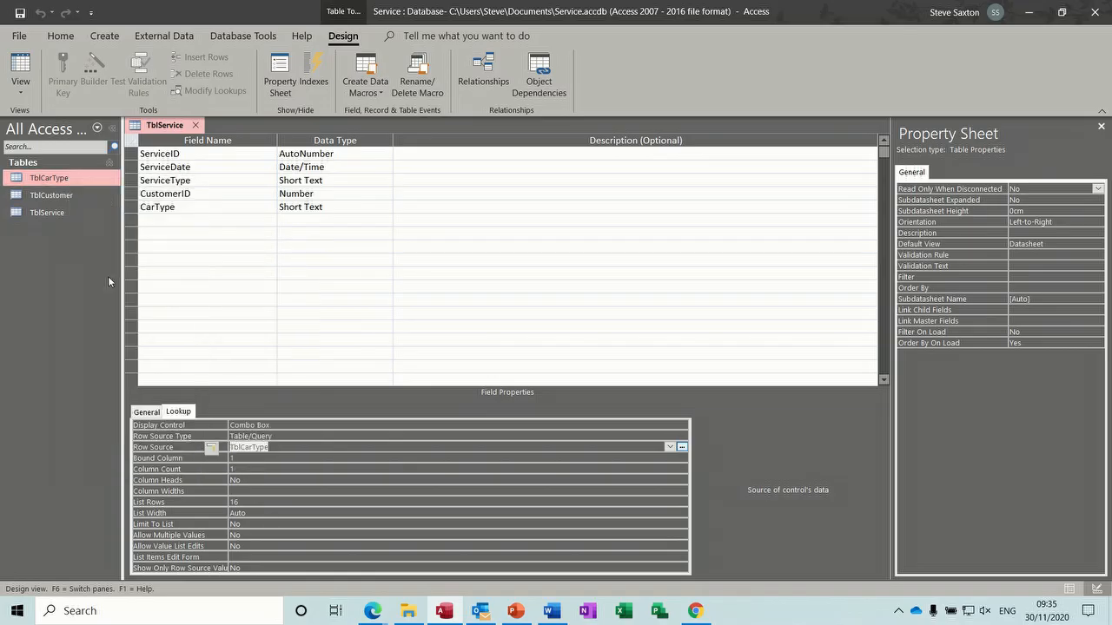
left_click(88, 179)
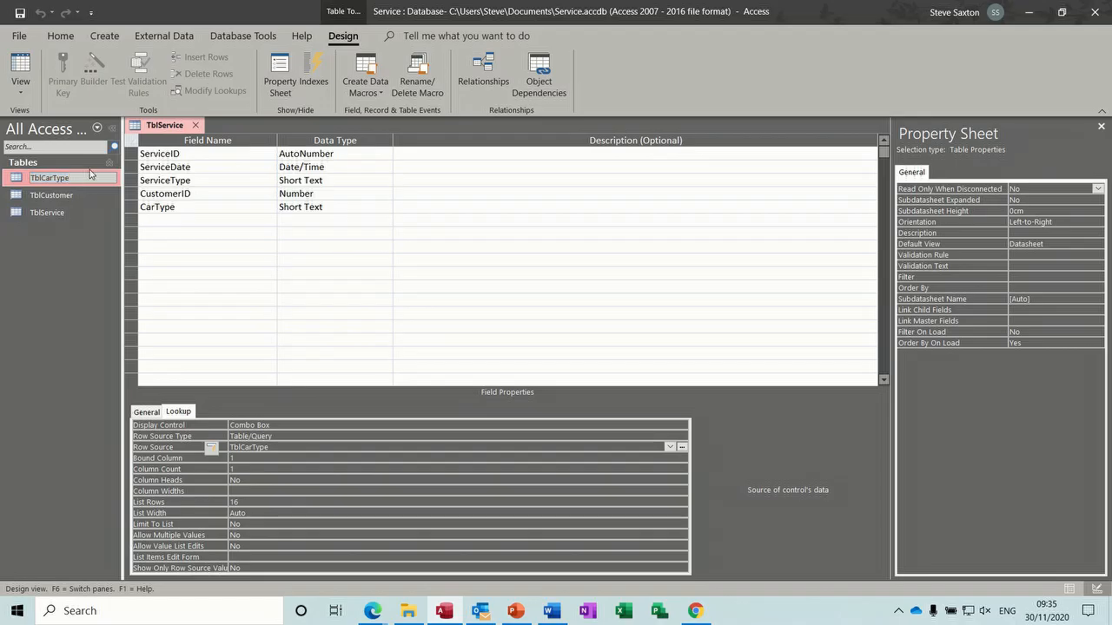
type("LU")
key("Return")
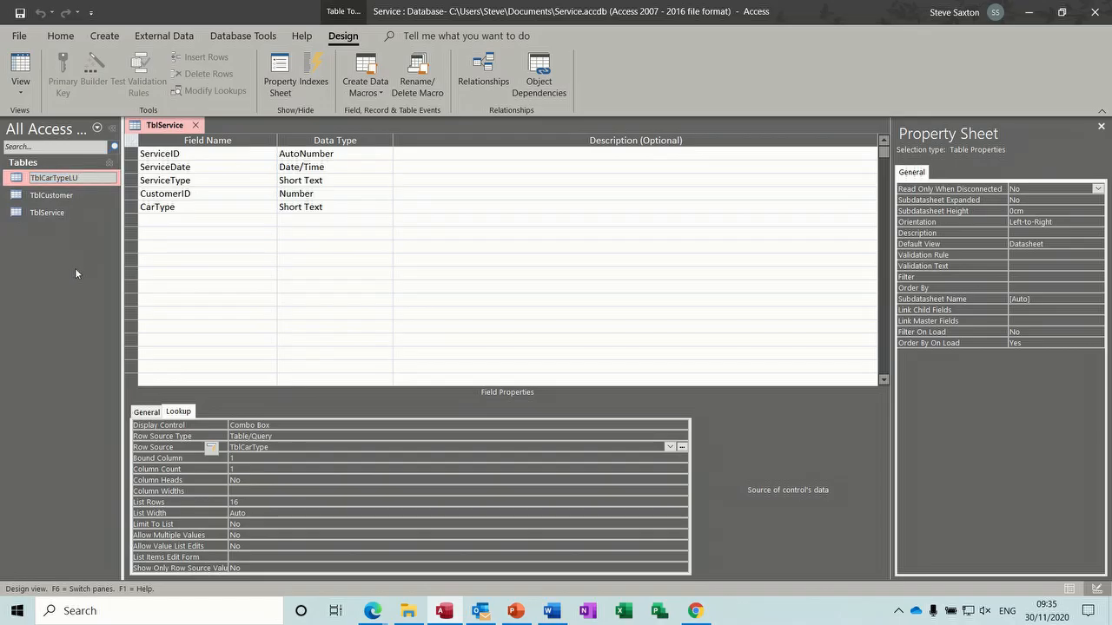
Step: Set the row source of the CarType lookup to TblCarTypeLU and save the TblService design
left_click(288, 458)
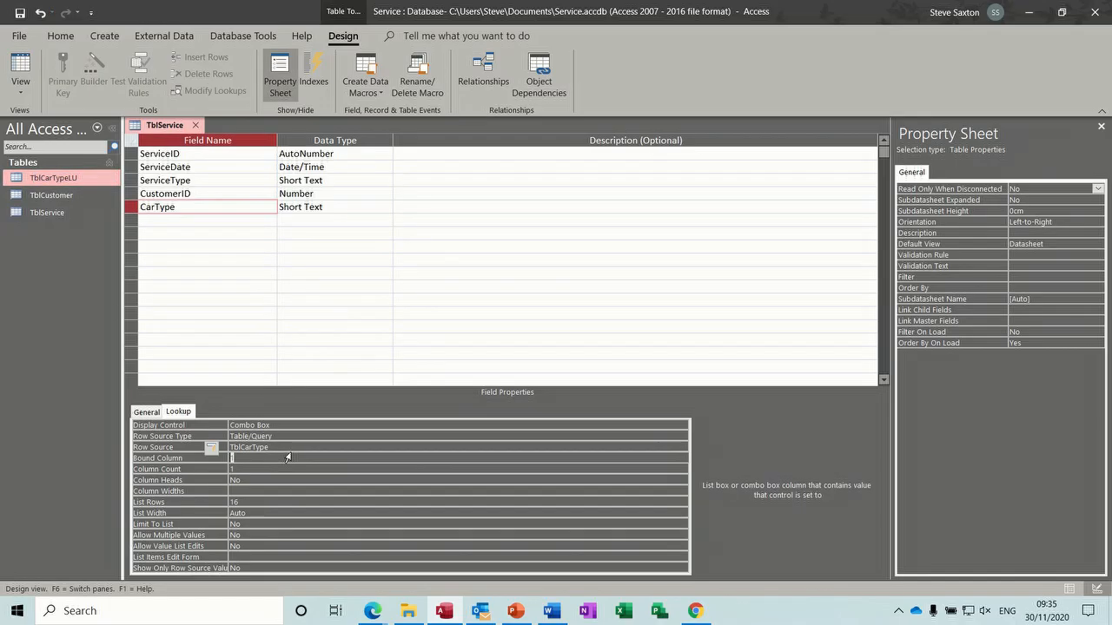
left_click(296, 448)
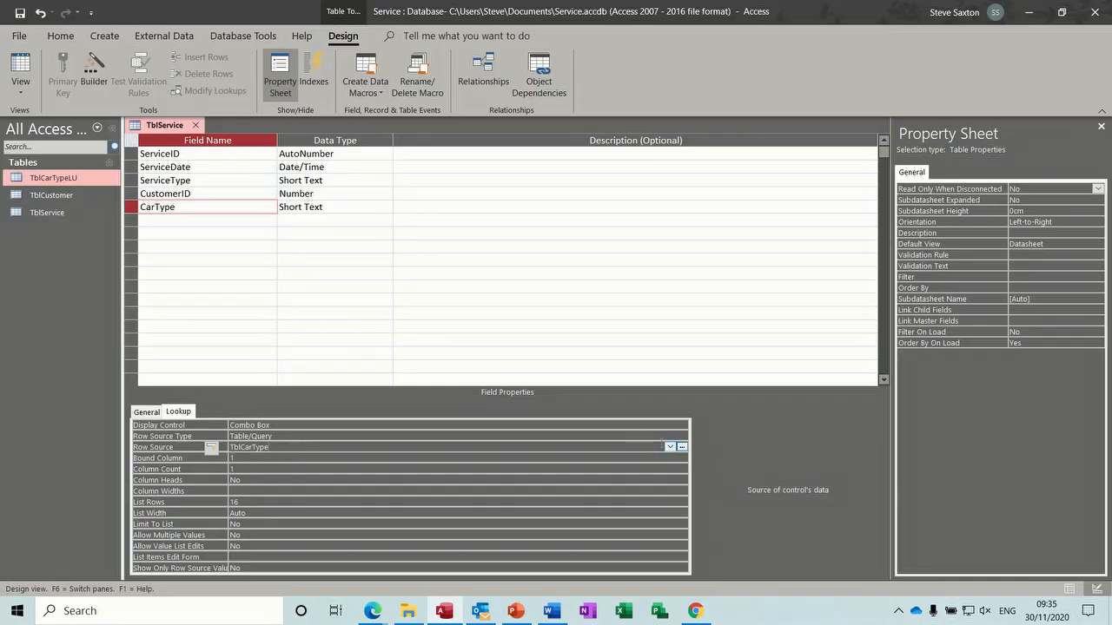
left_click(669, 446)
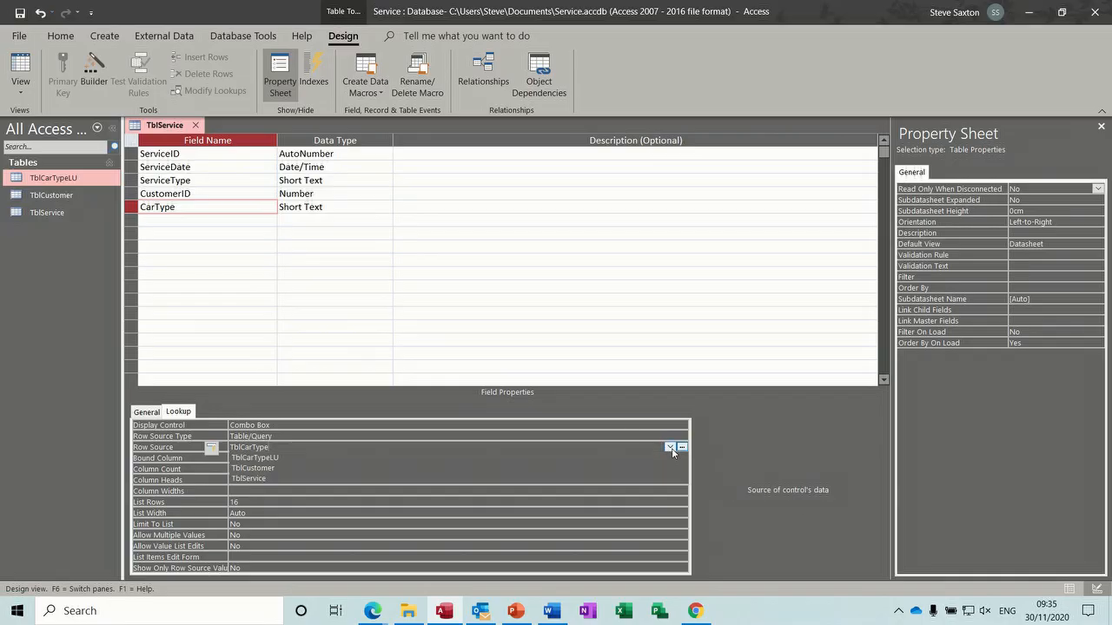
left_click(411, 458)
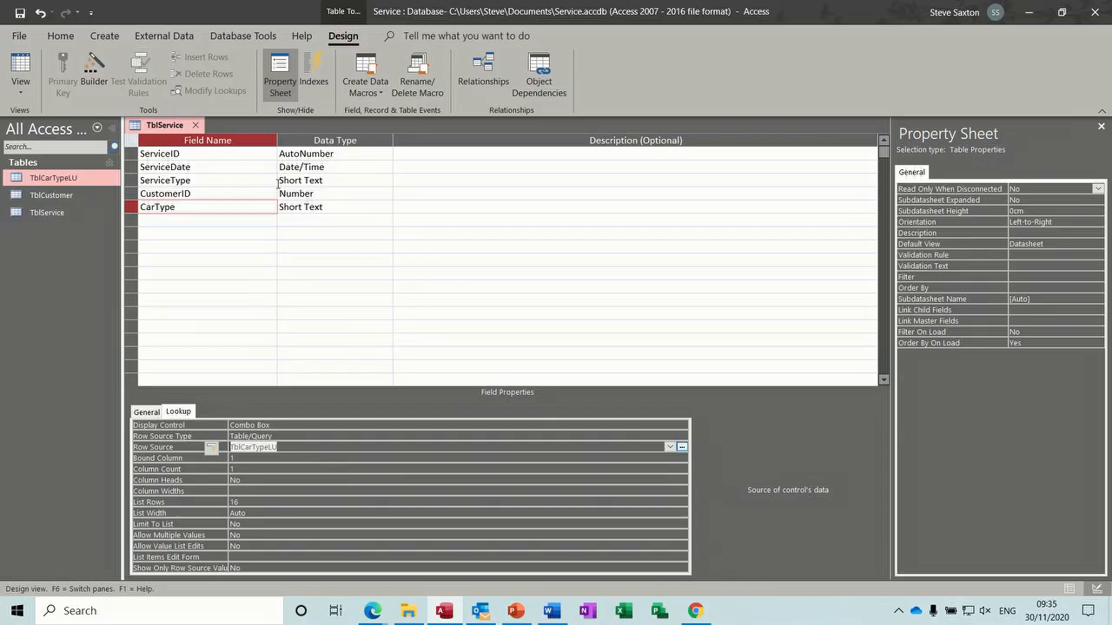
left_click(21, 15)
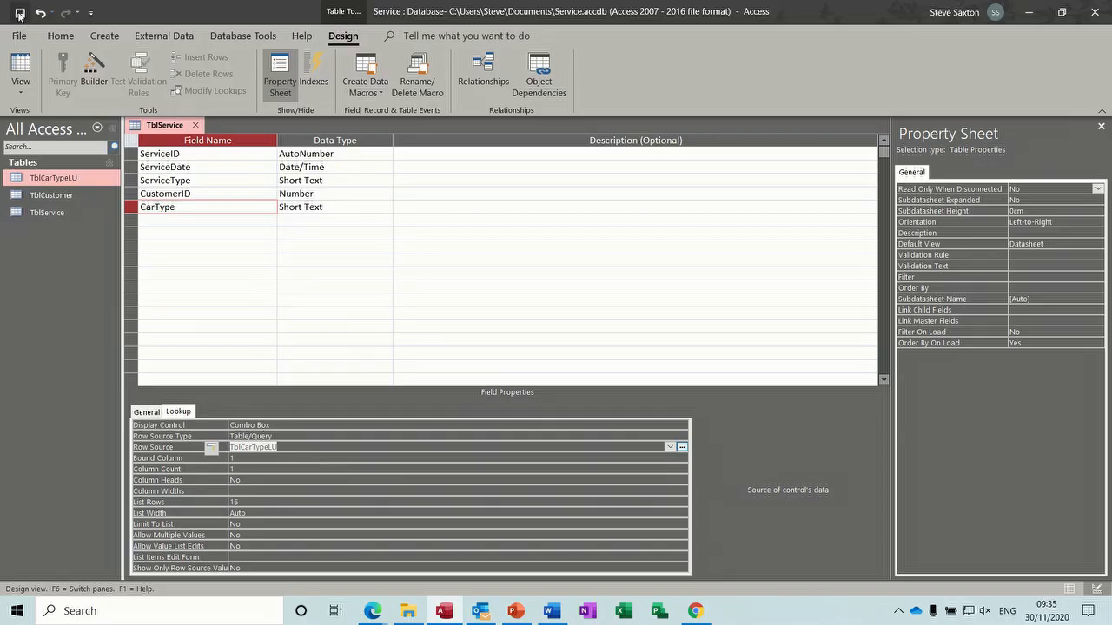
Step: Check the CarType lookup list of TblService in Datasheet view and return to the table design
left_click(20, 69)
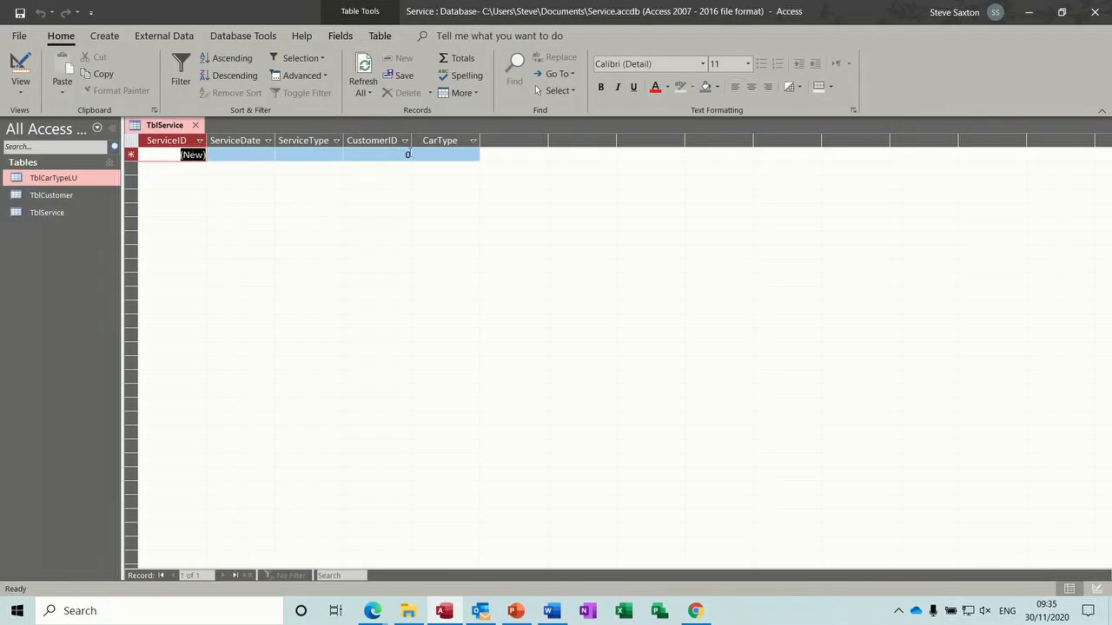
left_click(463, 154)
left_click(473, 155)
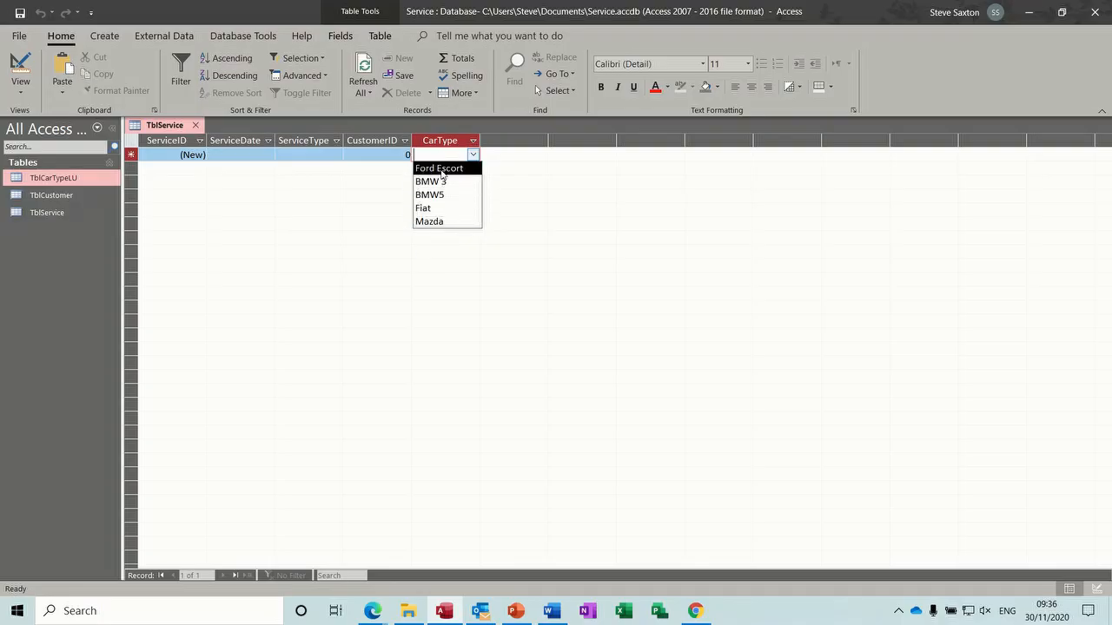
left_click(474, 155)
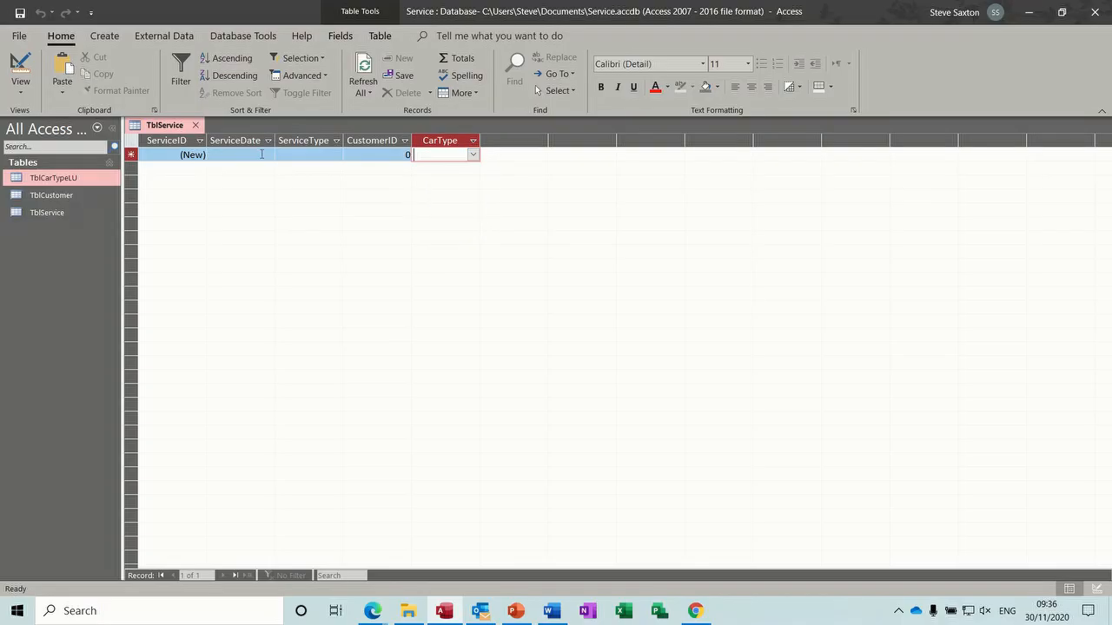
left_click(17, 73)
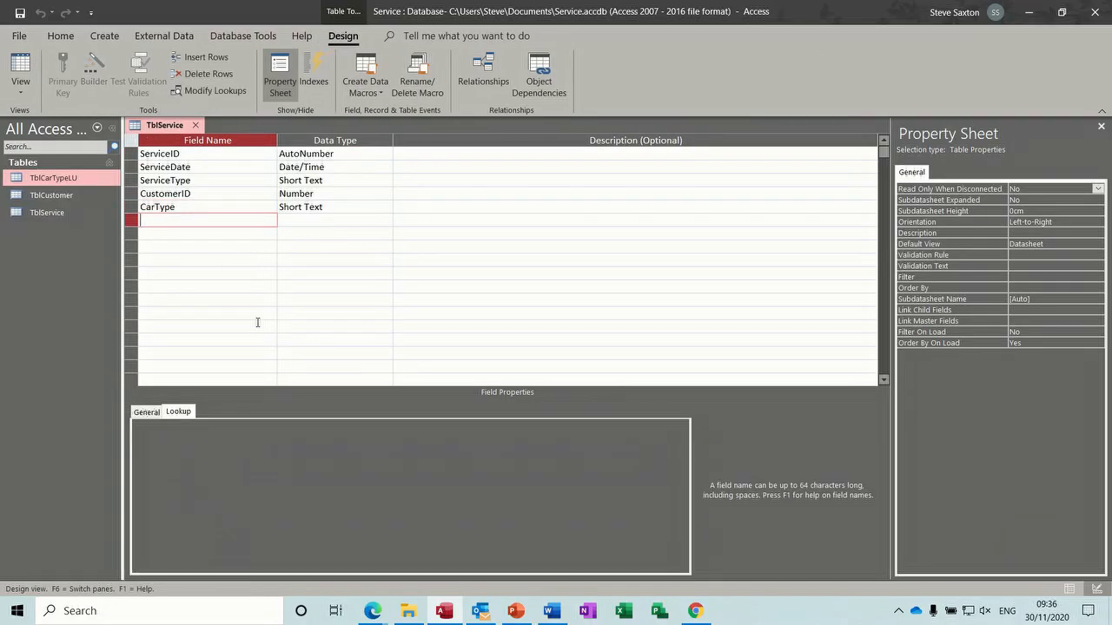
Step: Add a PriceOfService field as Currency and a Vatable field as Yes/No to the TblService design
type("PriceOfService")
key("Tab")
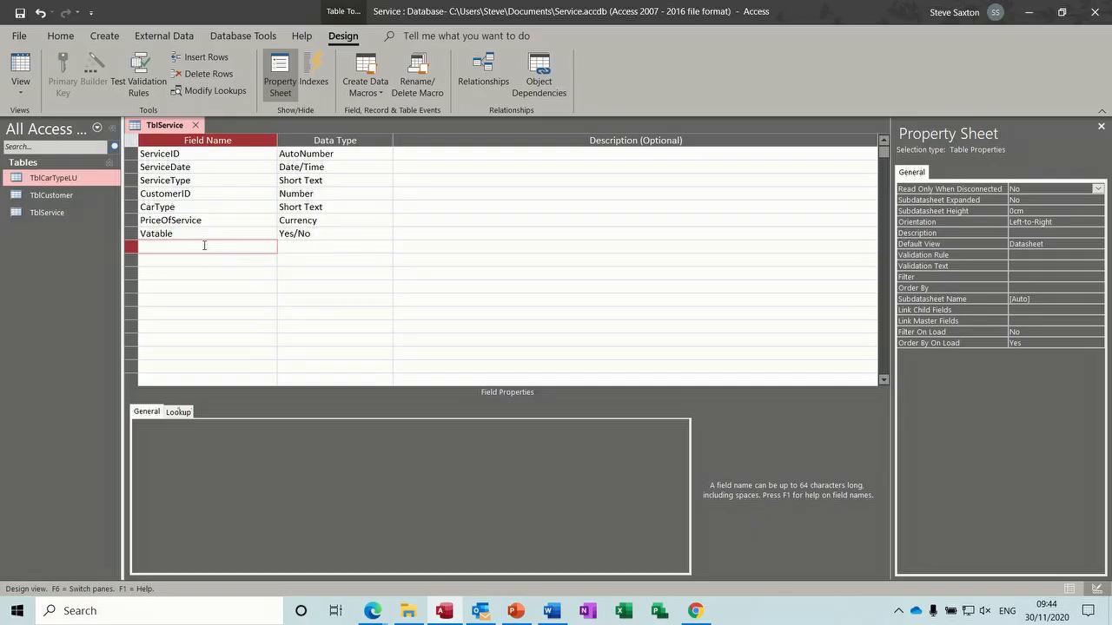
Step: Add an AmountToPay field with the Calculated data type below Vatable
type("AmountToPay")
key("Tab")
type("ca")
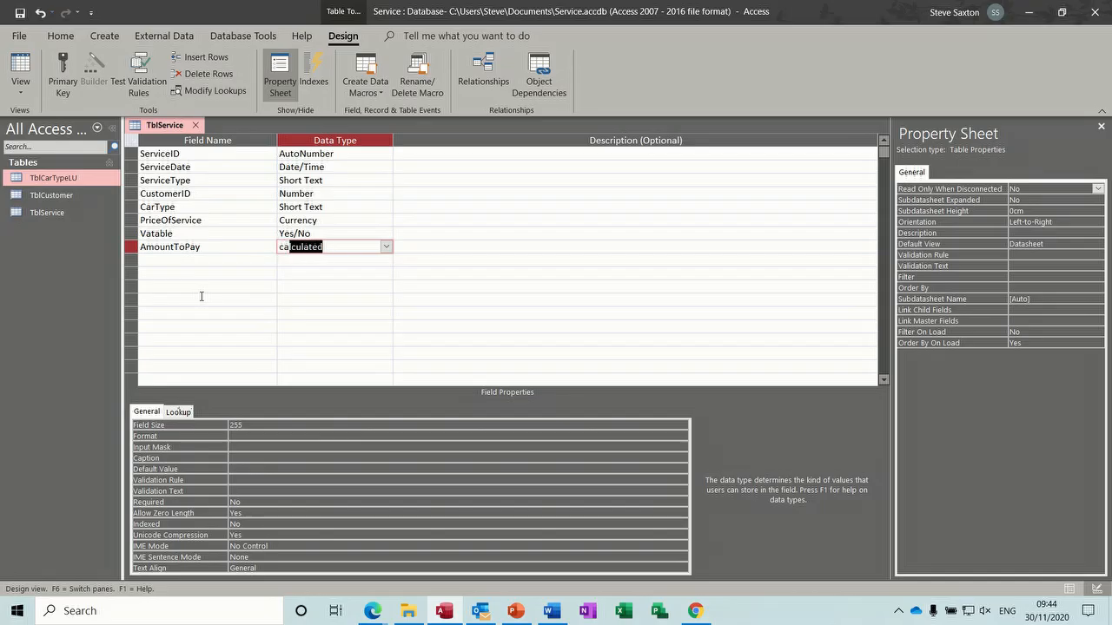
left_click(229, 251)
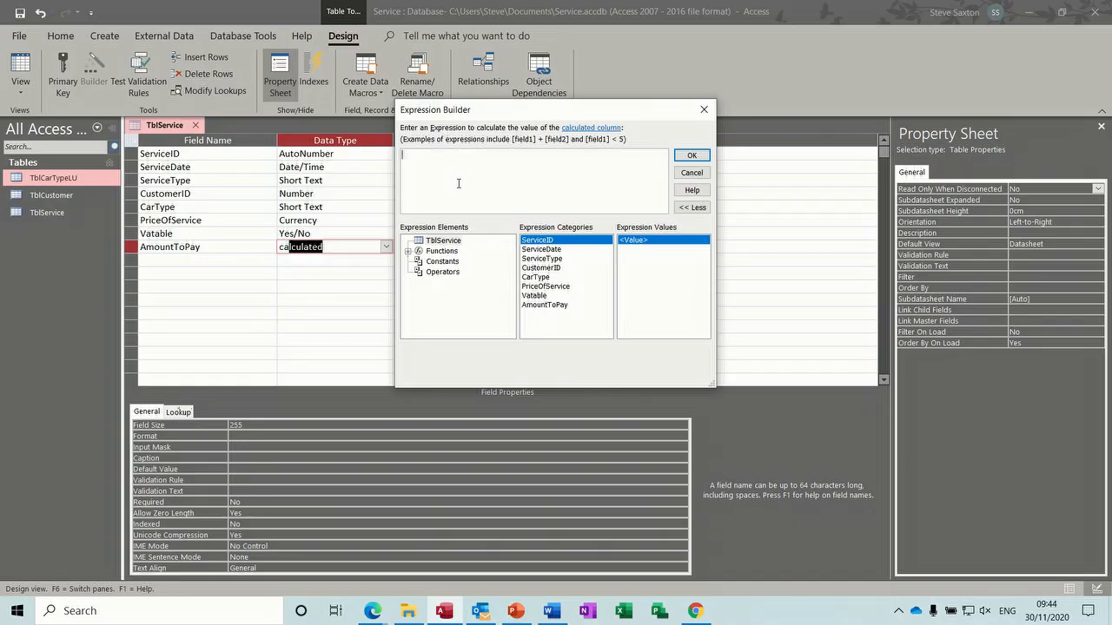
Step: Enter the condition and true part of the AmountToPay expression as iif([vatable]=yes,[priceofservice]*1.2, in the Expression Builder
type("iif")
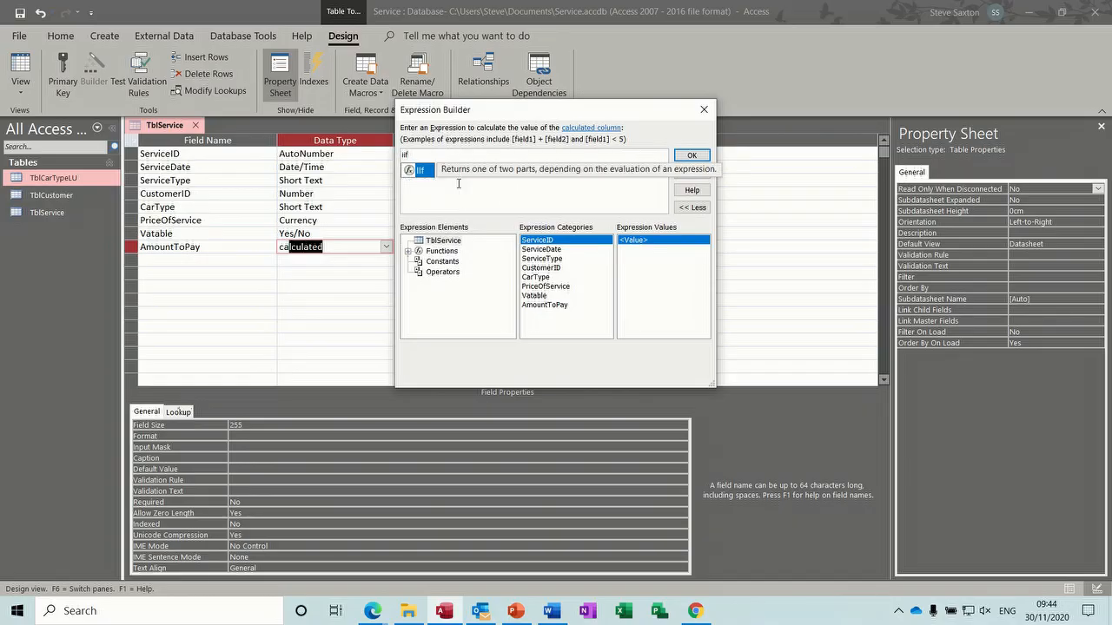
type("(")
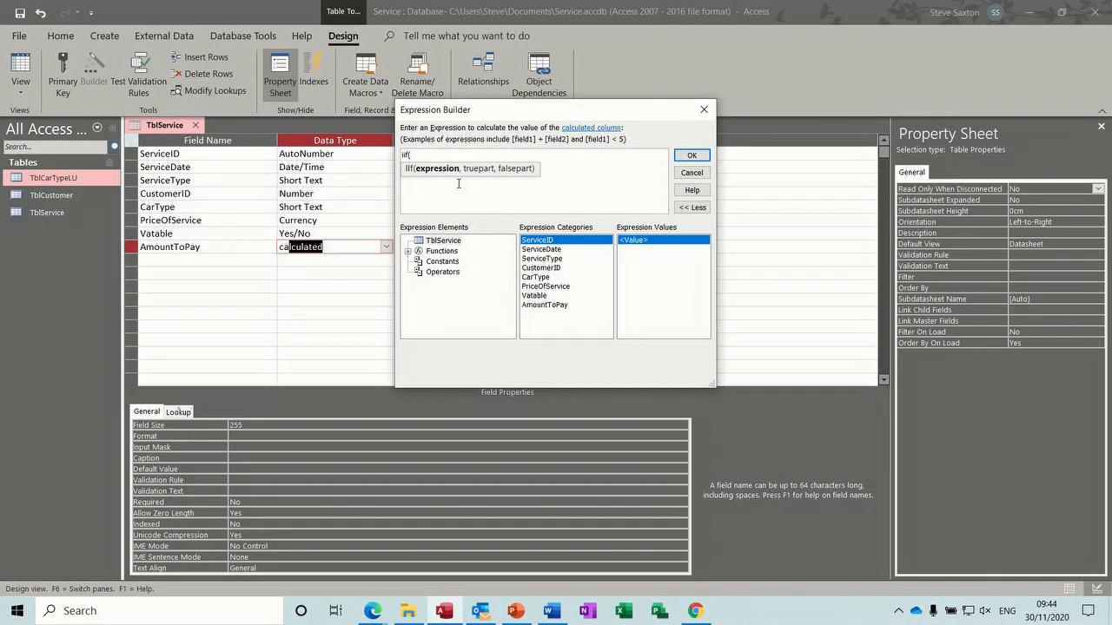
type("[vatable]=yes,[price")
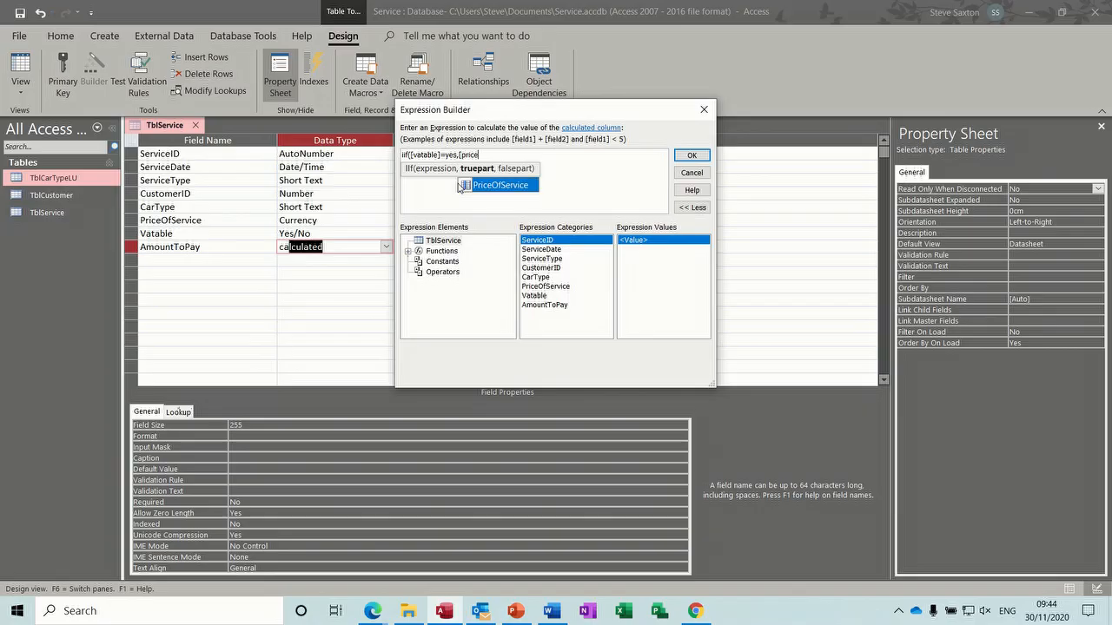
type("topay")
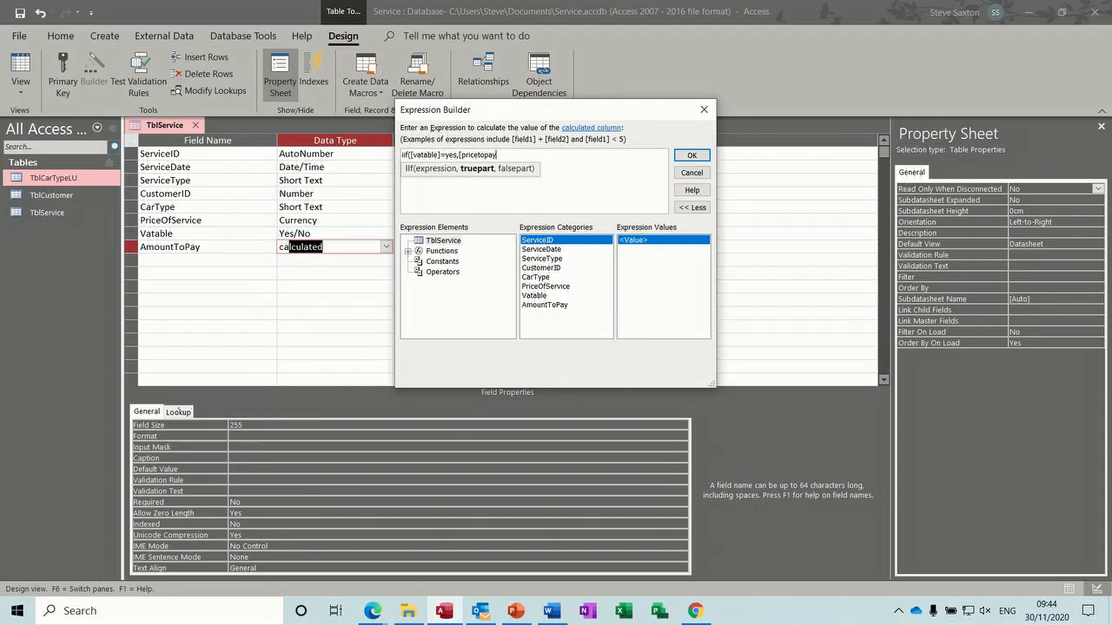
key("BackSpace")
key("BackSpace")
key("BackSpace")
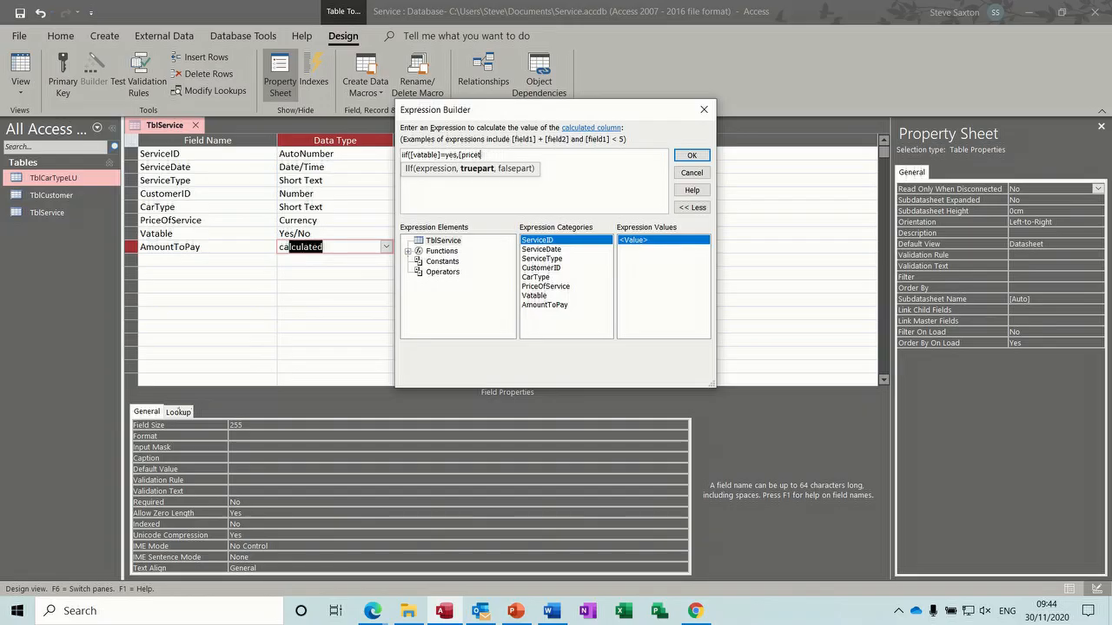
key("BackSpace")
type("ofservice")
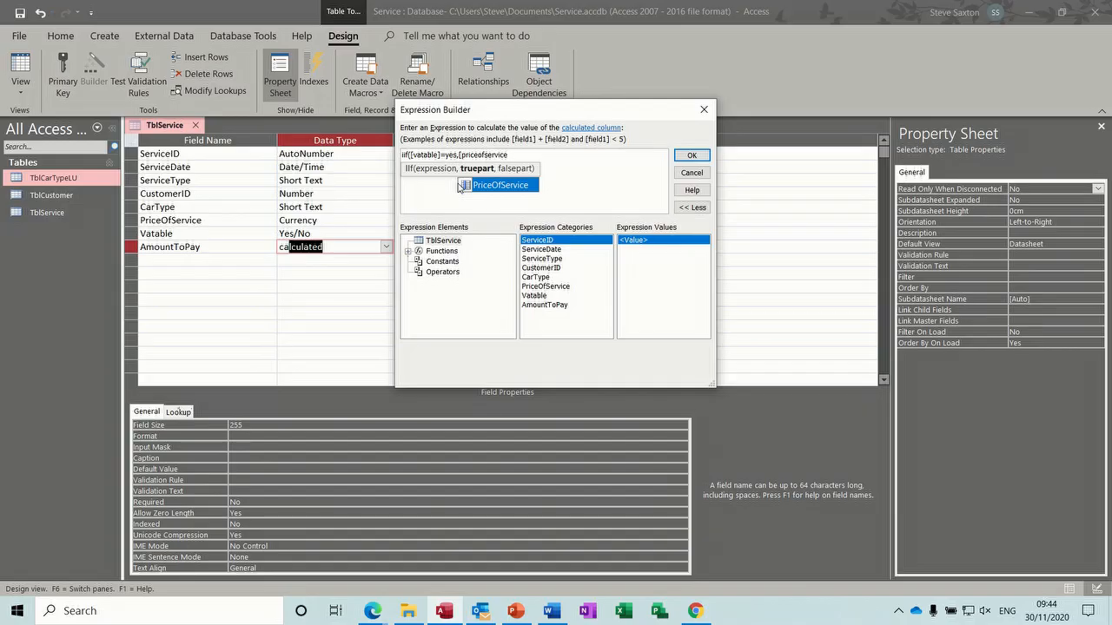
type("]*1.")
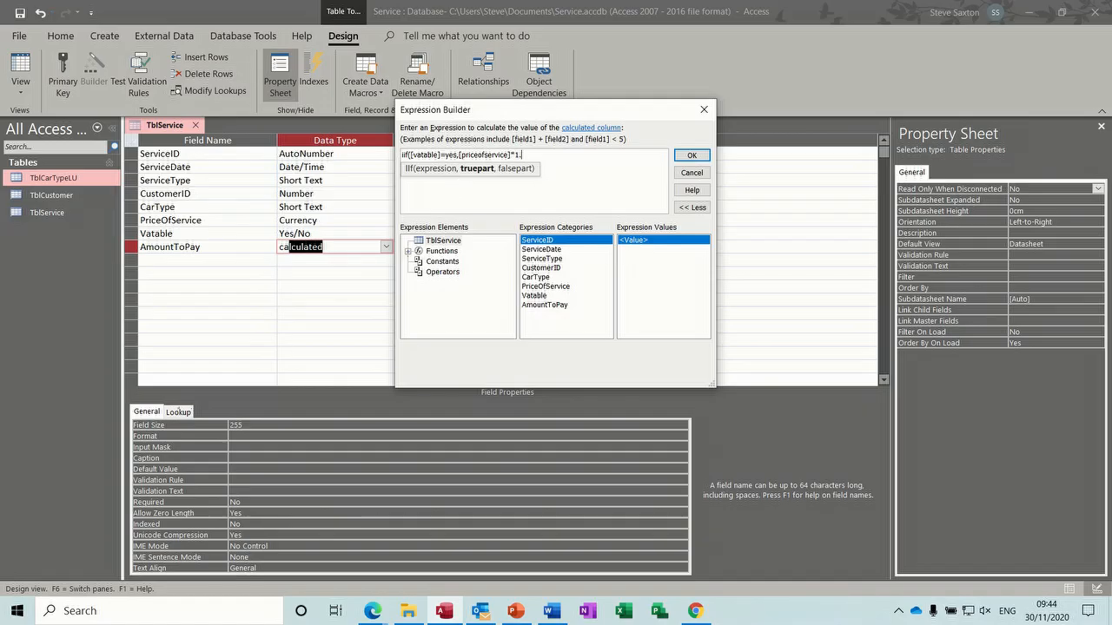
type("2,")
Step: Complete the AmountToPay expression with [priceofservice] as its false part and accept it
type("[")
type("priceo")
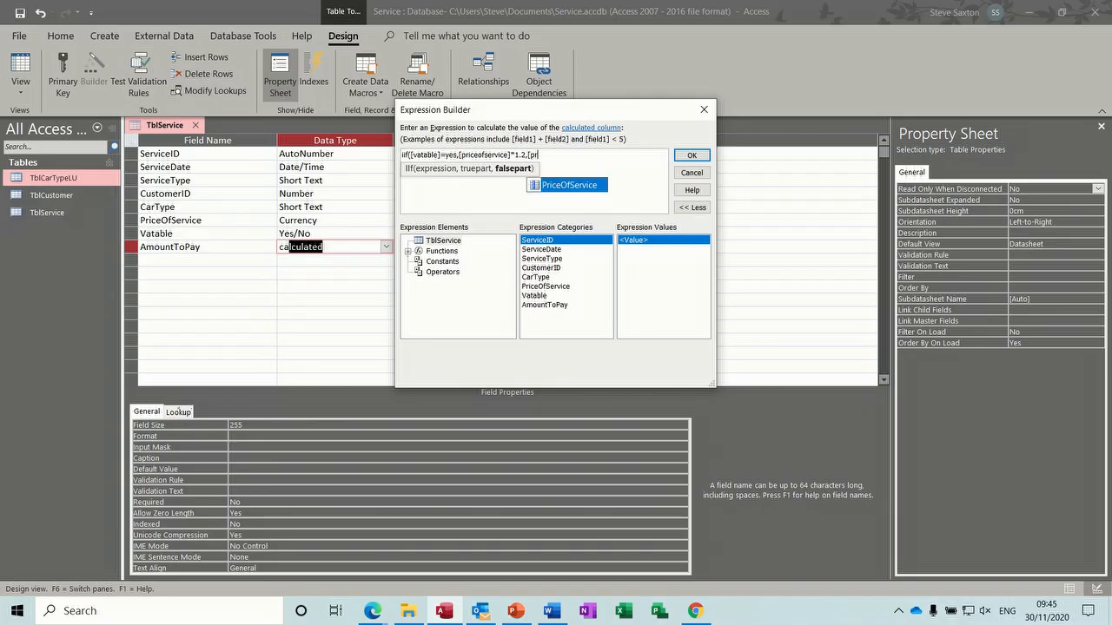
type("fservice]")
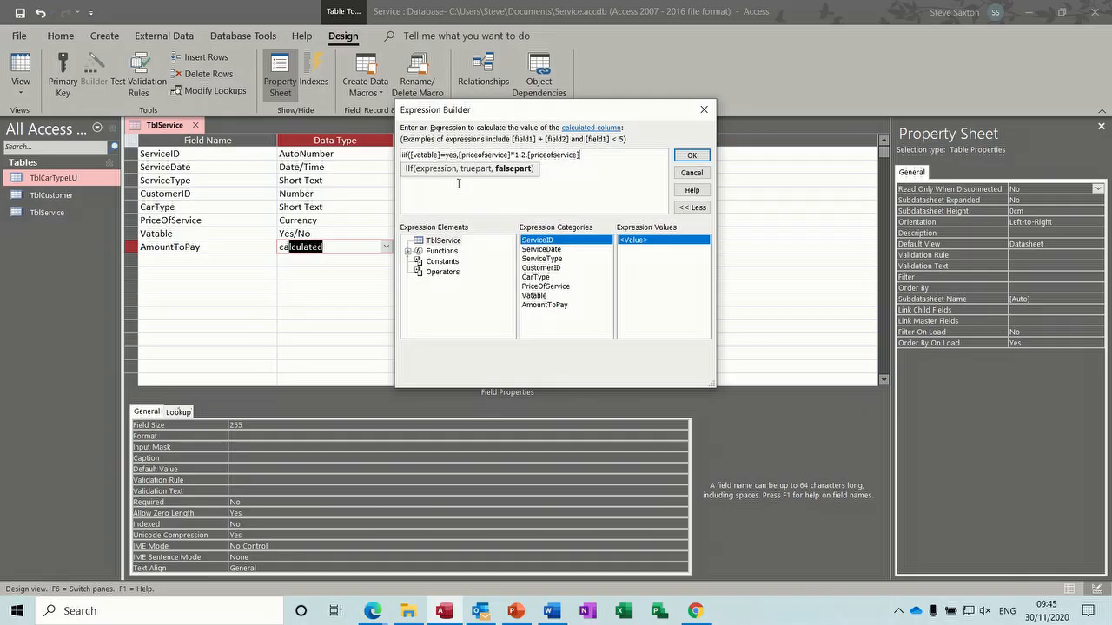
type(")")
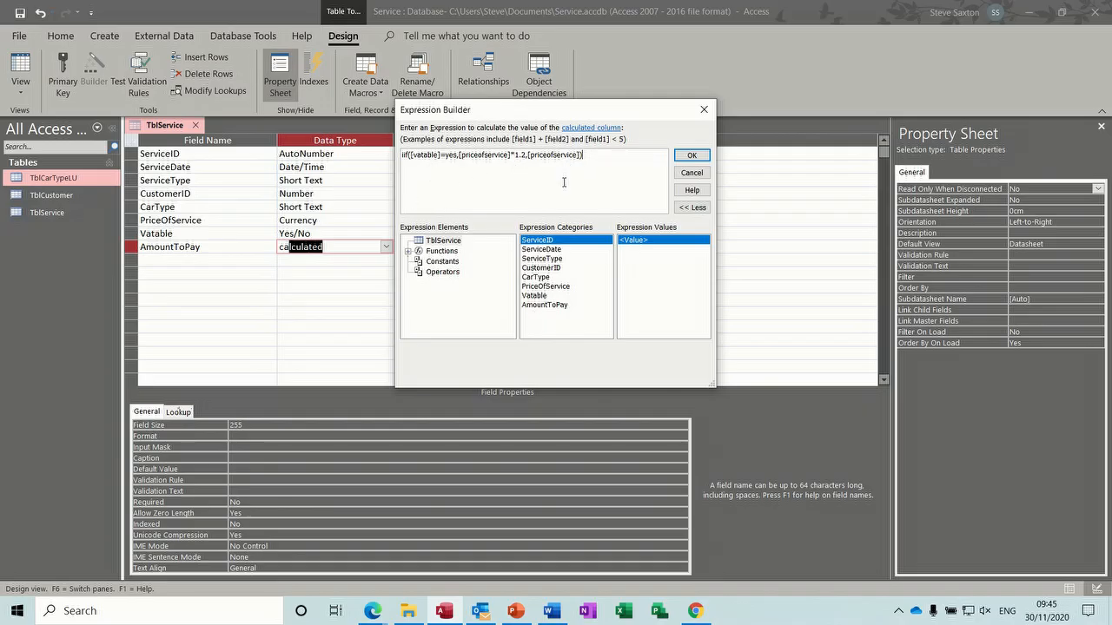
left_click(691, 154)
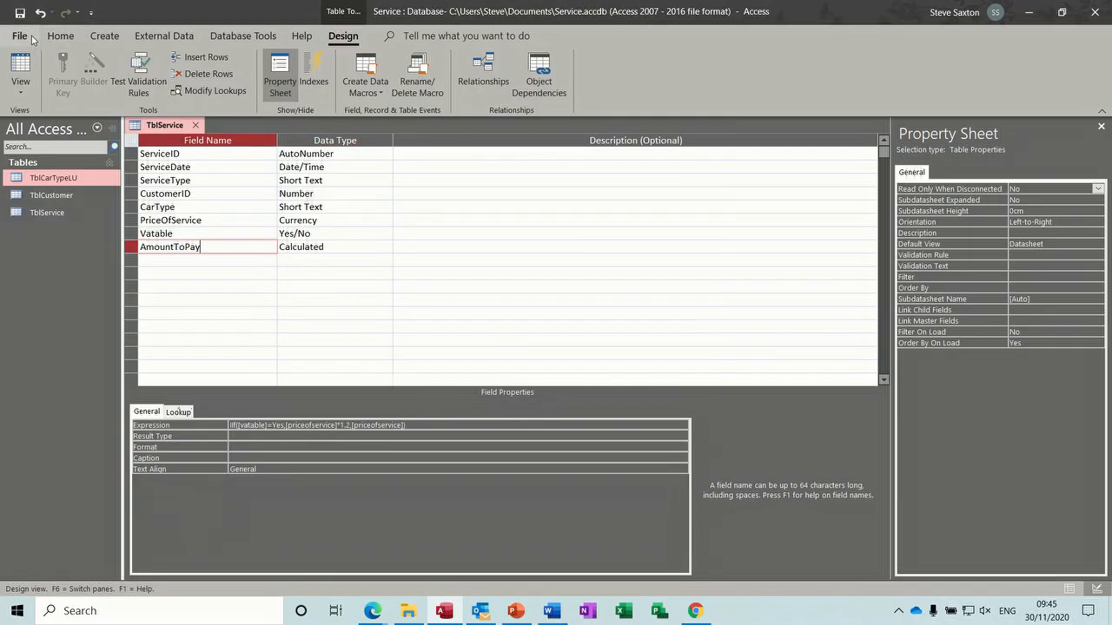
Step: Test the AmountToPay calculation in Datasheet view by switching Vatable on and off for the first record, and return to the table design
left_click(20, 65)
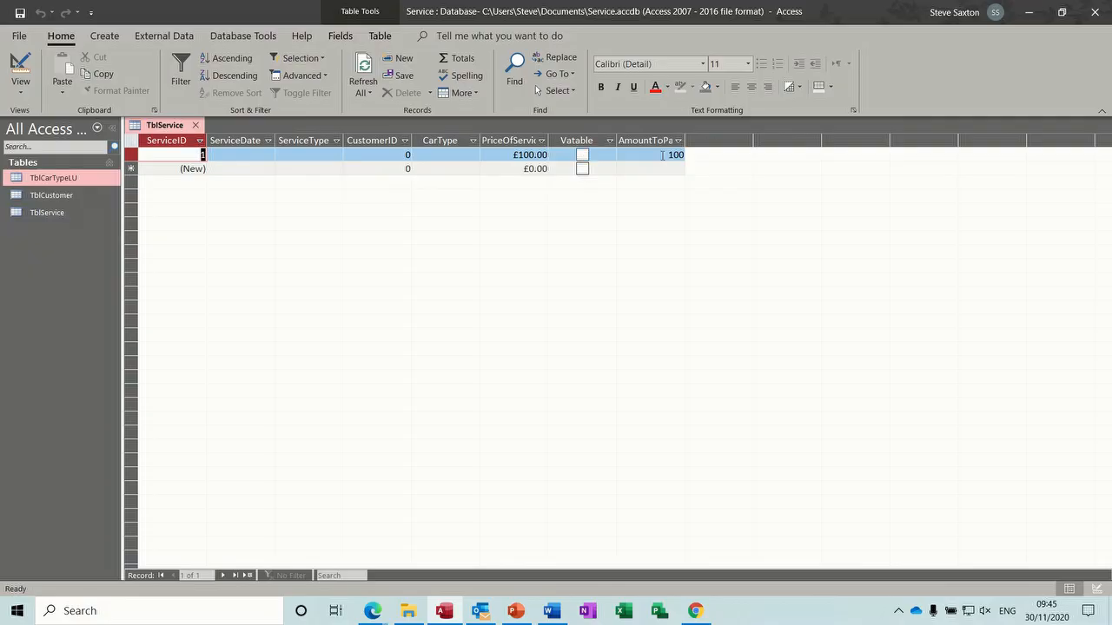
left_click(582, 155)
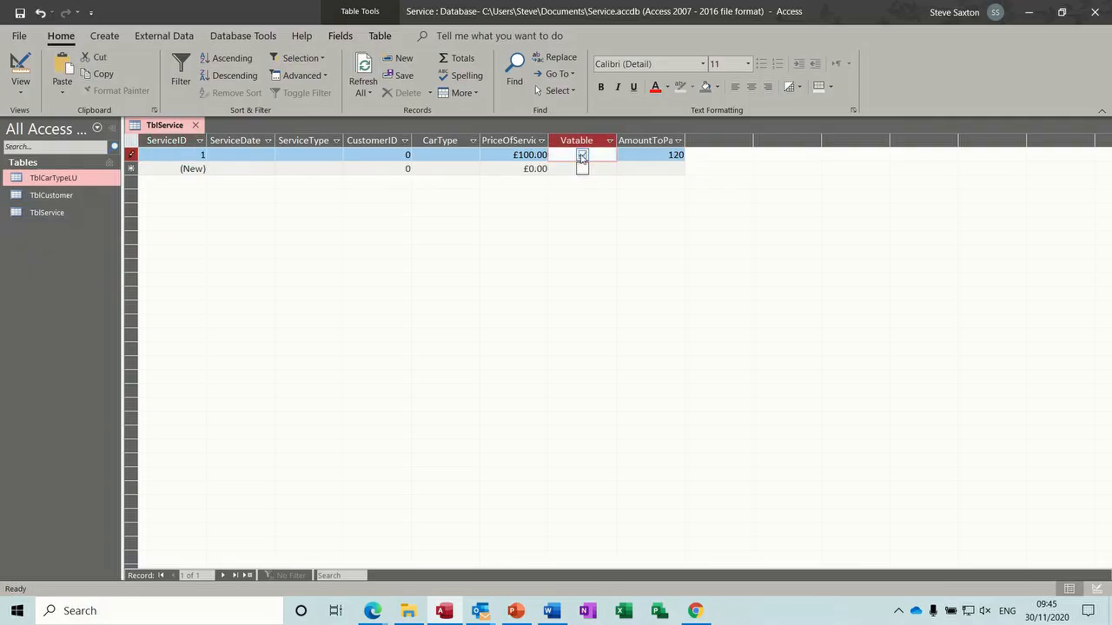
left_click(582, 155)
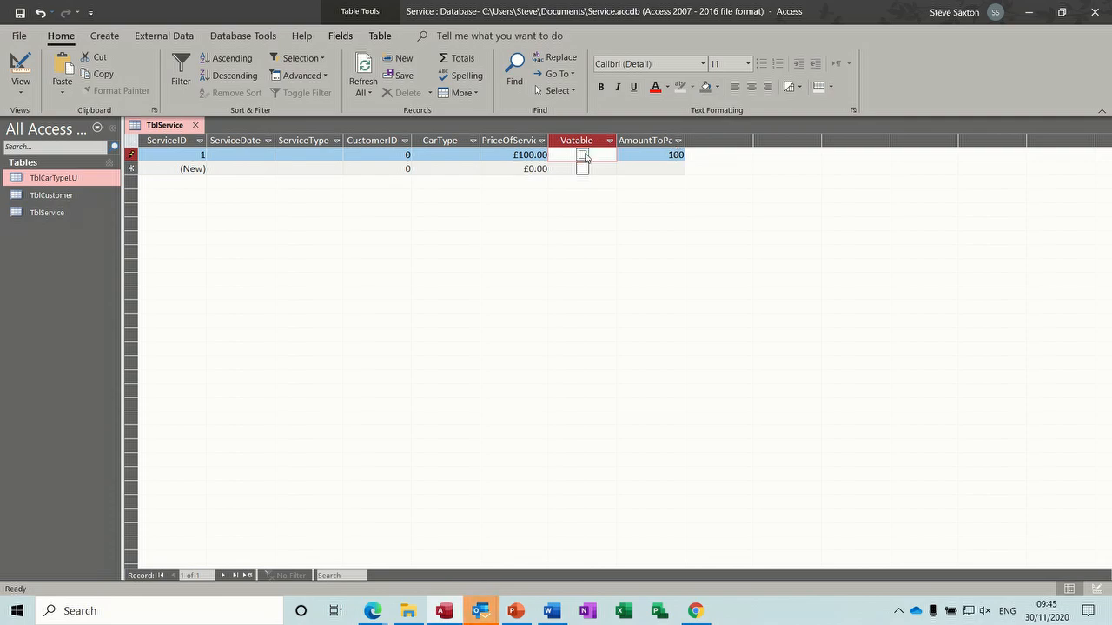
left_click(20, 68)
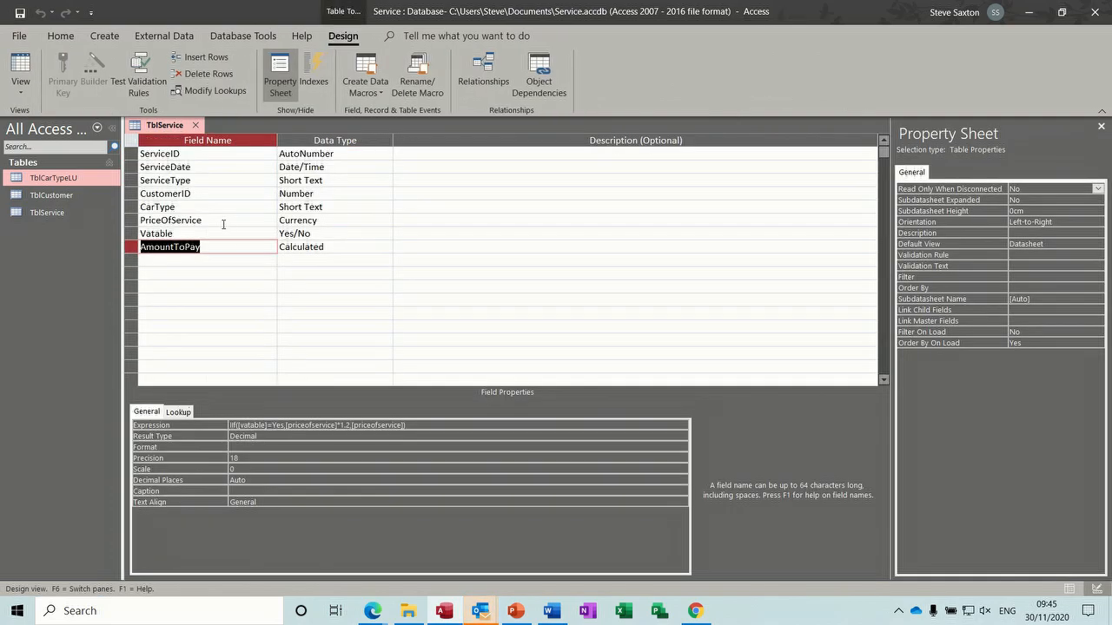
Step: Set the AmountToPay format to Currency, save TblService and check the field in Datasheet view
left_click(286, 261)
left_click(261, 247)
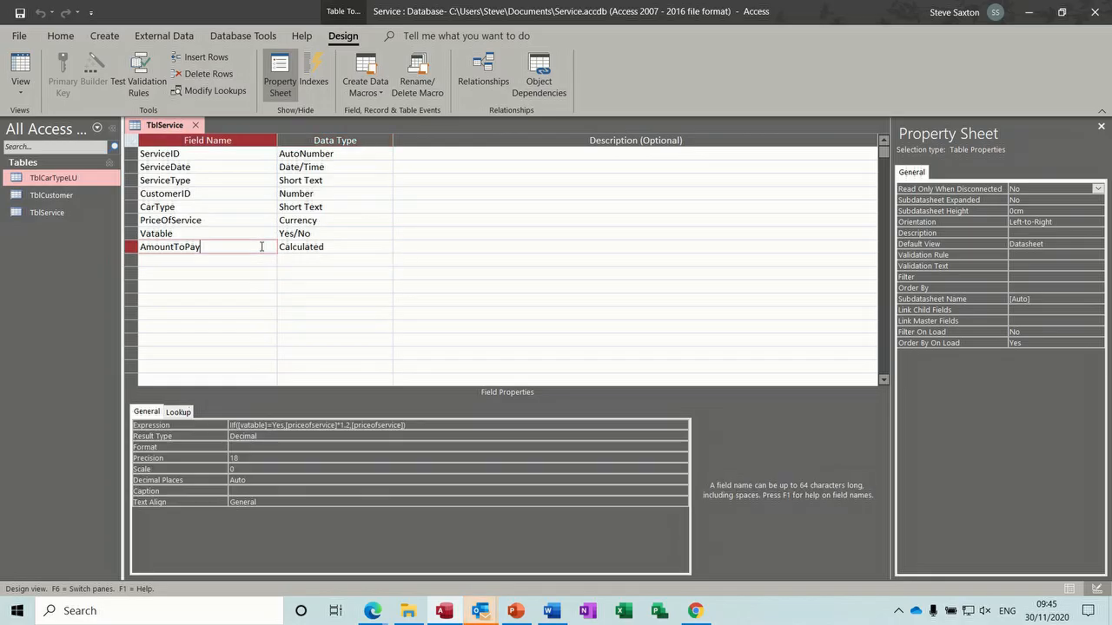
left_click(259, 446)
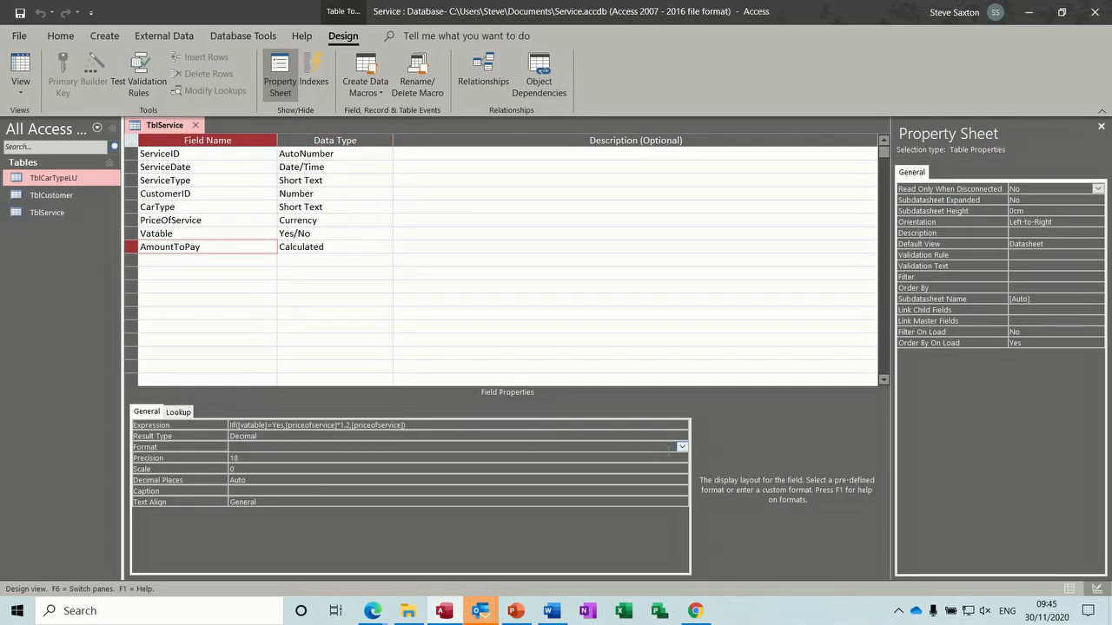
left_click(681, 446)
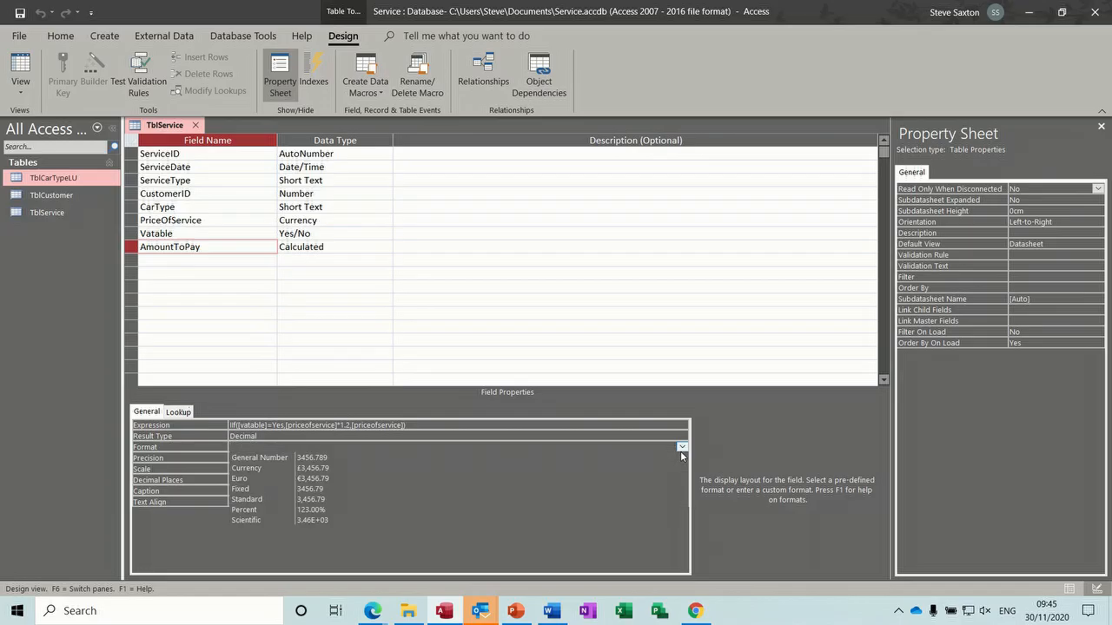
left_click(461, 471)
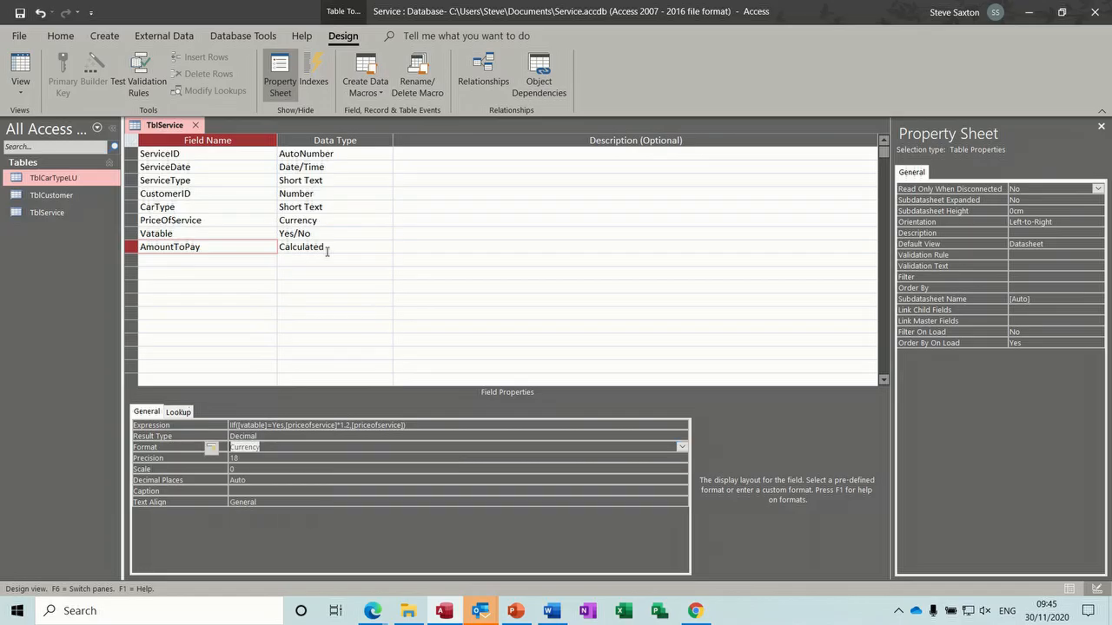
left_click(19, 14)
left_click(17, 68)
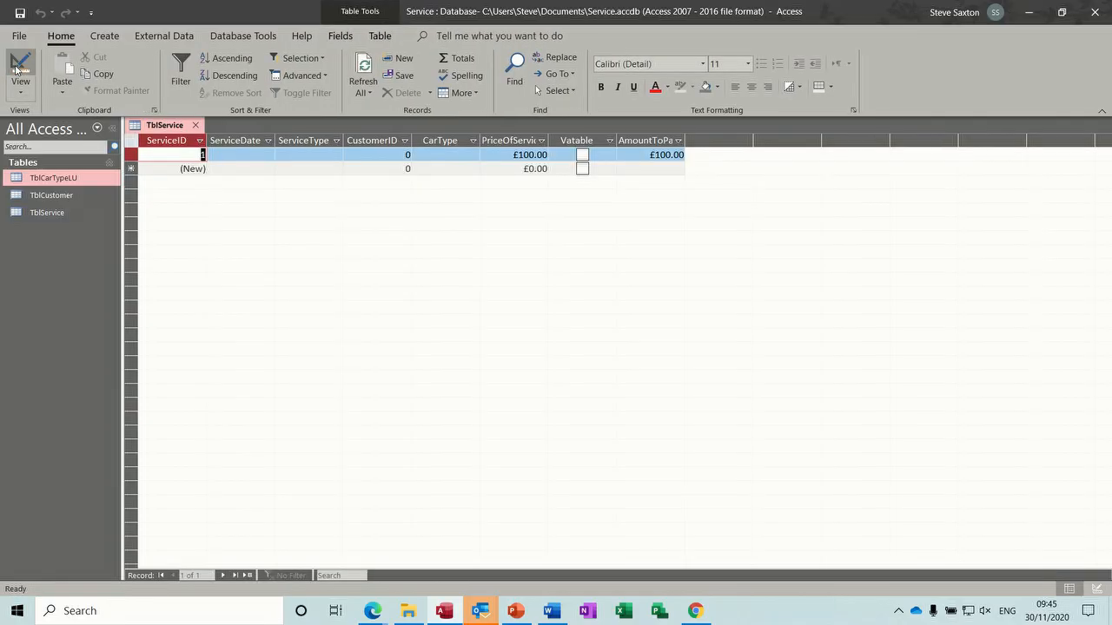
left_click(17, 67)
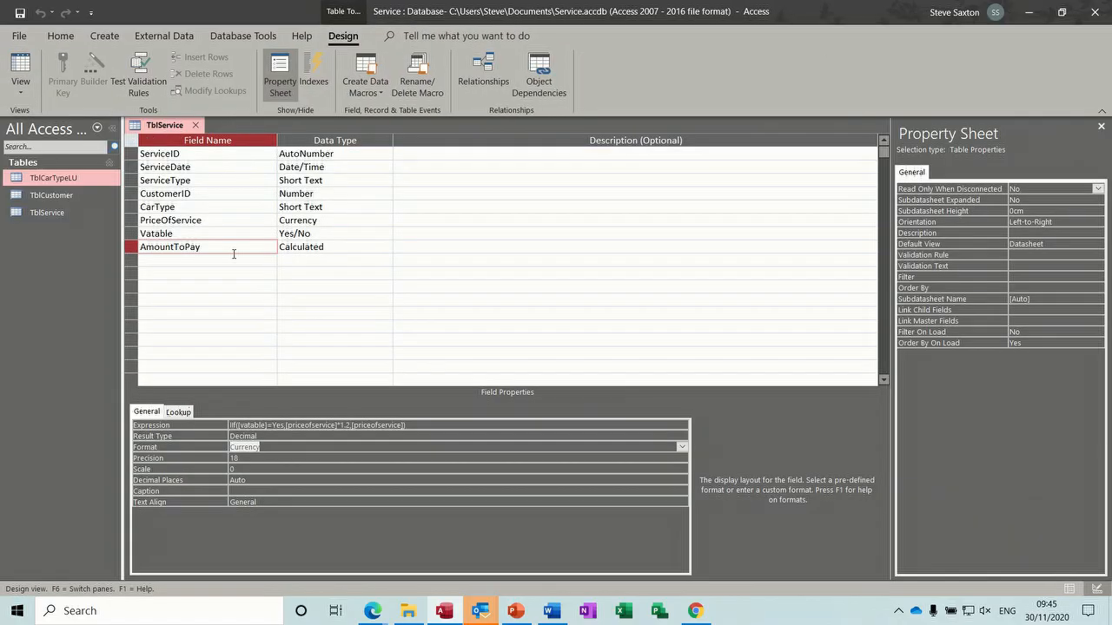
Step: Add a PartID field with the Number data type to TblService and close the table
left_click(228, 259)
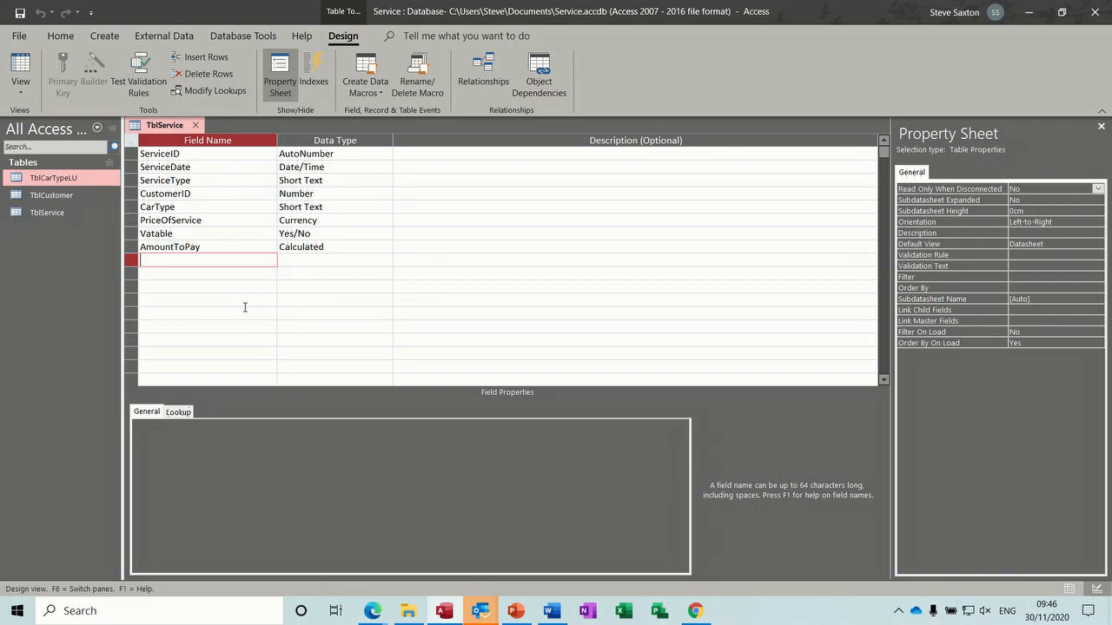
type("PartID")
key("Tab")
type("n")
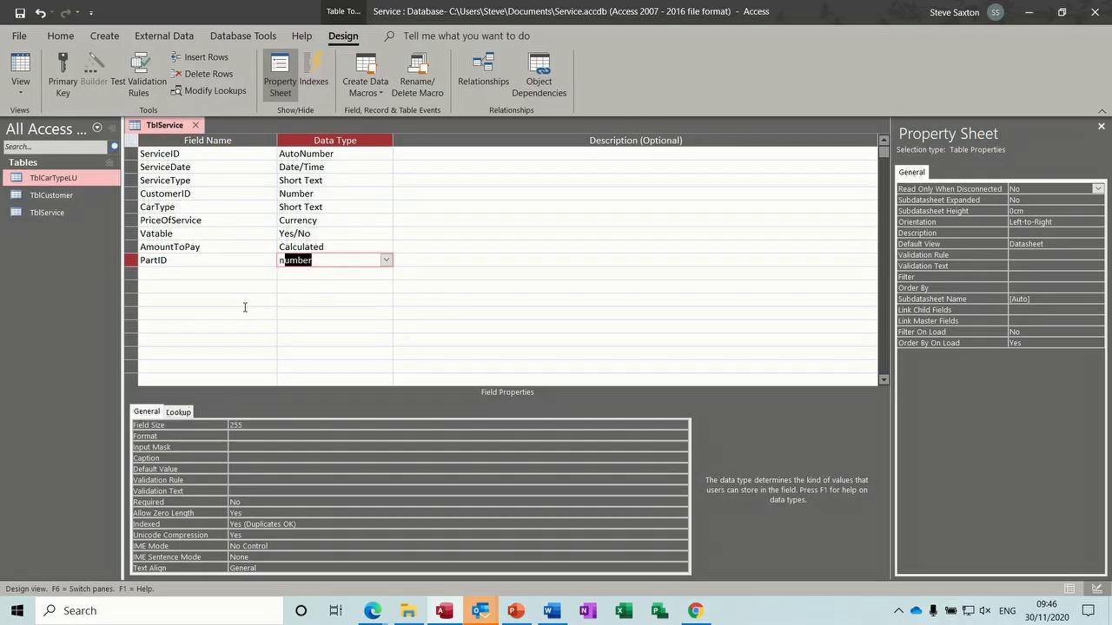
left_click(228, 276)
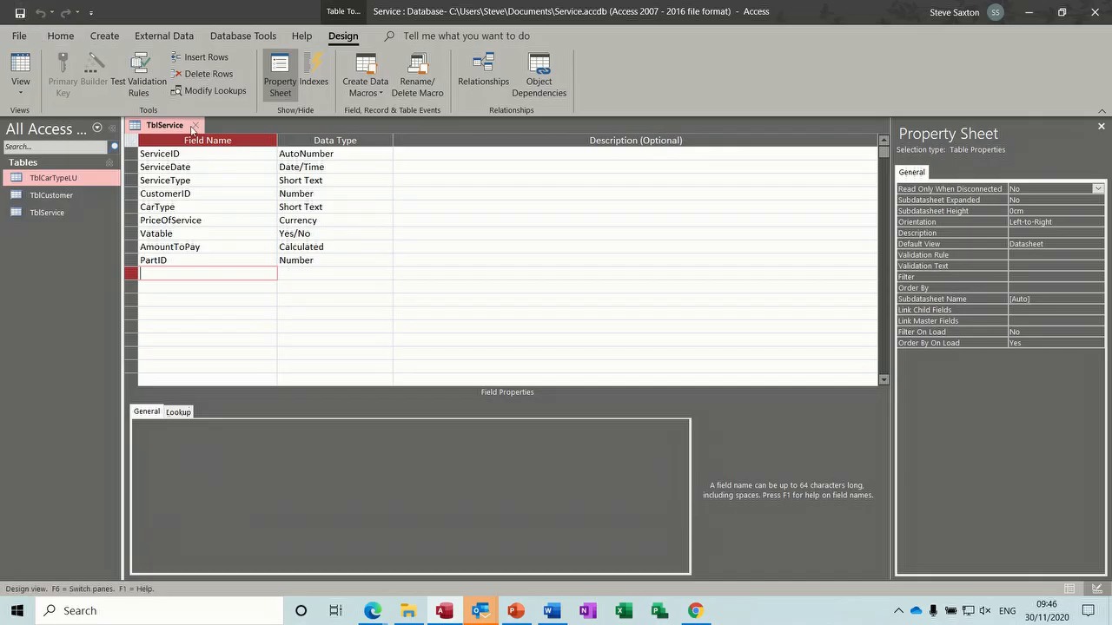
left_click(195, 125)
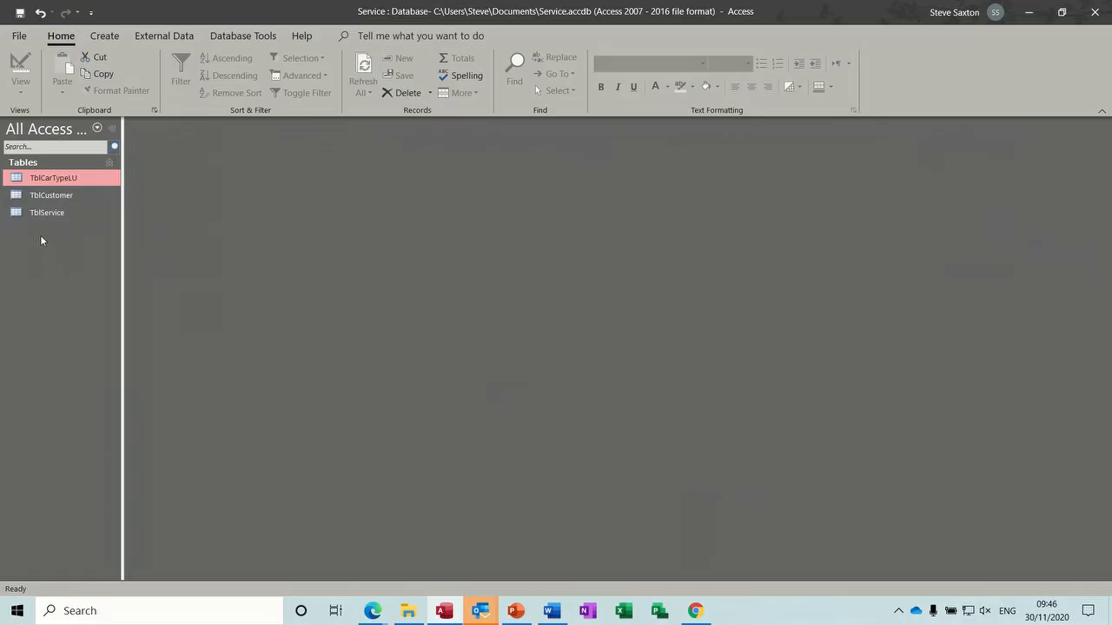
Step: Create a new table in Design view with PartID as its first field, using the AutoNumber data type
left_click(104, 35)
left_click(109, 73)
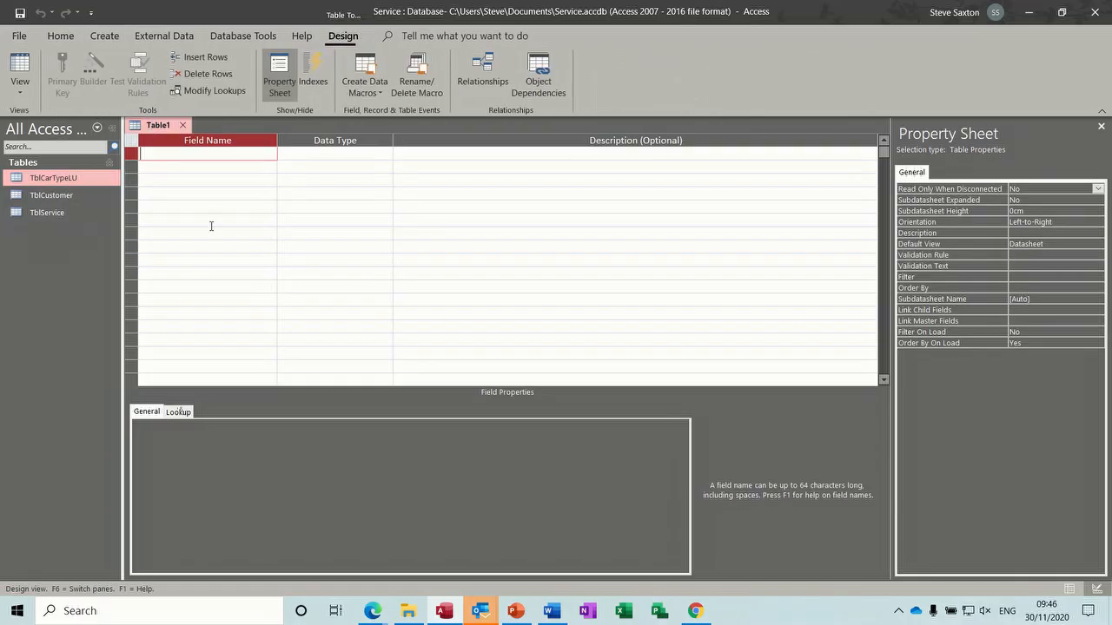
type("Pa")
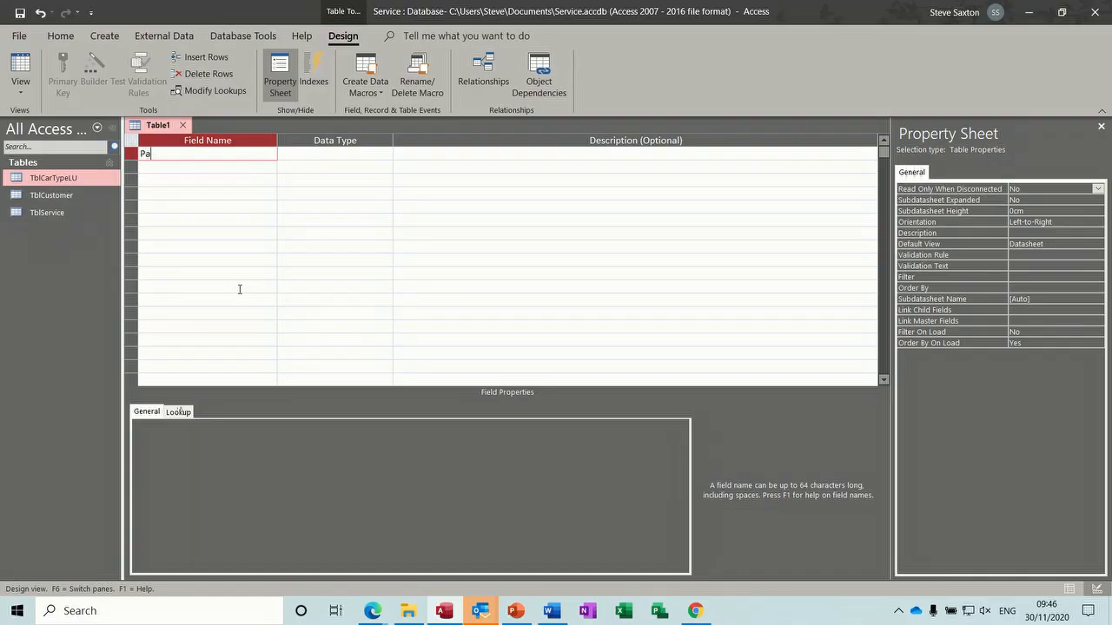
type("rtID")
key("Tab")
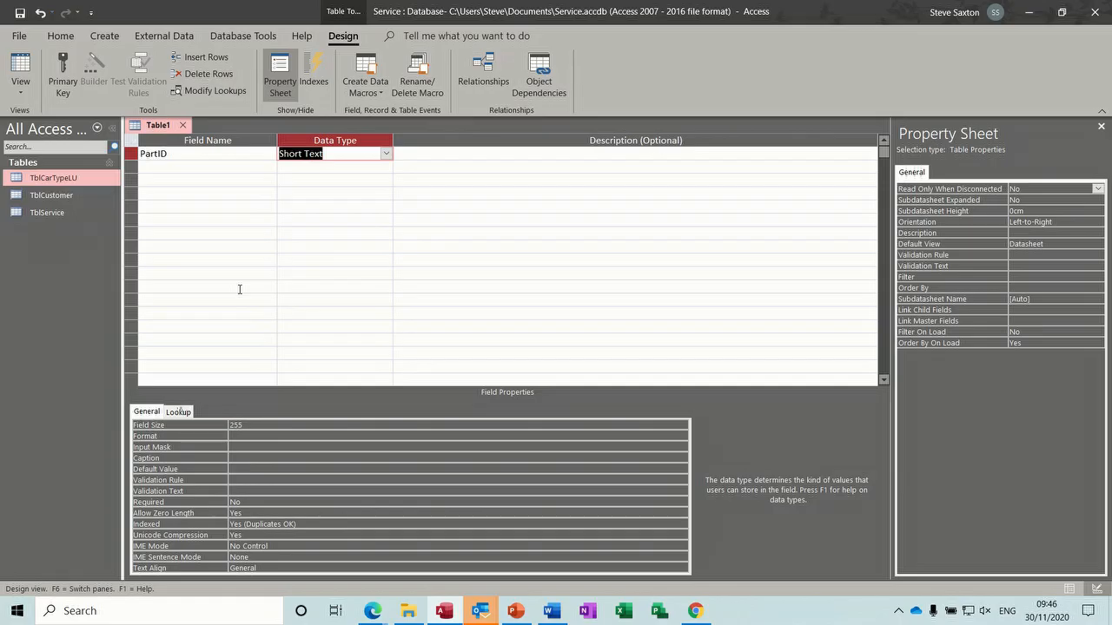
type("n")
key("BackSpace")
type("AutoNumber")
Step: Add PartNumber and PartItem fields to the new table, both as Short Text
left_click(164, 169)
type("P")
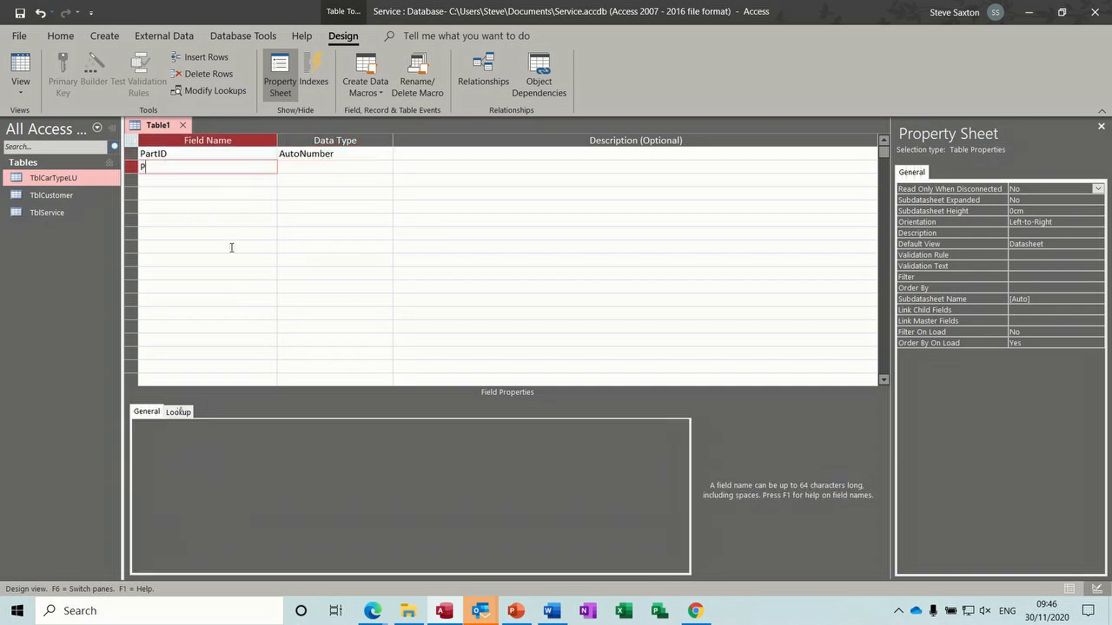
type("artNumber")
key("Tab")
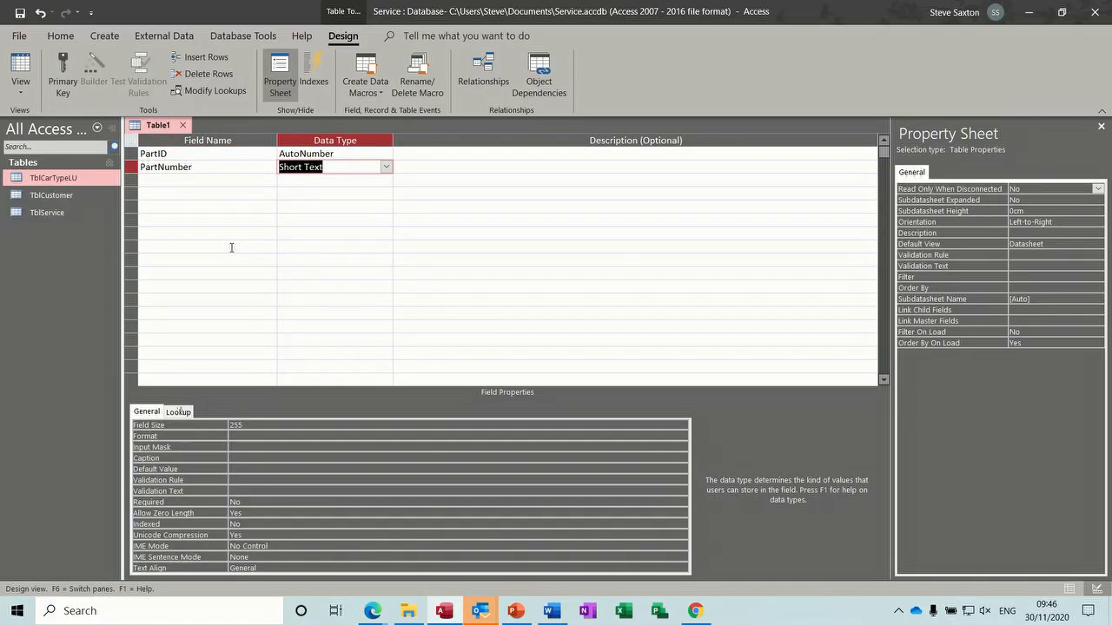
left_click(163, 178)
type("PartNe")
type("m")
Step: Add a Qty field with the Number data type below PartItem
left_click(160, 193)
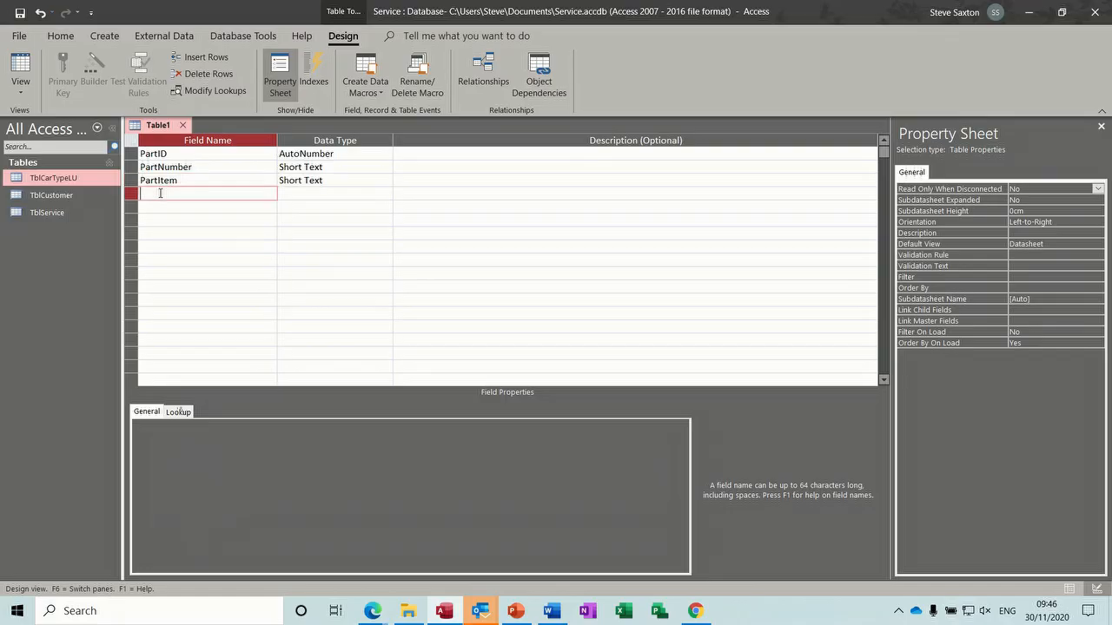
type("Qty")
key("Tab")
type("n")
left_click(160, 208)
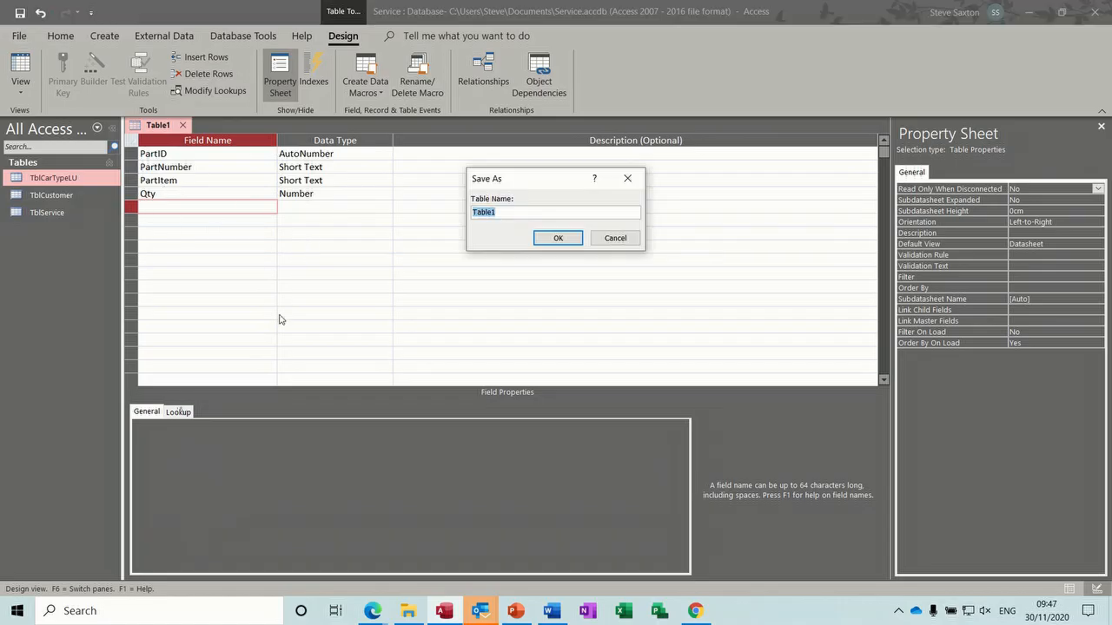
Step: Save the new table as TblParts, declining the automatic creation of a primary key
type("TblParts")
left_click(554, 241)
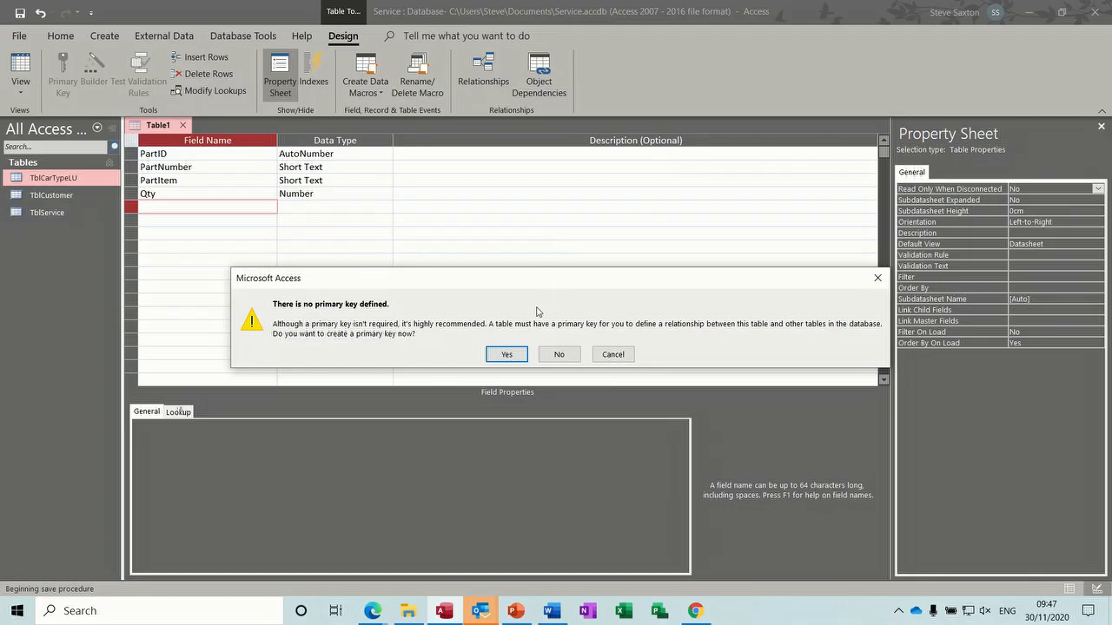
left_click(559, 355)
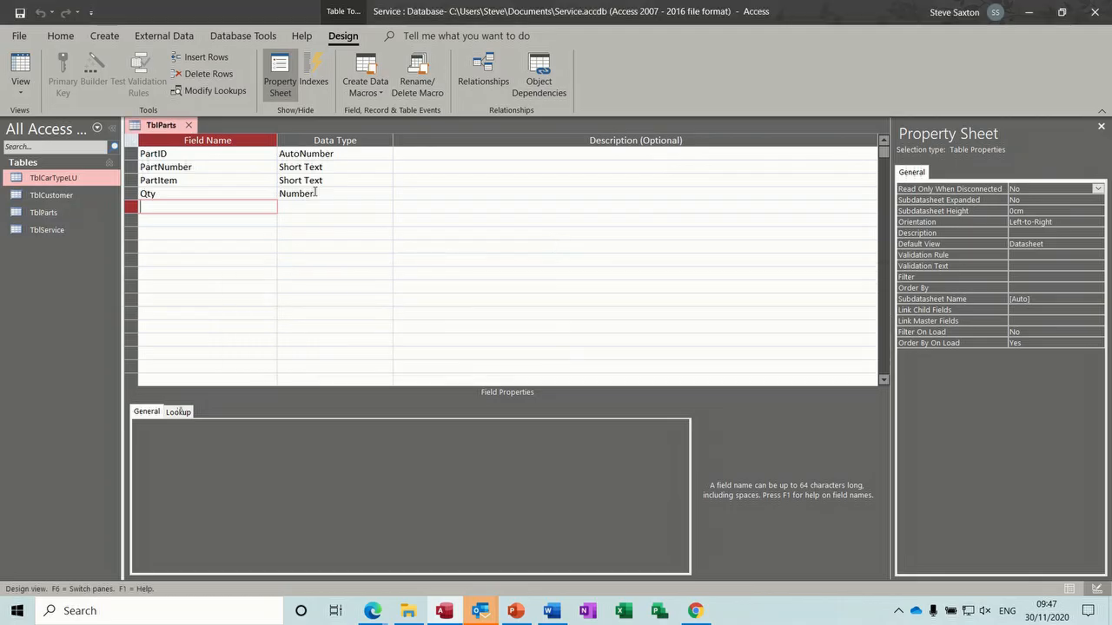
Step: Make PartID the primary key of TblParts, then save and close the table
left_click(183, 155)
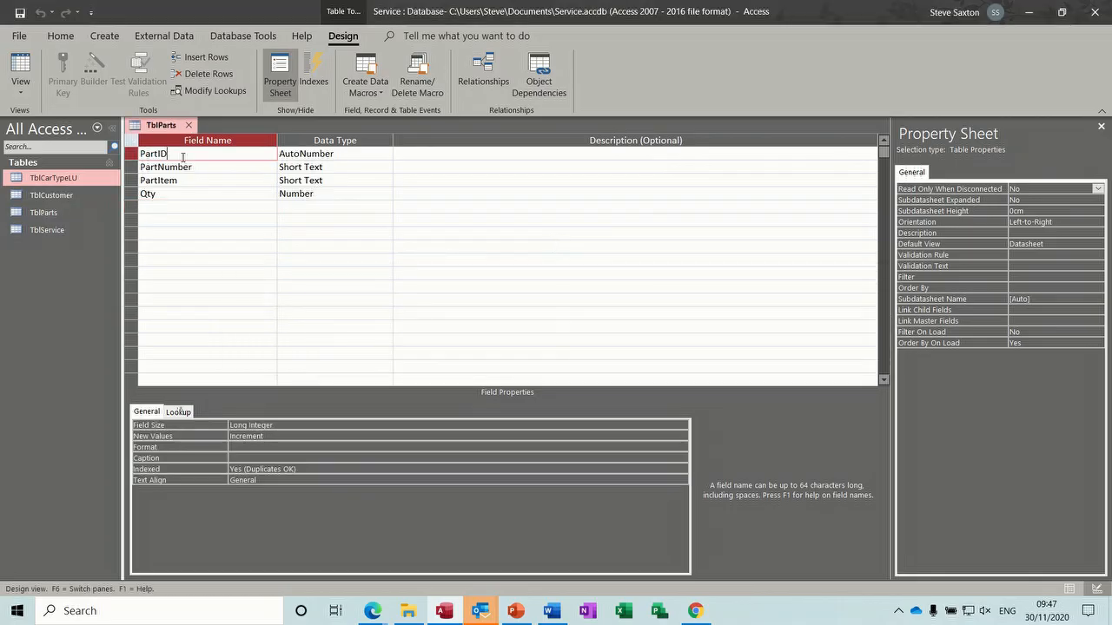
left_click(65, 81)
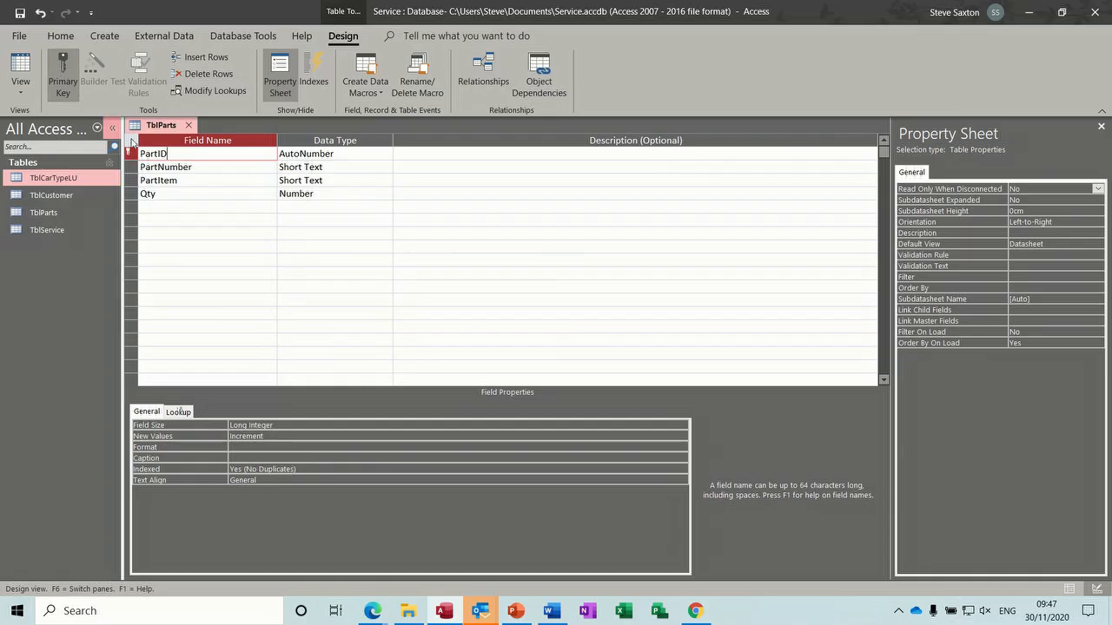
left_click(19, 12)
left_click(188, 126)
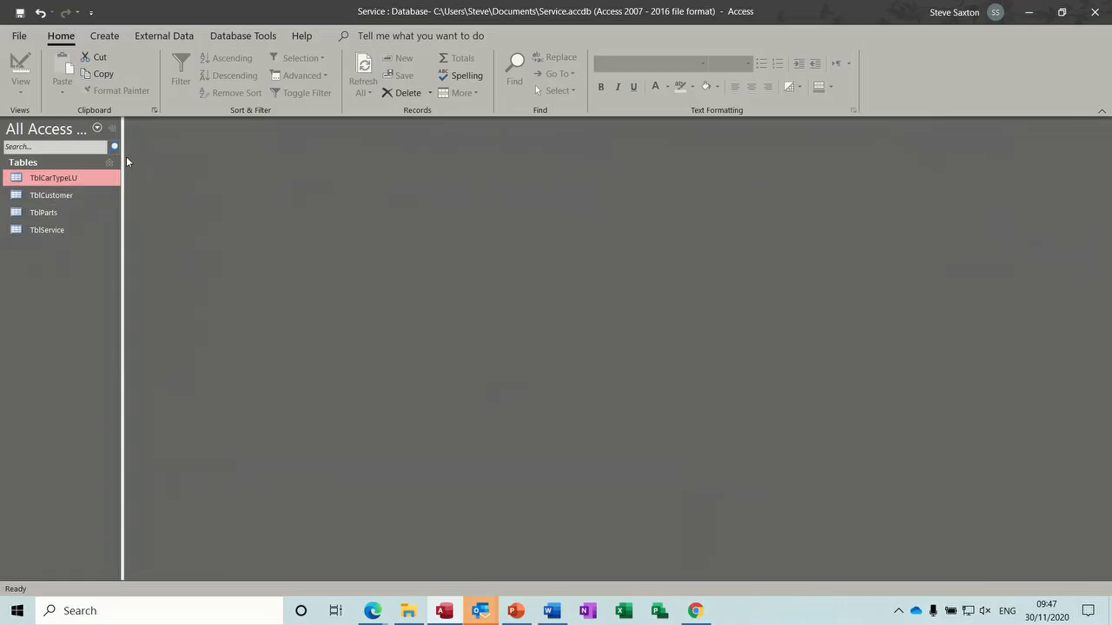
Step: Open the database relationships layout and add TblCustomer, enlarging its box to show all its fields
left_click(232, 41)
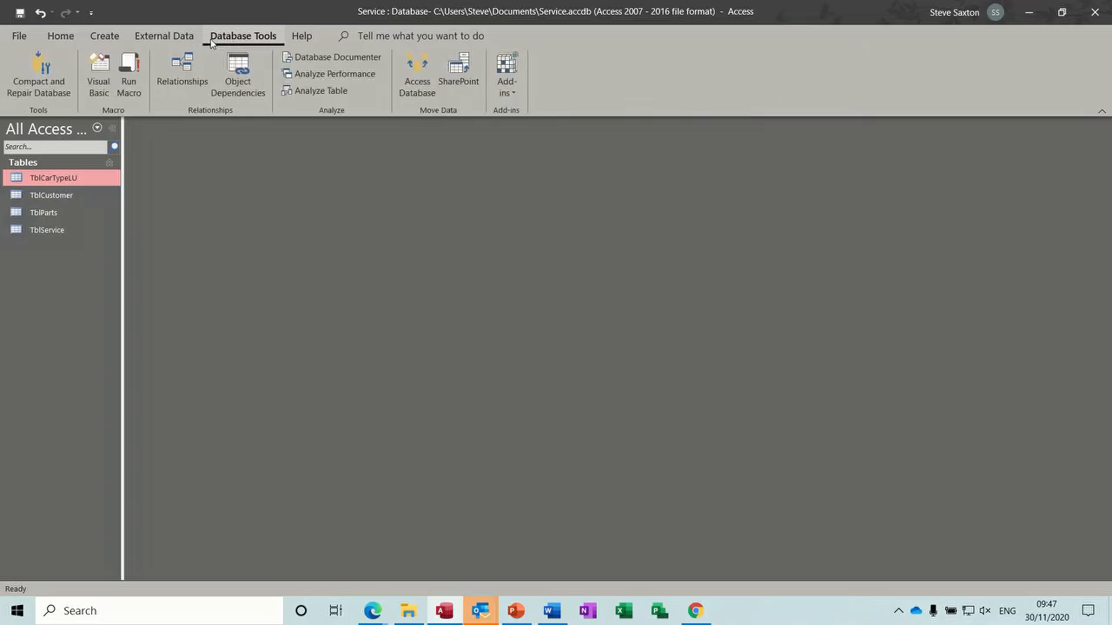
left_click(183, 74)
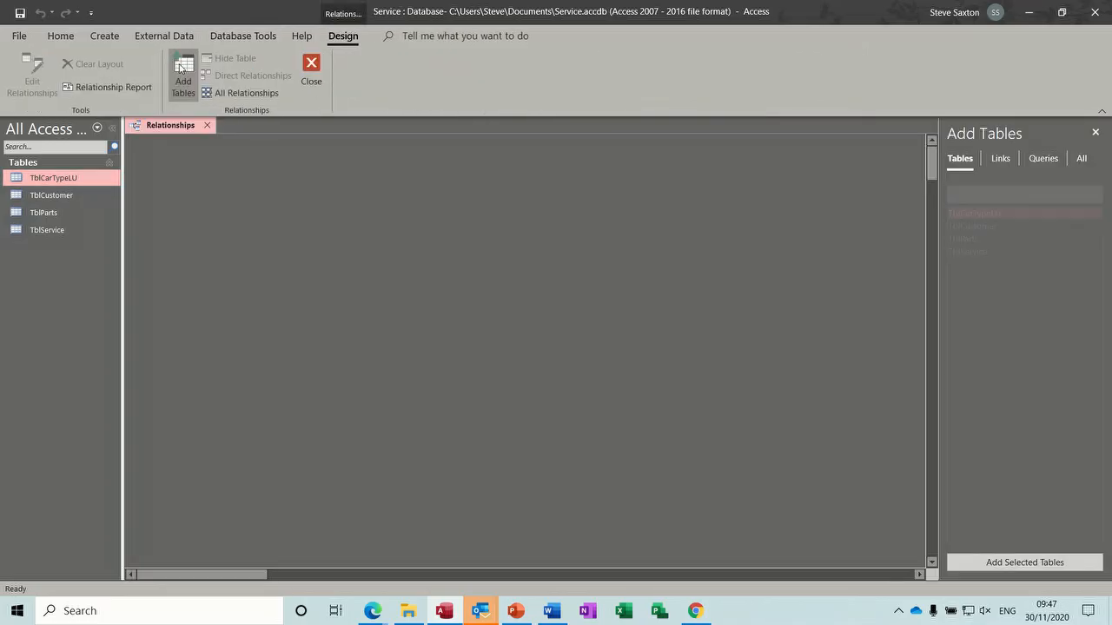
left_click_drag(56, 199, 298, 185)
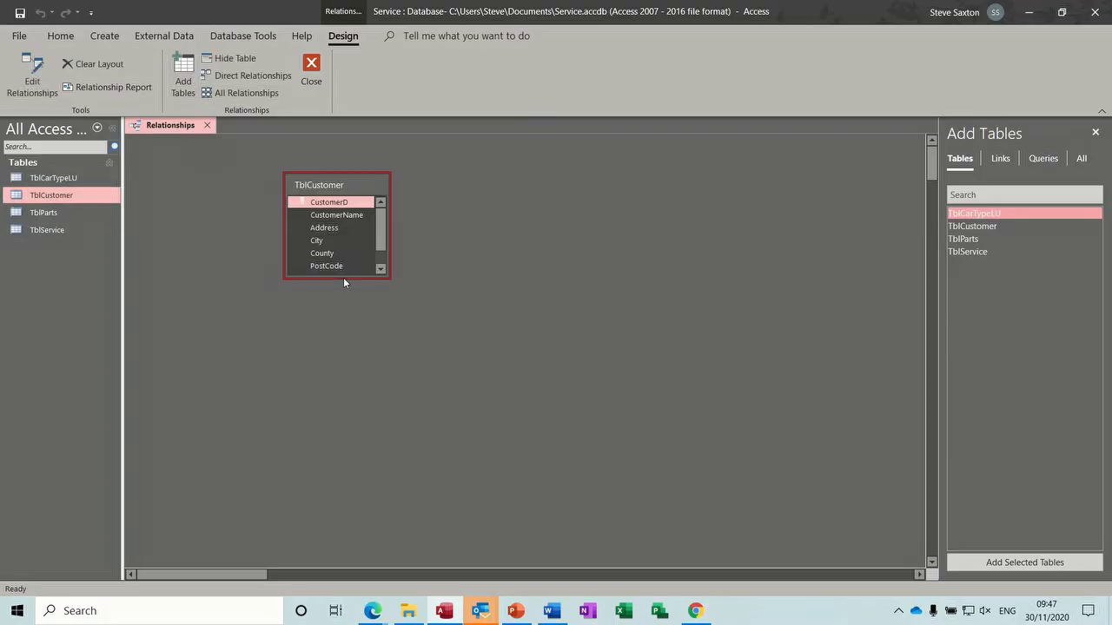
left_click_drag(344, 278, 347, 323)
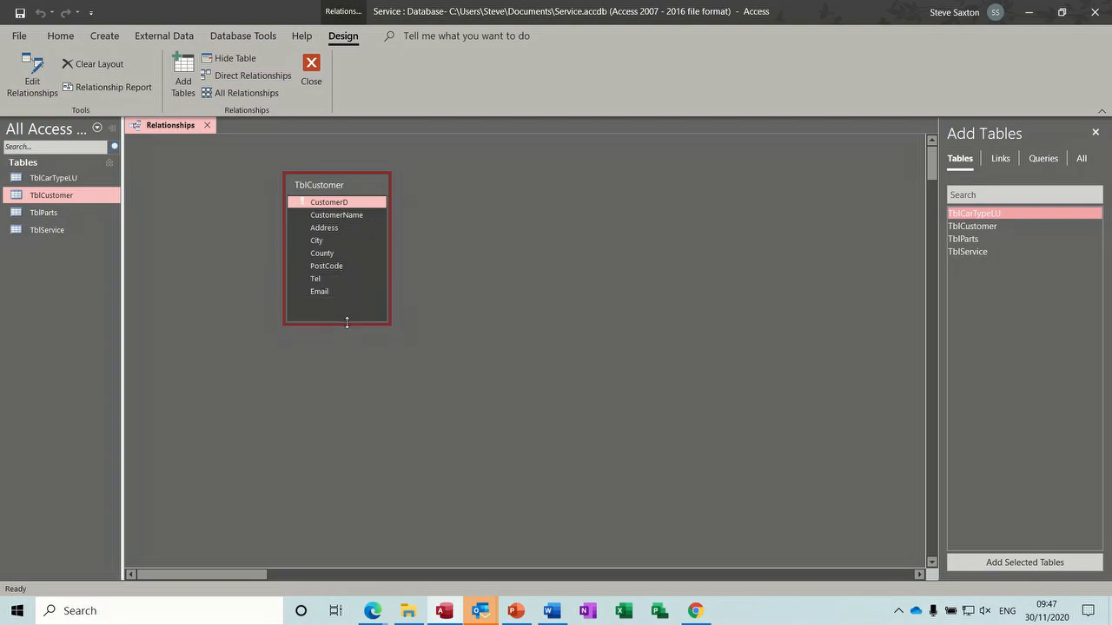
Step: Add TblService beside TblCustomer with its box enlarged to show every field, and place TblParts beyond it
left_click_drag(51, 231, 504, 185)
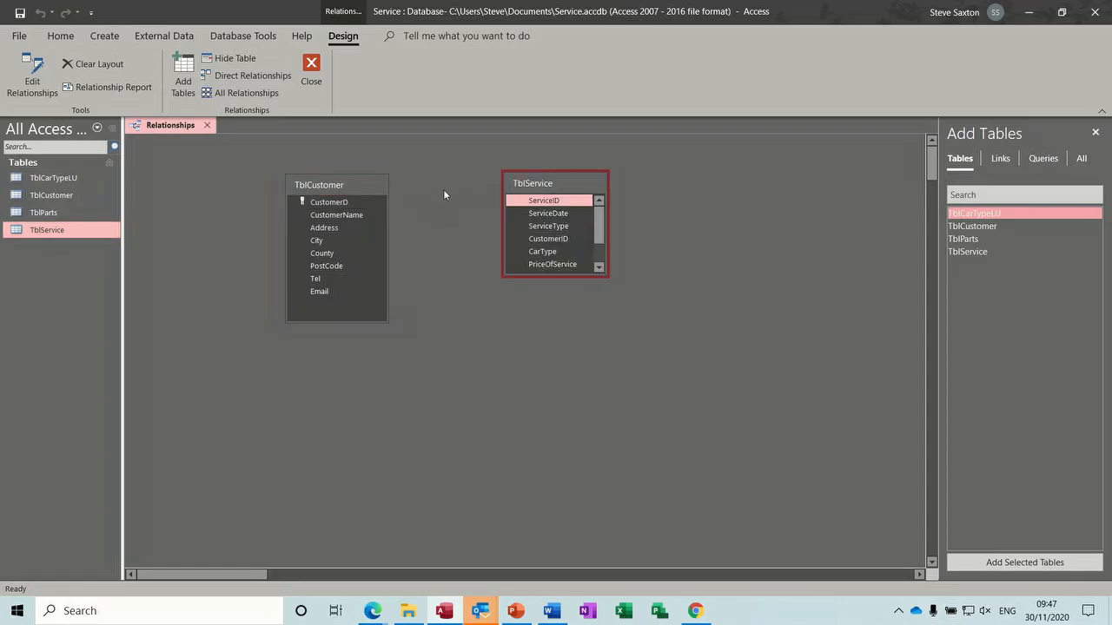
left_click_drag(540, 273, 545, 317)
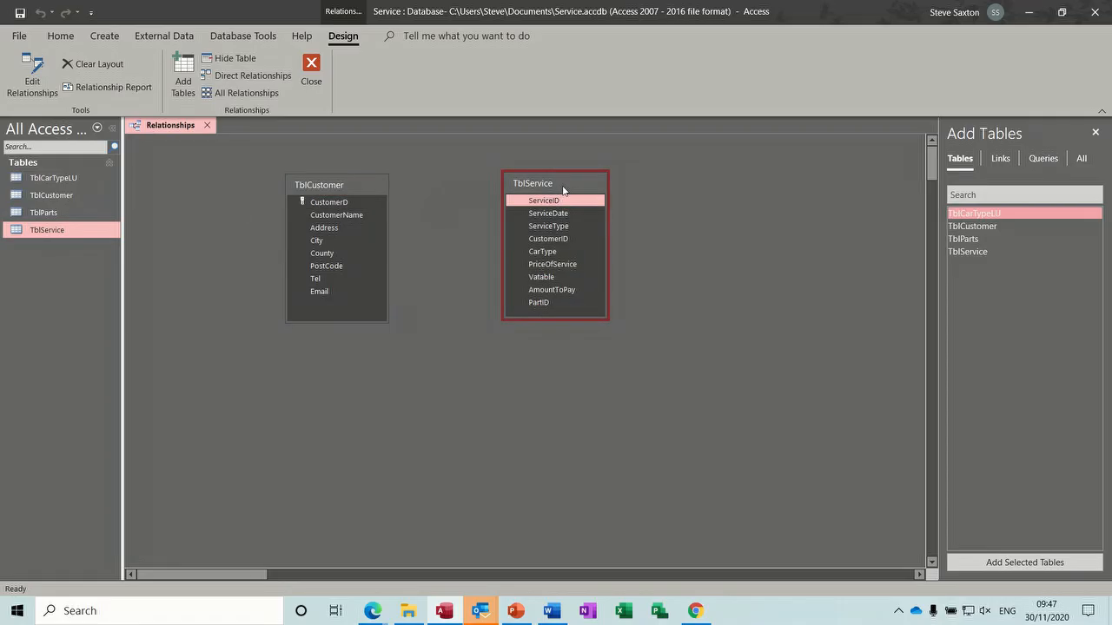
left_click_drag(562, 184, 518, 185)
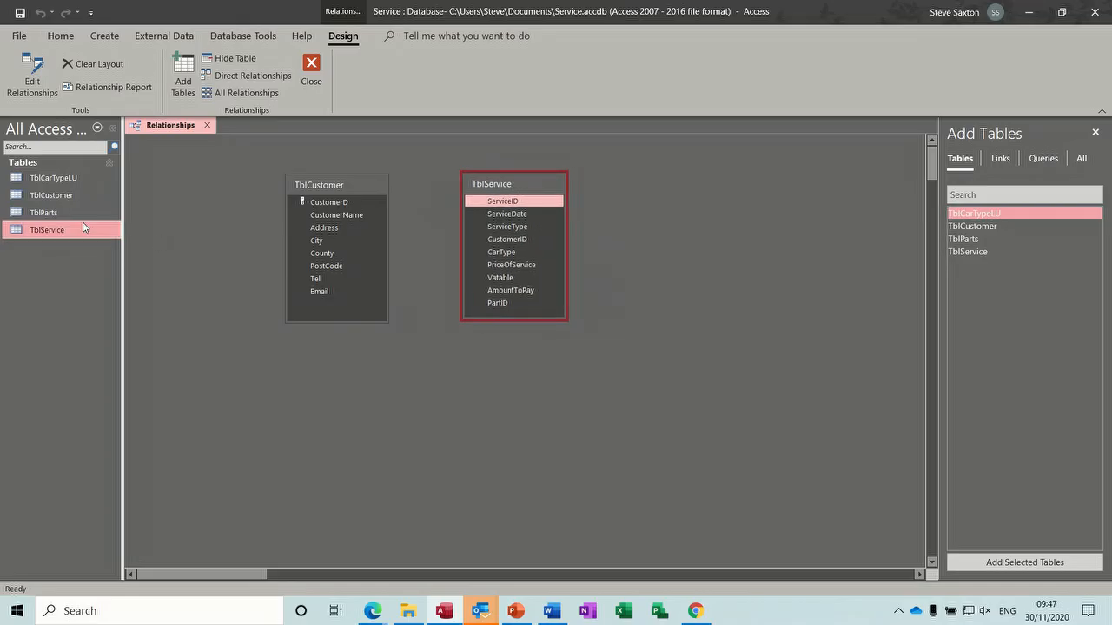
left_click_drag(46, 211, 708, 170)
Step: Try to relate CustomerD in TblCustomer to CustomerID in TblService with referential integrity enforced
left_click_drag(338, 205, 495, 243)
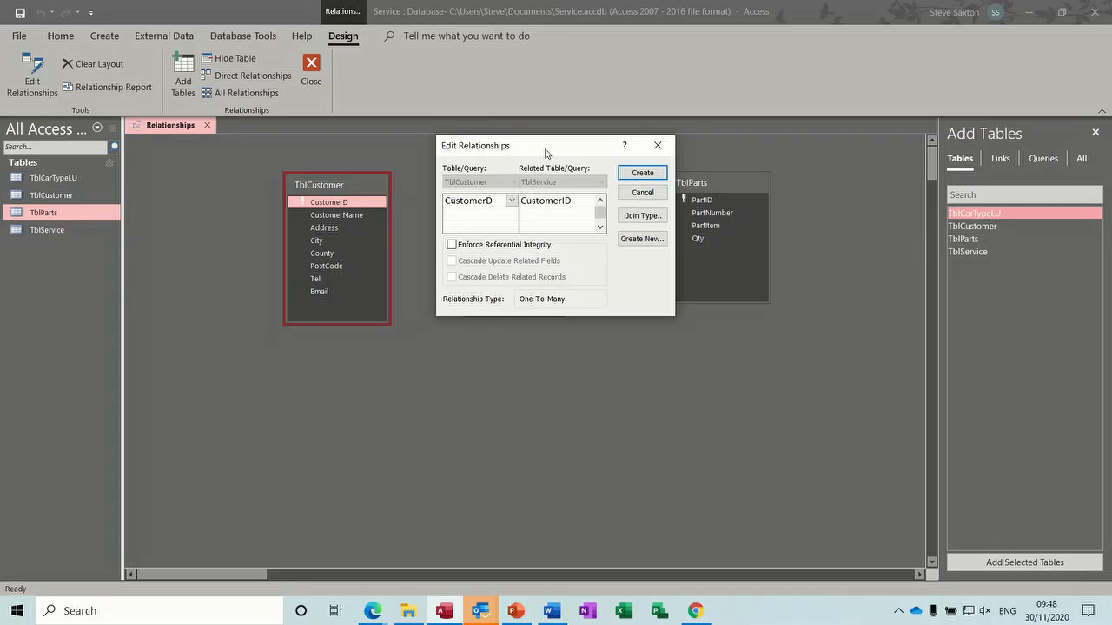
left_click_drag(546, 154, 506, 346)
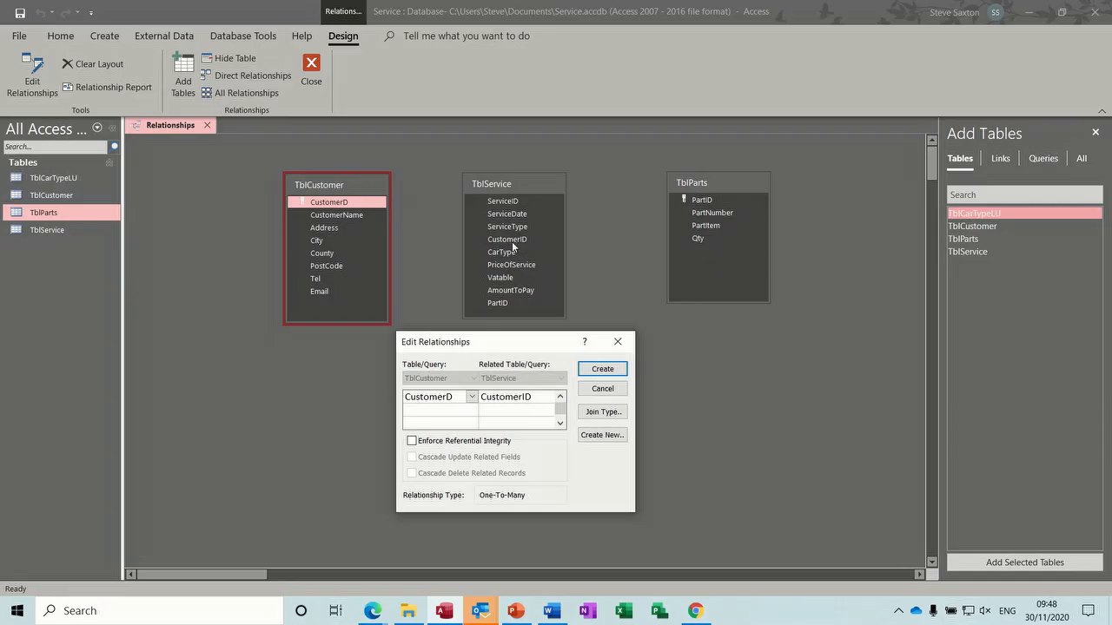
left_click(411, 441)
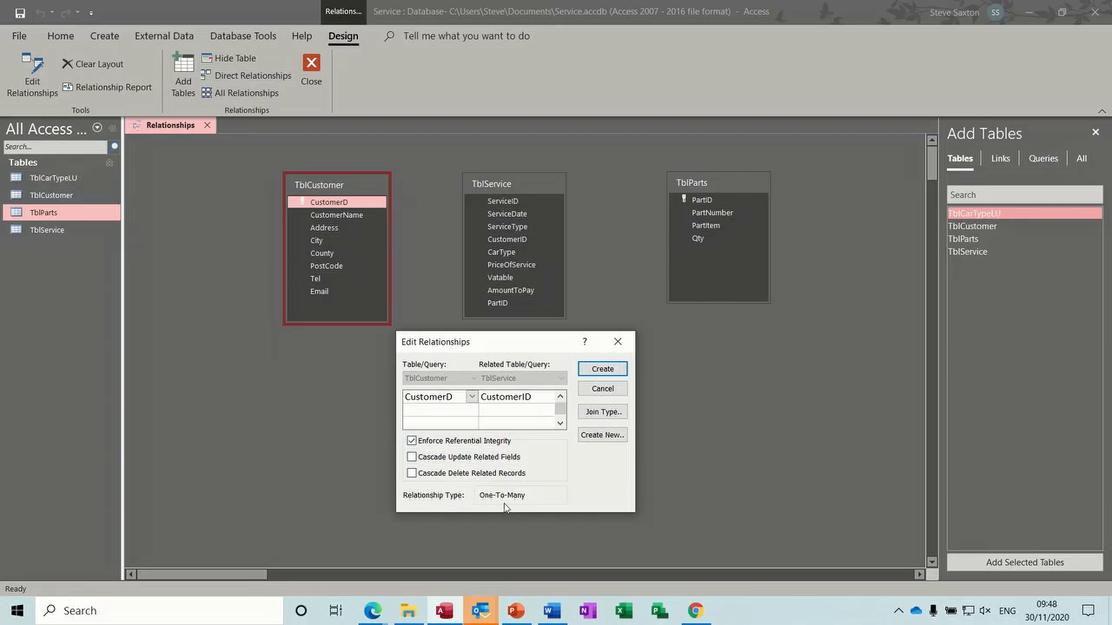
left_click(605, 369)
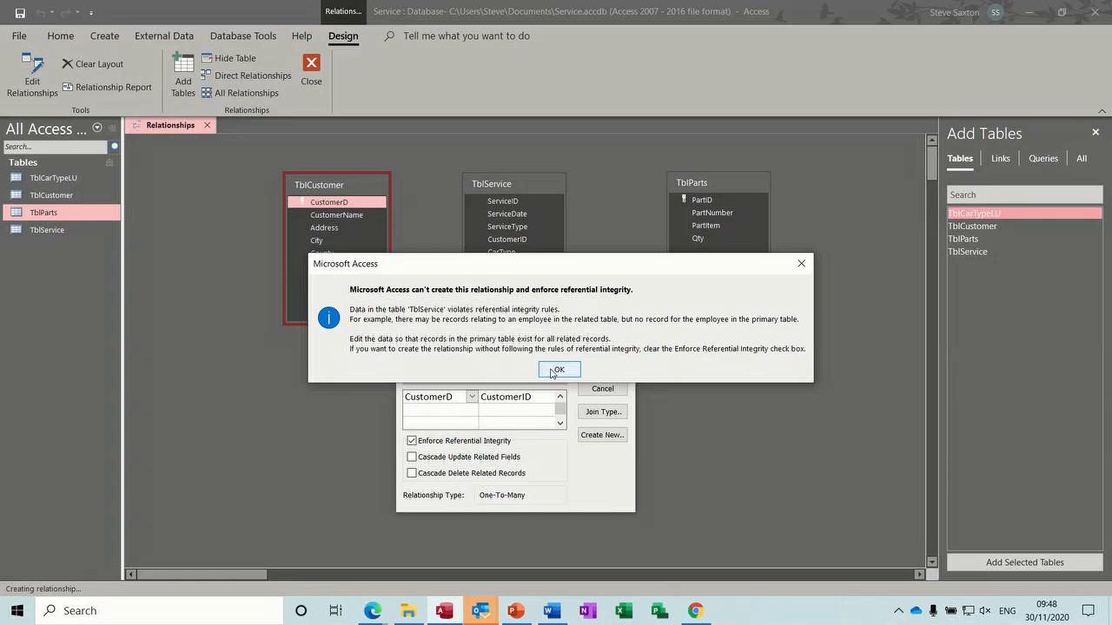
left_click(558, 370)
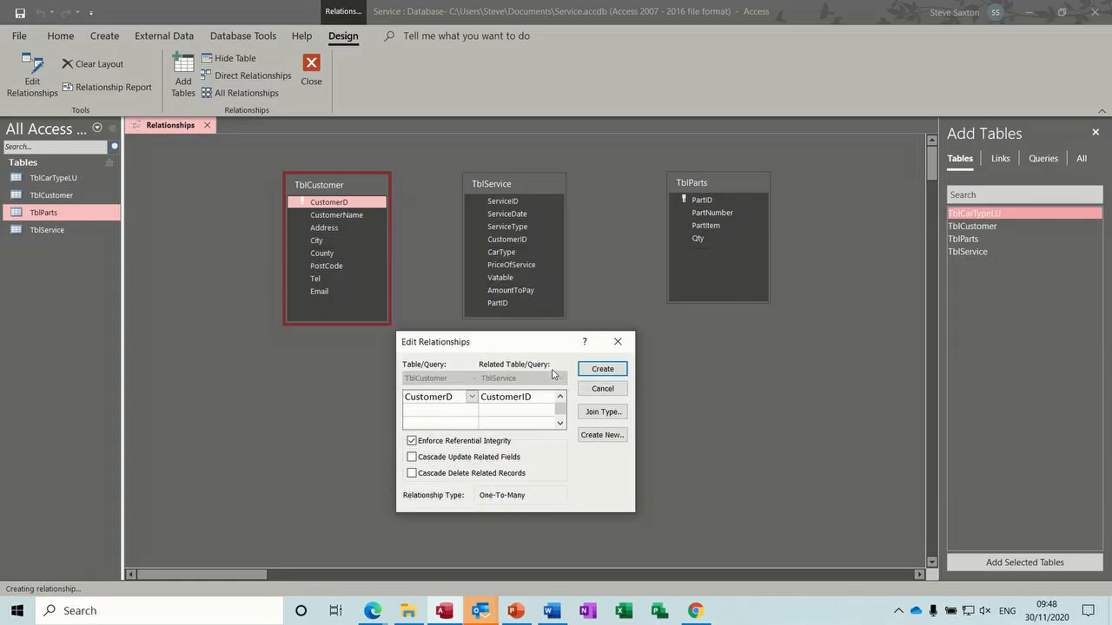
left_click(618, 344)
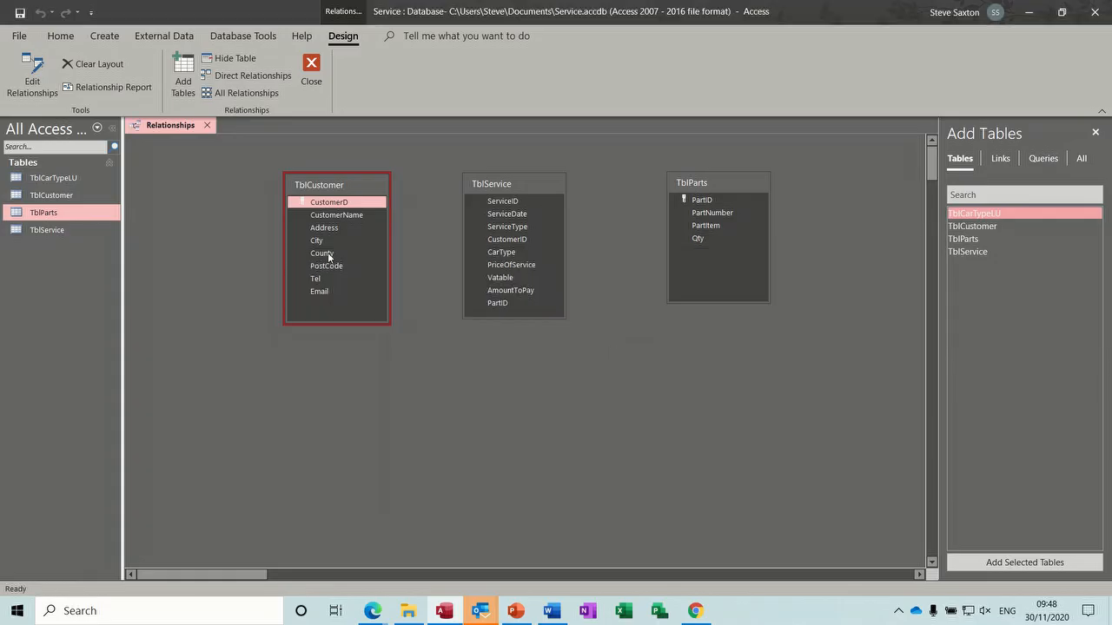
Step: Delete the existing record with ServiceID 1 from TblService and close the table
double_click(46, 229)
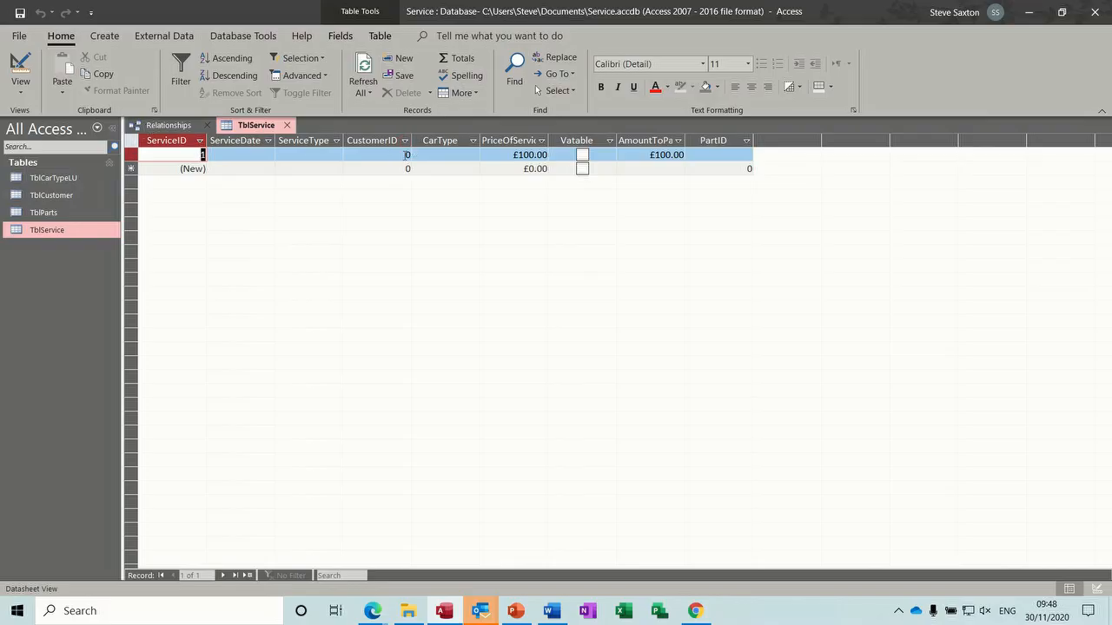
left_click(129, 155)
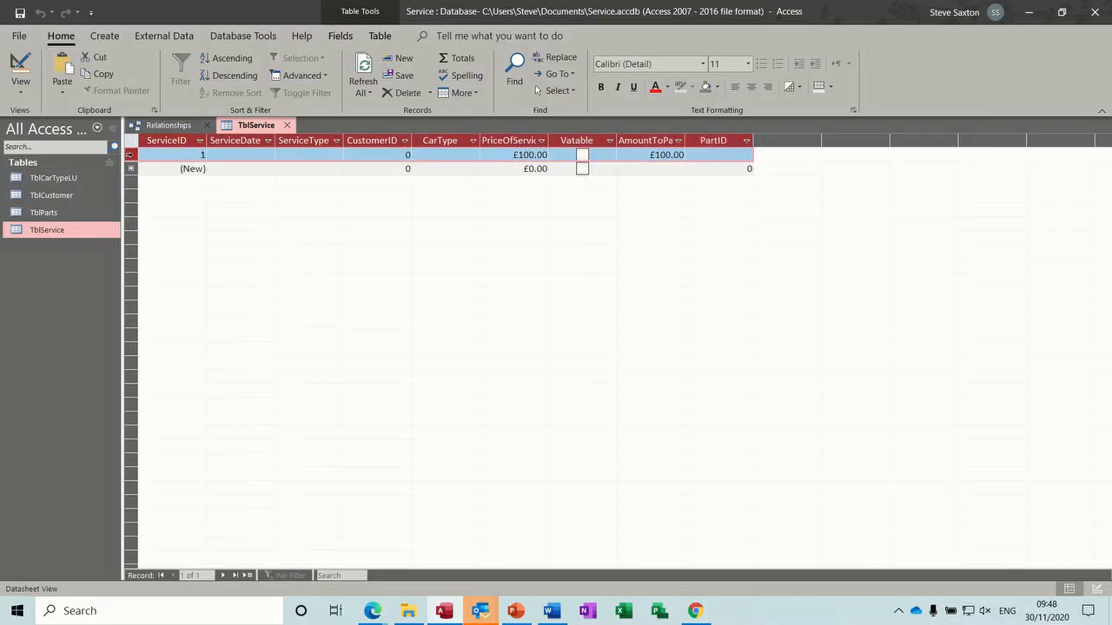
key("Delete")
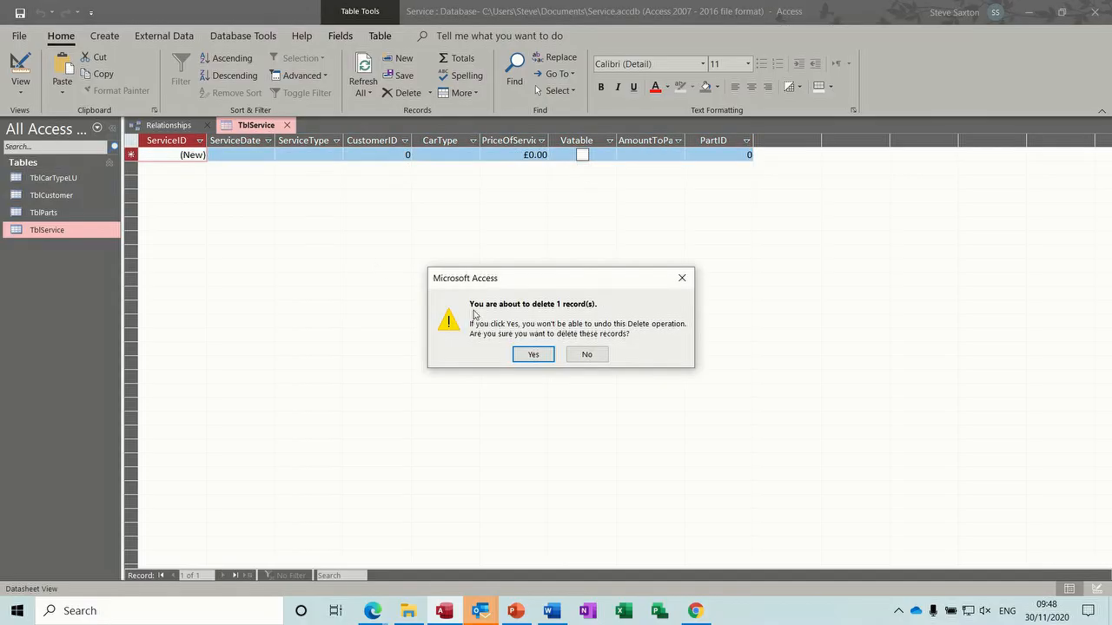
left_click(531, 355)
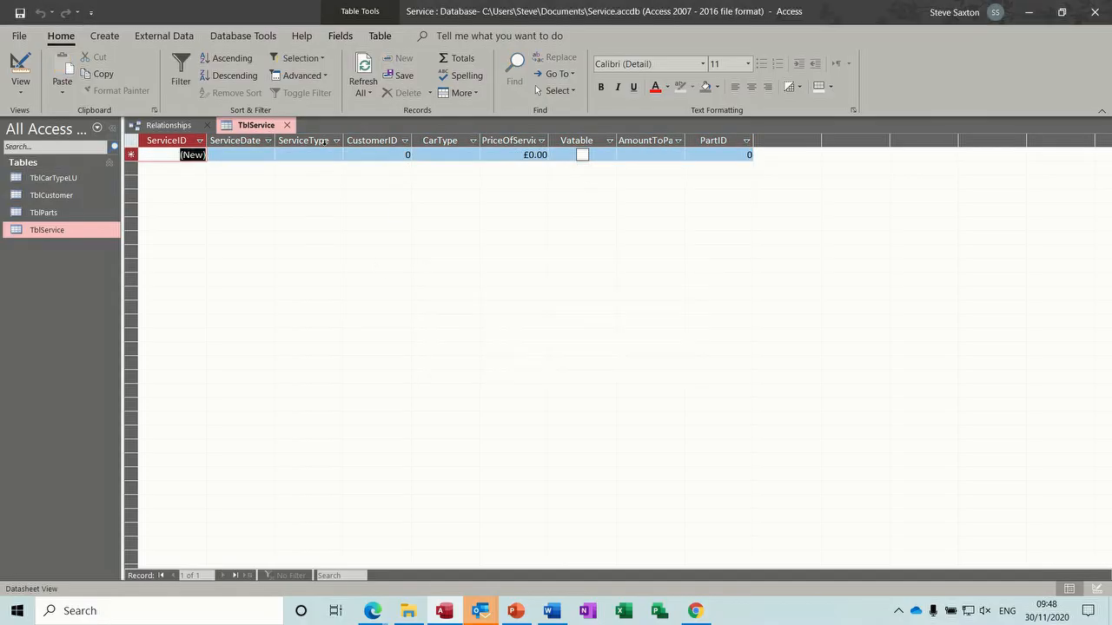
left_click(286, 125)
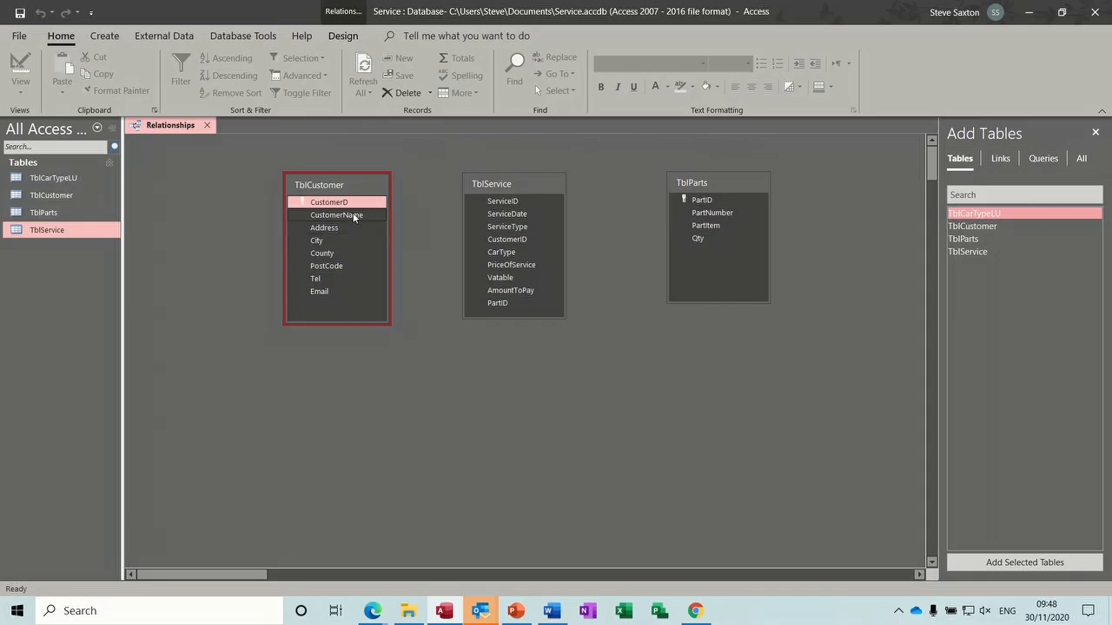
Step: Create a one-to-many relationship from CustomerD in TblCustomer to CustomerID in TblService, enforcing referential integrity
left_click_drag(332, 204, 502, 240)
left_click(452, 245)
left_click(632, 174)
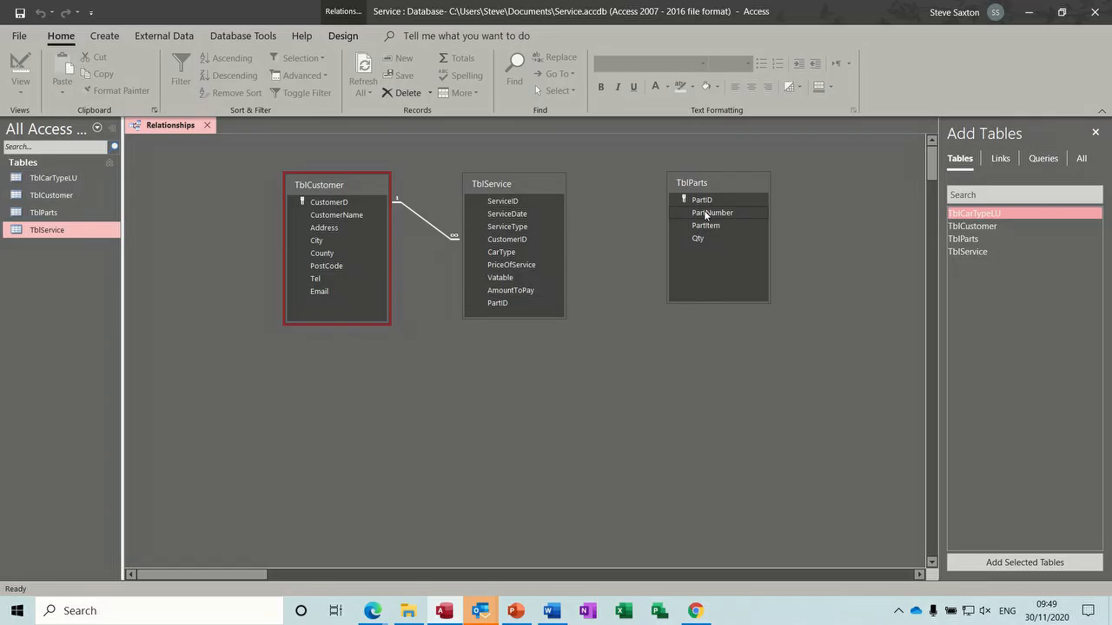
Step: Create a one-to-many relationship from PartID in TblParts to PartID in TblService, enforcing referential integrity
left_click_drag(703, 201, 496, 303)
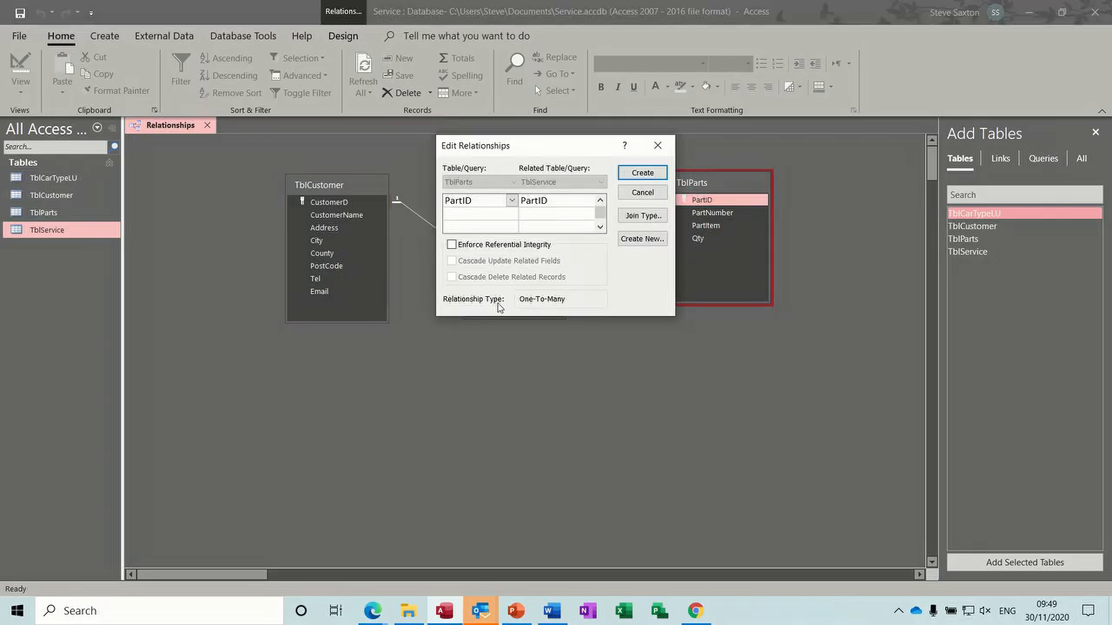
left_click(453, 247)
left_click(642, 173)
Step: Move the TblParts box closer to TblService and slightly lower in the relationships layout
left_click(695, 184)
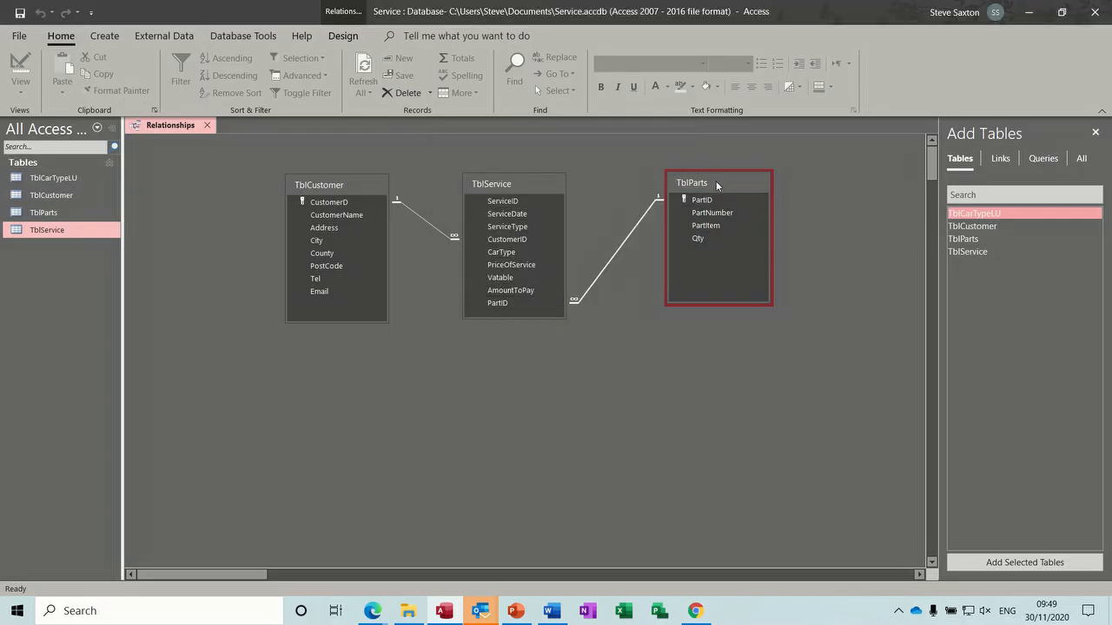
left_click_drag(718, 183, 683, 241)
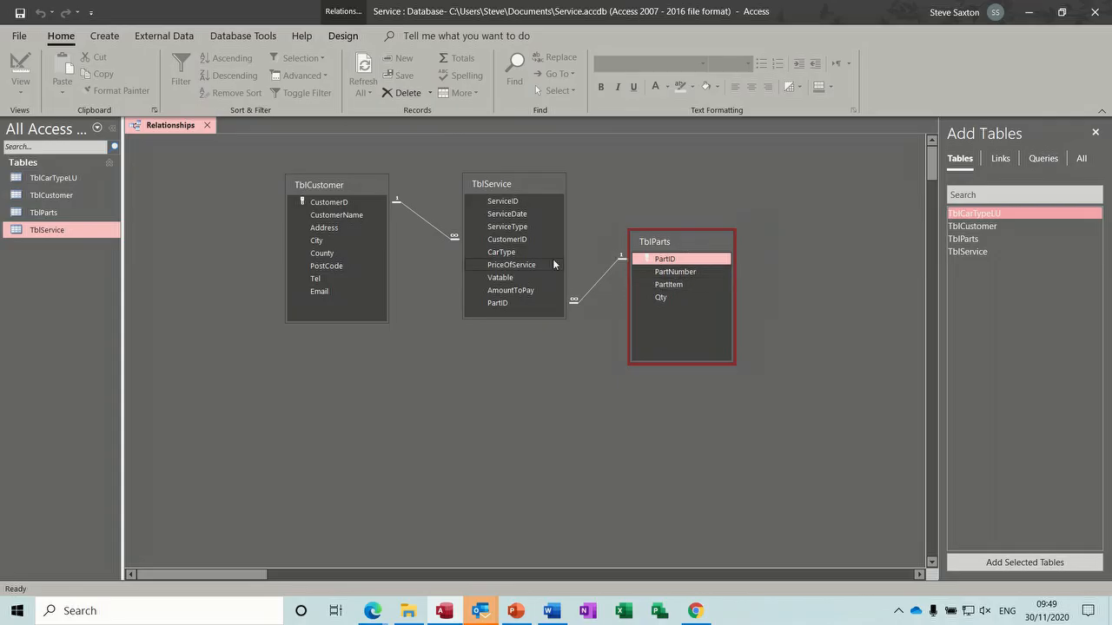
left_click_drag(503, 306, 674, 268)
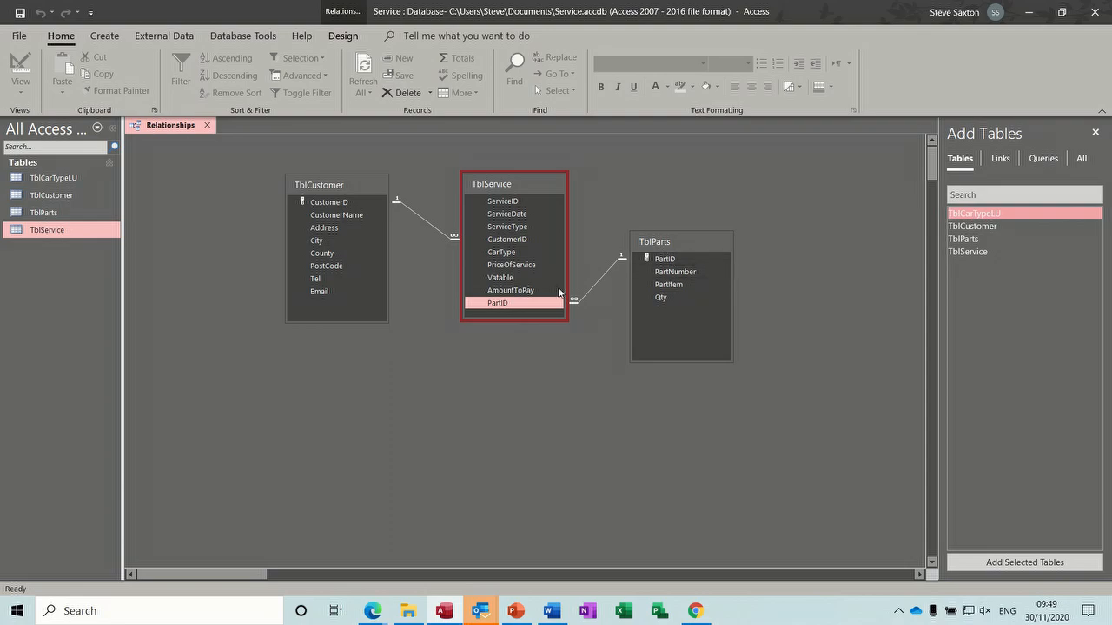
left_click_drag(678, 243, 664, 211)
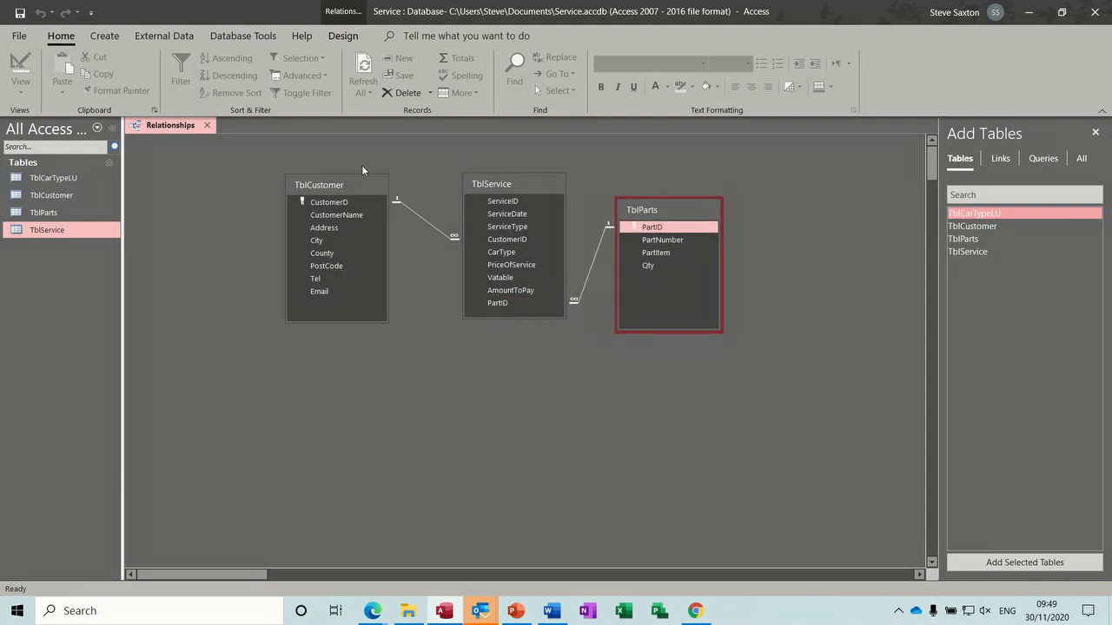
Step: Save and close the relationships layout, and widen the list of database objects
left_click(20, 13)
left_click(207, 125)
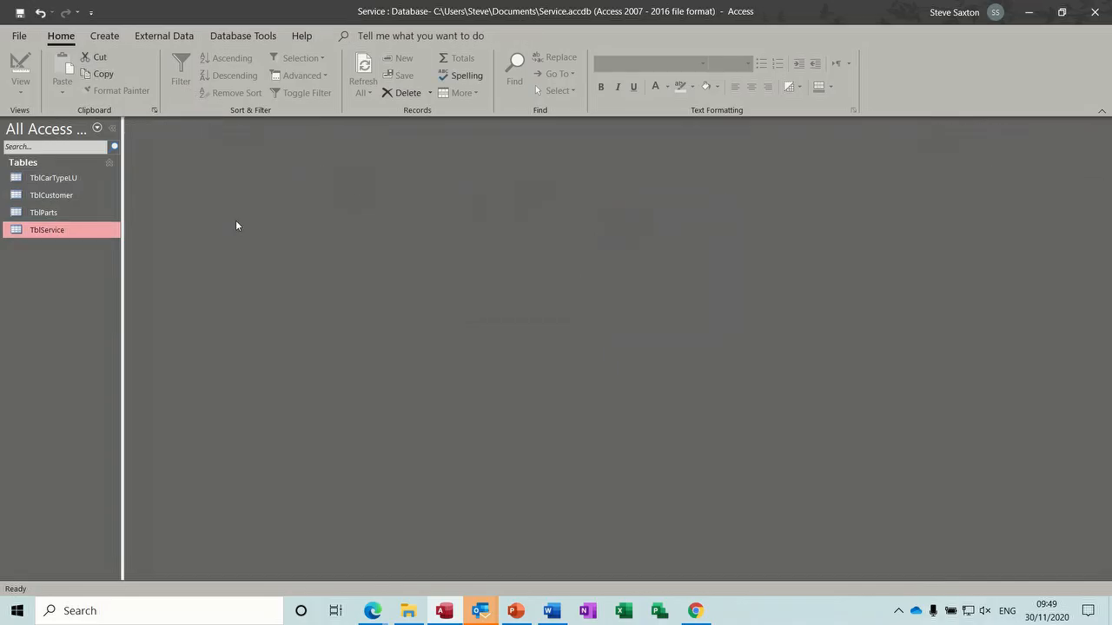
left_click_drag(123, 264, 172, 264)
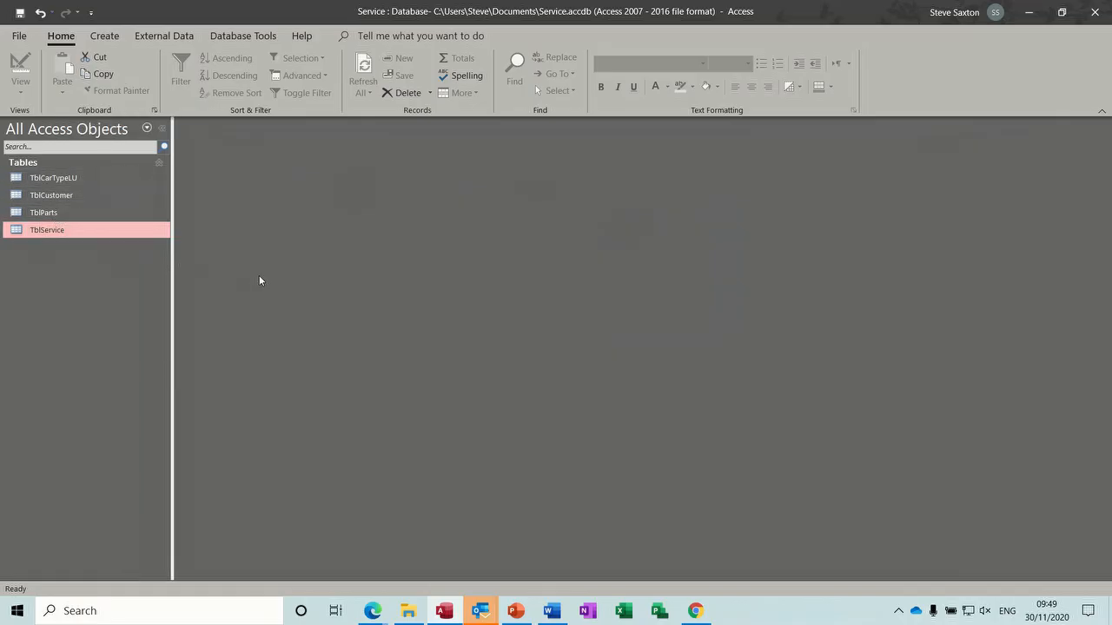